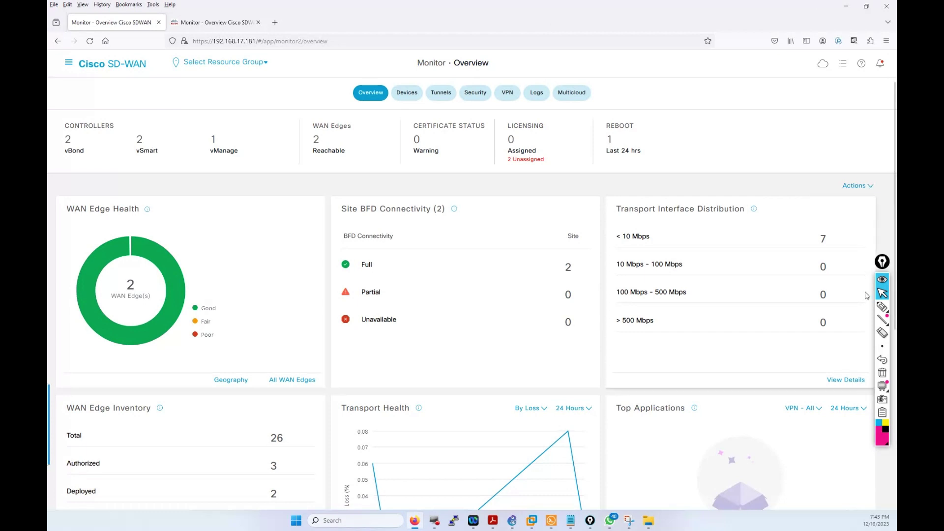
Step: Circle the 2 vBond and 2 vSmart controller counts on the dashboard with the highlighter
{"action": "left_click", "coordinate": [882, 306]}
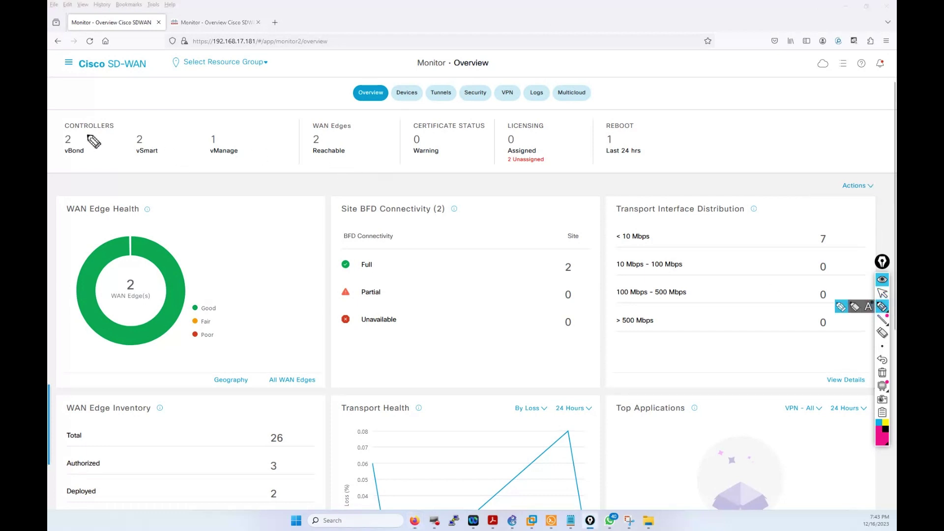
{"action": "mouse_move", "coordinate": [89, 132]}
{"action": "left_mouse_down"}
{"action": "mouse_move", "coordinate": [67, 129]}
{"action": "mouse_move", "coordinate": [60, 150]}
{"action": "mouse_move", "coordinate": [70, 159]}
{"action": "mouse_move", "coordinate": [88, 150]}
{"action": "left_mouse_up"}
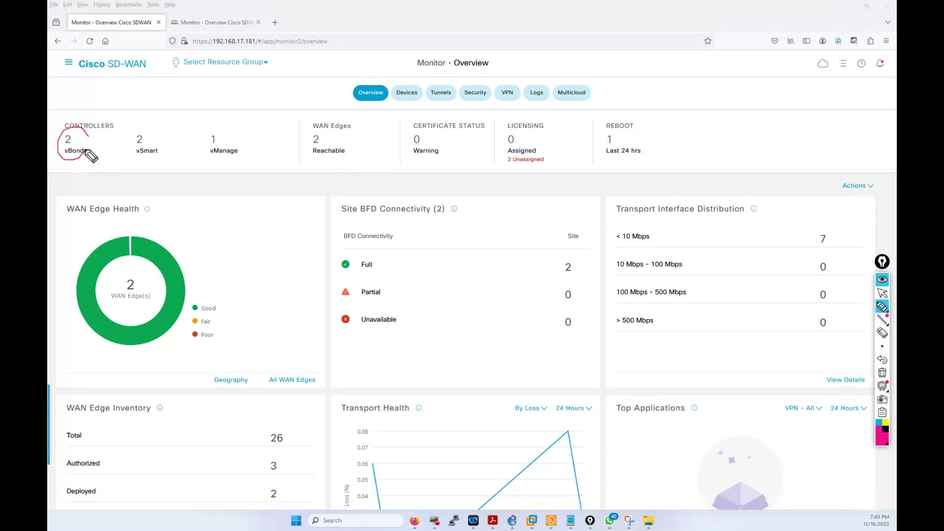
{"action": "mouse_move", "coordinate": [144, 127]}
{"action": "left_mouse_down"}
{"action": "mouse_move", "coordinate": [127, 150]}
{"action": "mouse_move", "coordinate": [152, 157]}
{"action": "left_mouse_up"}
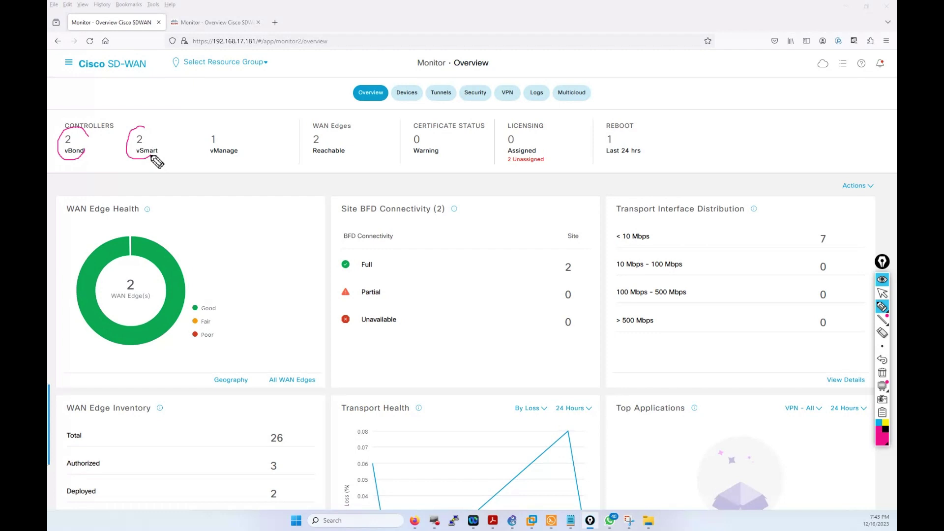
Step: Clear the ink and bring the GNS3 lab topology to the front
{"action": "left_click", "coordinate": [882, 372]}
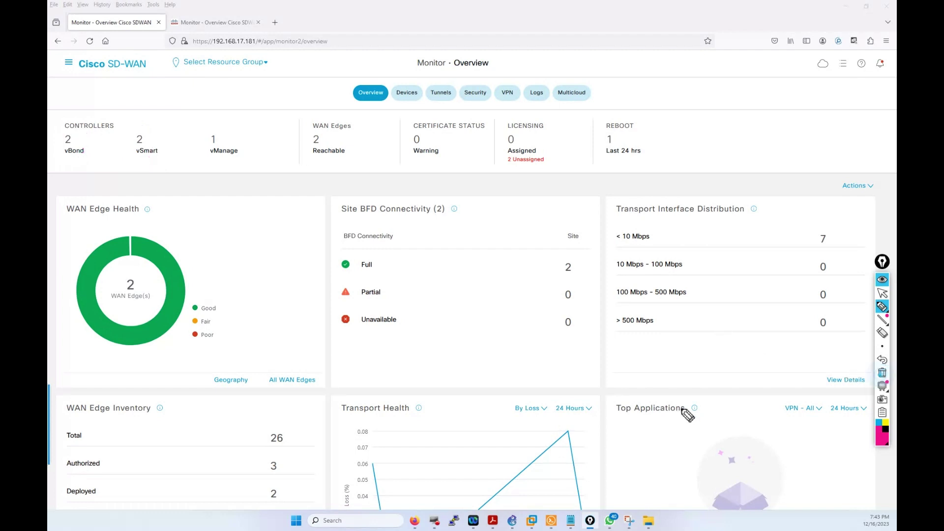
{"action": "left_click", "coordinate": [882, 293]}
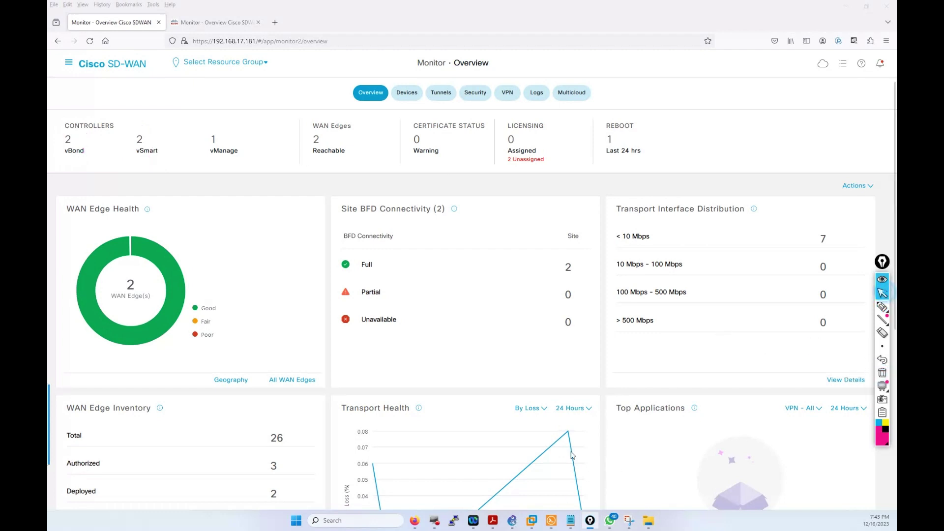
{"action": "left_click", "coordinate": [512, 521]}
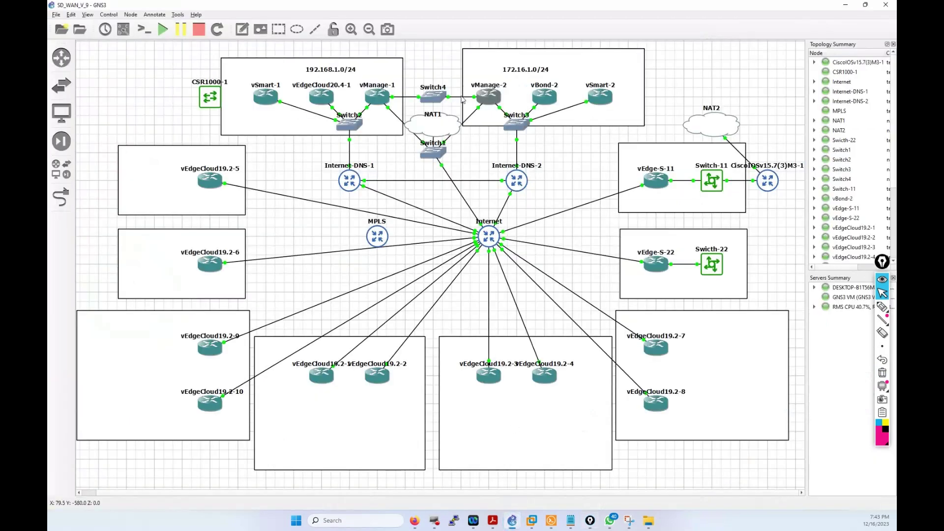
Step: Pen-mark vSmart-1 (192.168.1.0/24), vManage-1 and vManage-2 (172.16.1.0/24), then return to the overview
{"action": "left_click", "coordinate": [883, 307]}
{"action": "mouse_move", "coordinate": [325, 64]}
{"action": "left_mouse_down"}
{"action": "mouse_move", "coordinate": [301, 58]}
{"action": "mouse_move", "coordinate": [281, 102]}
{"action": "left_mouse_up"}
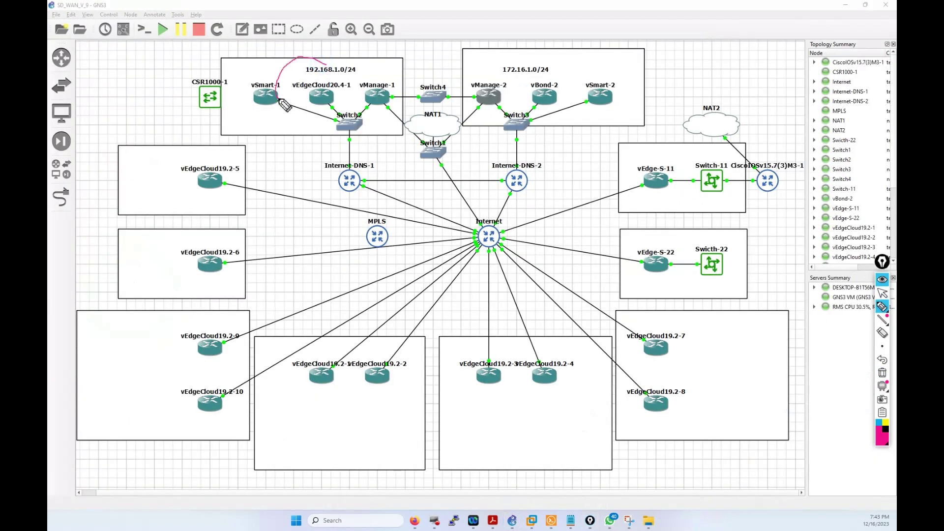
{"action": "left_click_drag", "start_coordinate": [550, 60], "coordinate": [514, 88]}
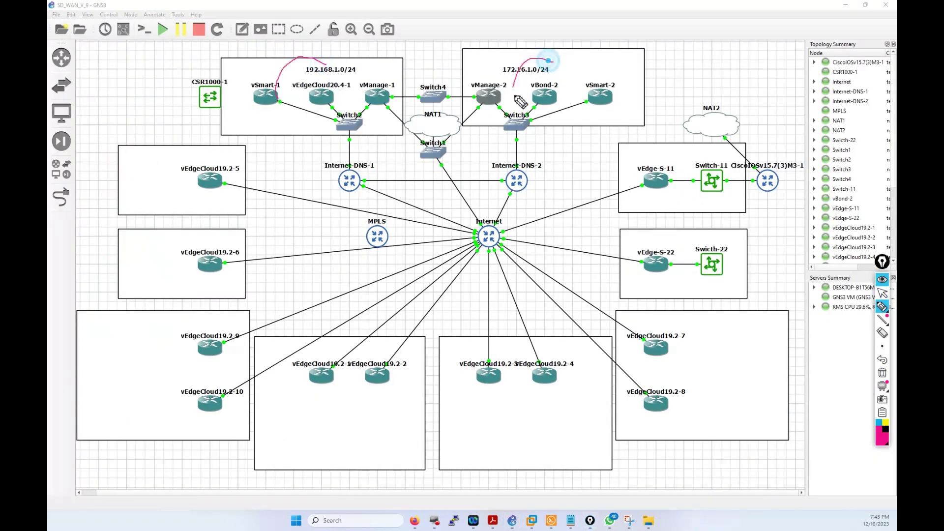
{"action": "left_click_drag", "start_coordinate": [383, 74], "coordinate": [377, 81]}
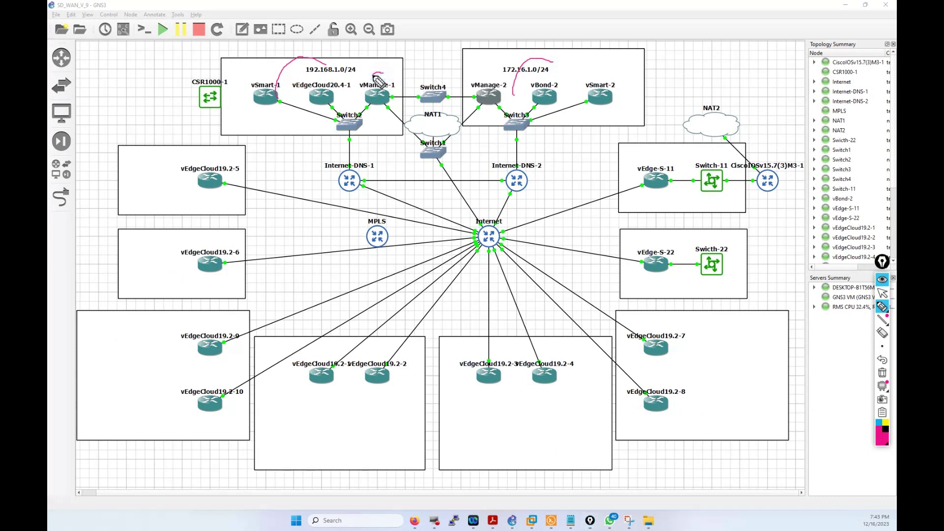
{"action": "left_click_drag", "start_coordinate": [469, 67], "coordinate": [486, 81]}
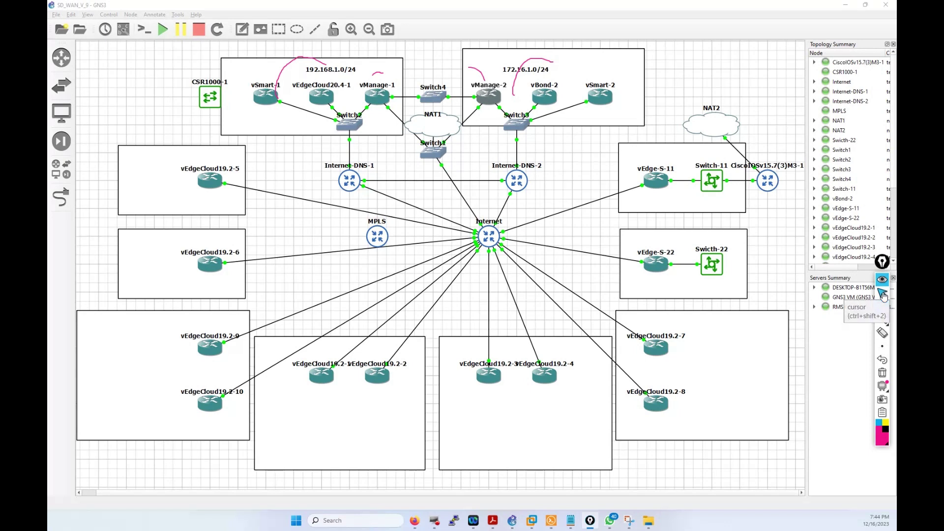
{"action": "left_click", "coordinate": [884, 295]}
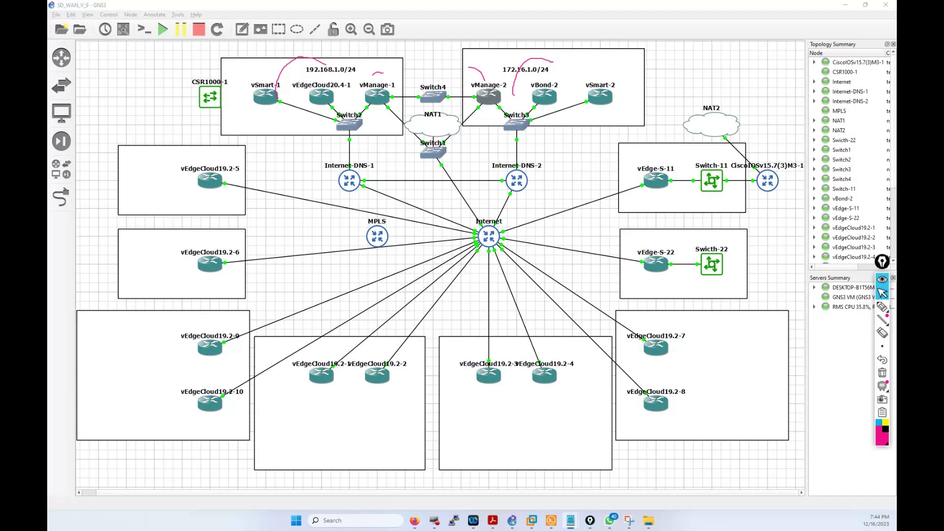
{"action": "left_click", "coordinate": [416, 521]}
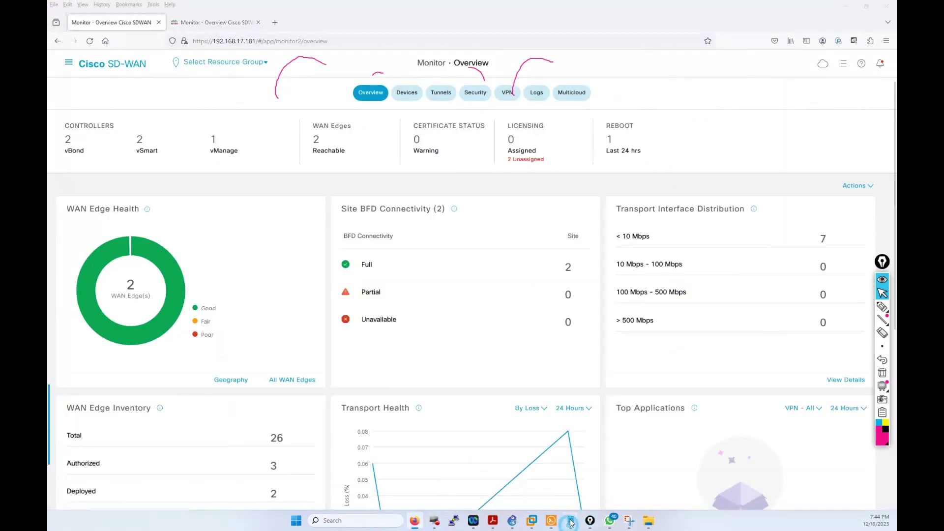
Step: Bring the vedges notes window to the front and erase the leftover ink over it
{"action": "mouse_move", "coordinate": [570, 522]}
{"action": "left_click", "coordinate": [600, 459]}
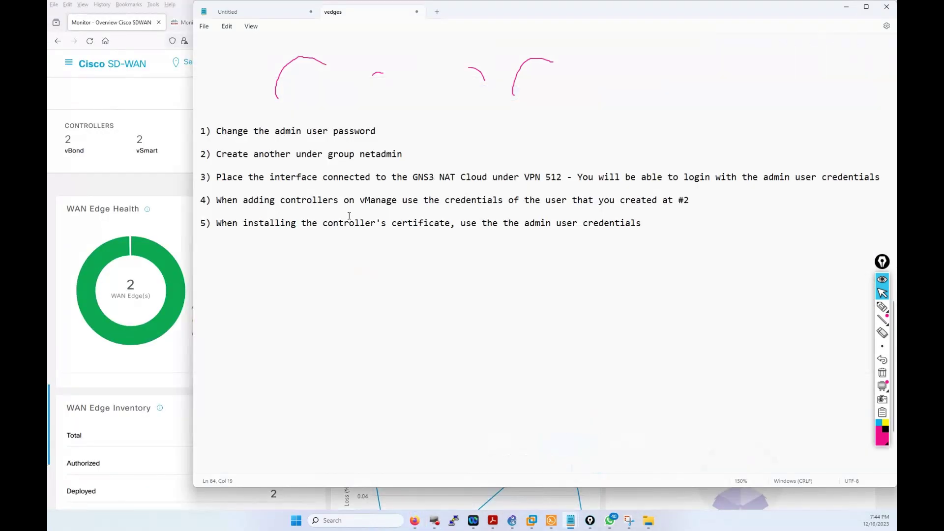
{"action": "left_click", "coordinate": [882, 373]}
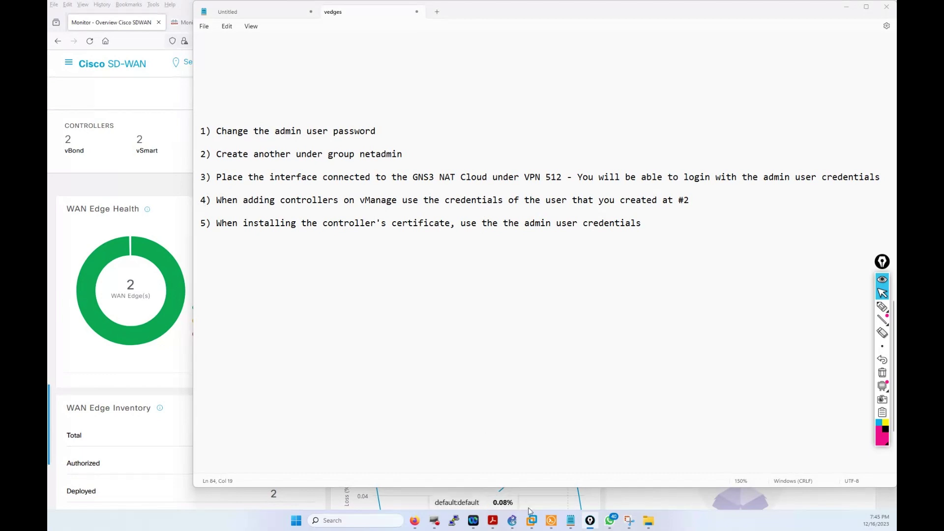
Step: In GNS3, highlight vManage-1's link port and the path down to the NAT1 cloud
{"action": "left_click", "coordinate": [514, 521]}
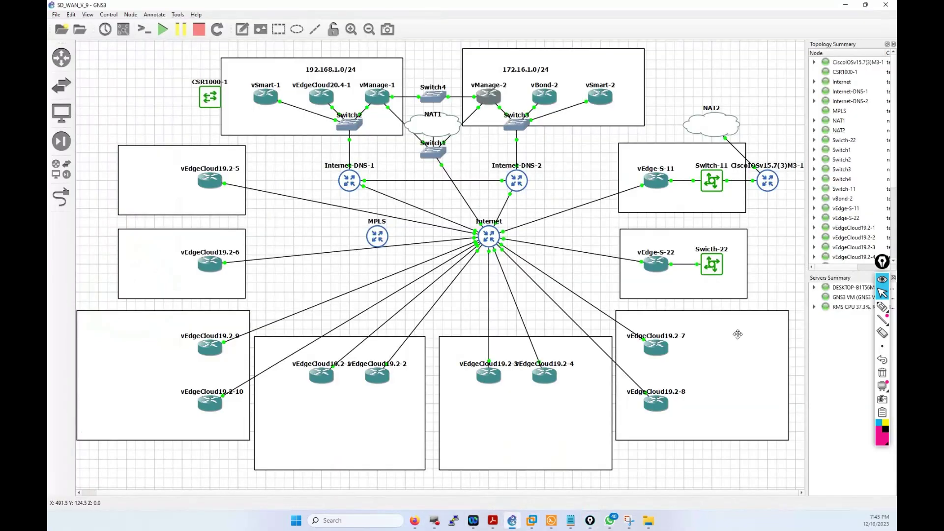
{"action": "left_click", "coordinate": [882, 307]}
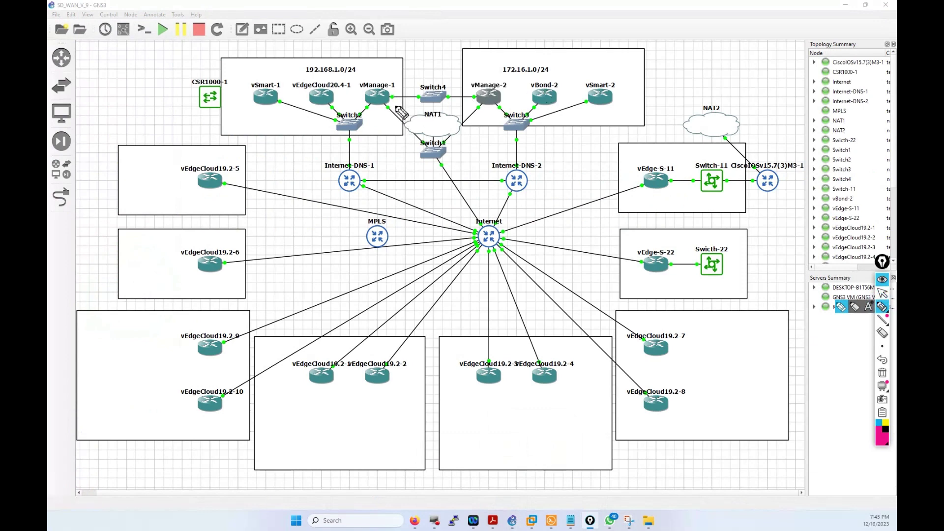
{"action": "mouse_move", "coordinate": [388, 105]}
{"action": "left_mouse_down"}
{"action": "mouse_move", "coordinate": [382, 110]}
{"action": "mouse_move", "coordinate": [421, 124]}
{"action": "left_mouse_up"}
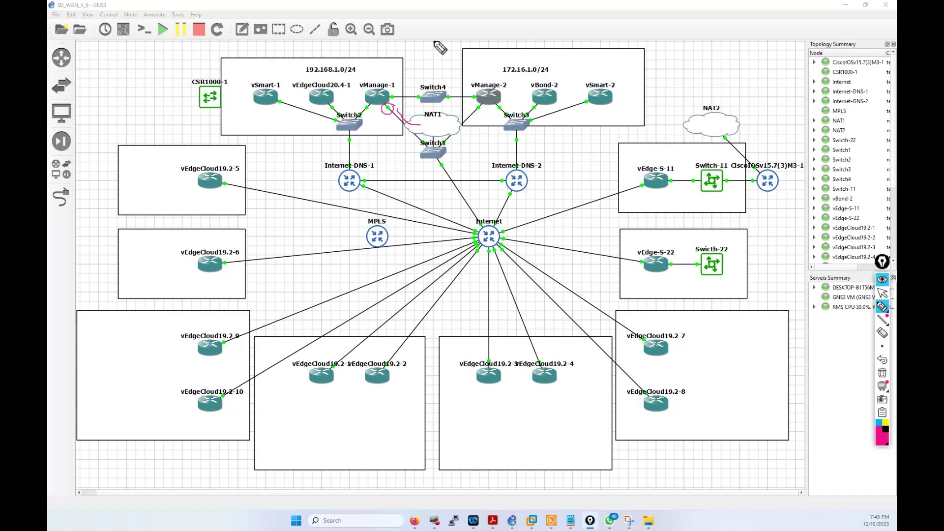
{"action": "left_click_drag", "start_coordinate": [413, 45], "coordinate": [413, 116]}
Step: Return to normal pointing and bring the vedges notes back in front
{"action": "left_click", "coordinate": [882, 294]}
{"action": "mouse_move", "coordinate": [571, 520]}
{"action": "left_click", "coordinate": [620, 467]}
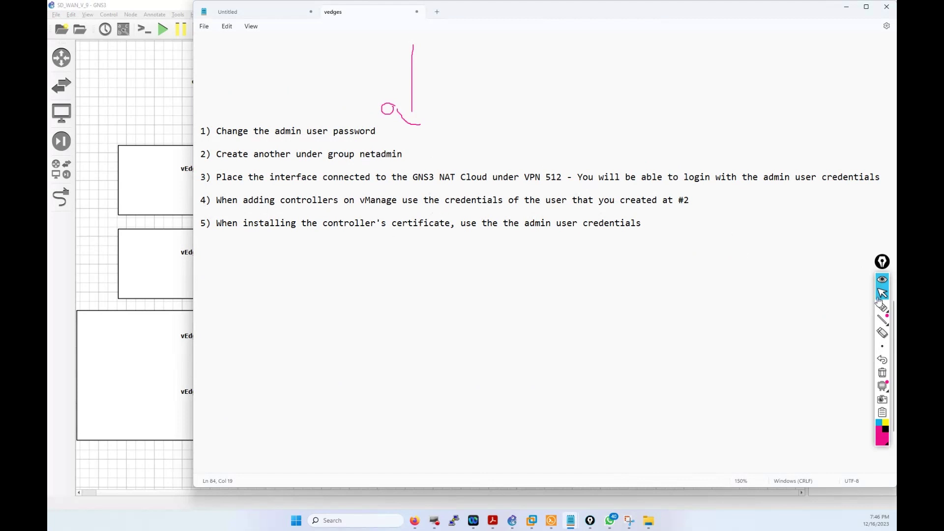
Step: Clear the ink, select line 2 about the netadmin user, and return to SD-WAN Manager
{"action": "left_click", "coordinate": [889, 376]}
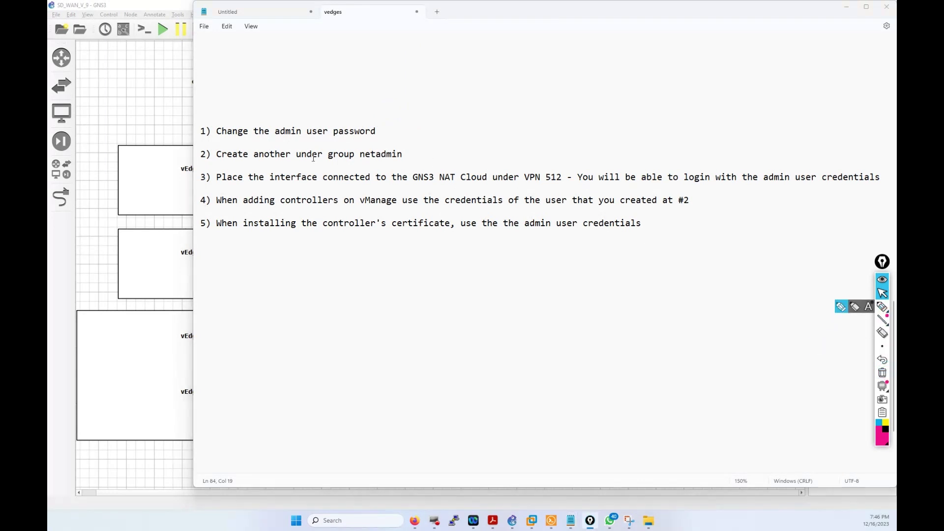
{"action": "left_click_drag", "start_coordinate": [405, 154], "coordinate": [217, 155]}
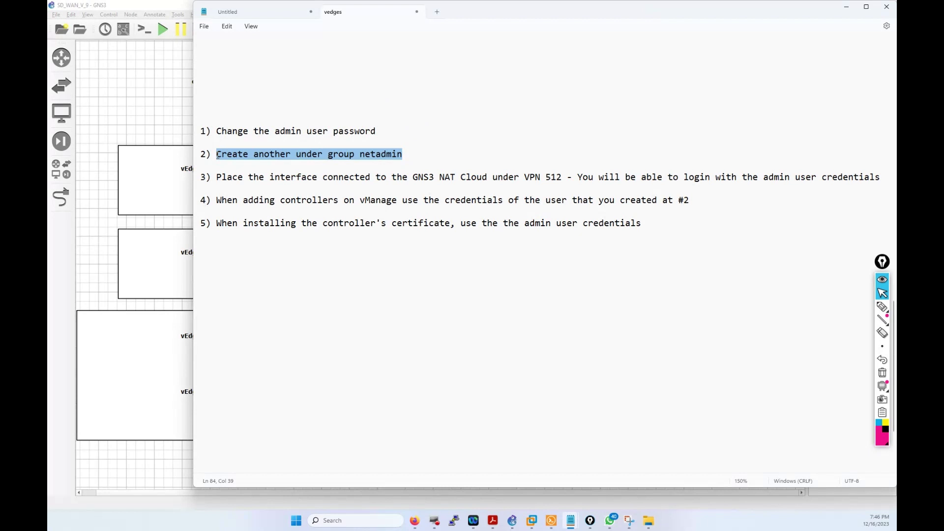
{"action": "left_click", "coordinate": [416, 520]}
{"action": "left_click", "coordinate": [73, 63]}
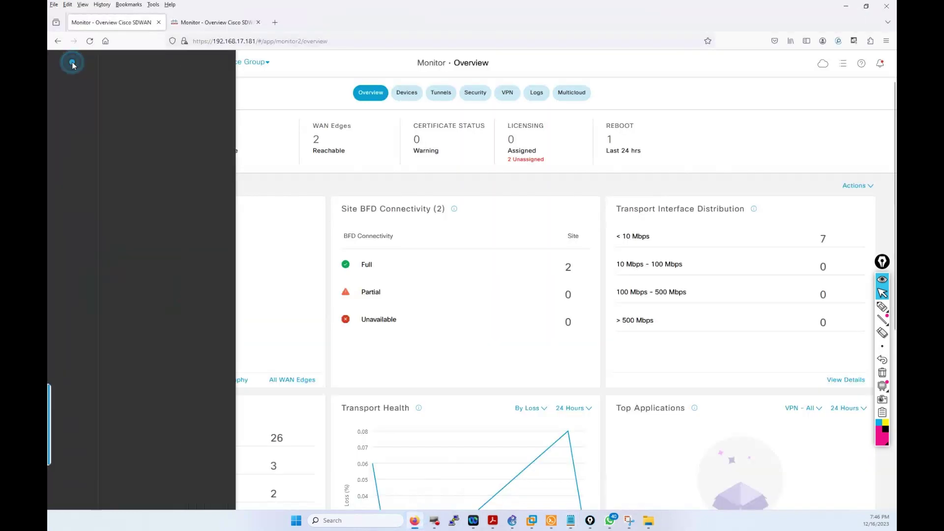
Step: Go to Configuration > Devices > Controllers and open vManage-1's edit details
{"action": "left_click", "coordinate": [89, 126]}
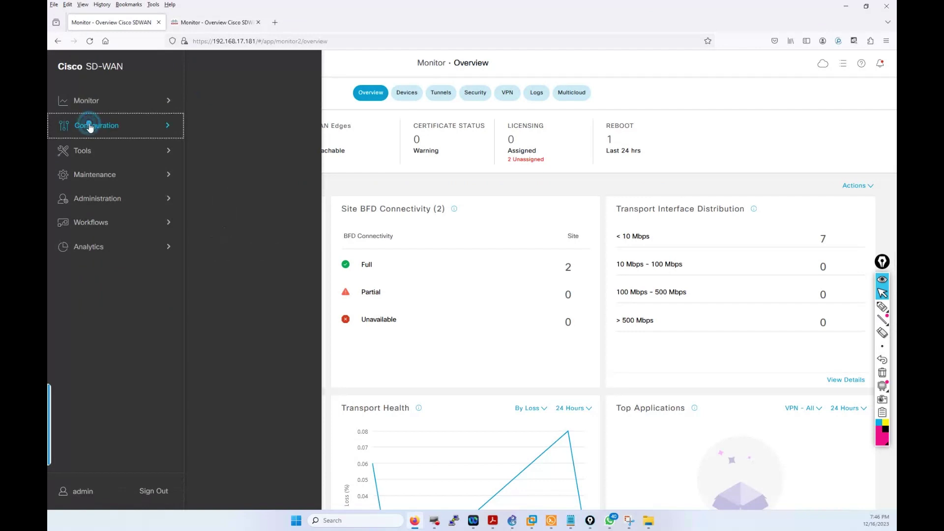
{"action": "left_click", "coordinate": [207, 100]}
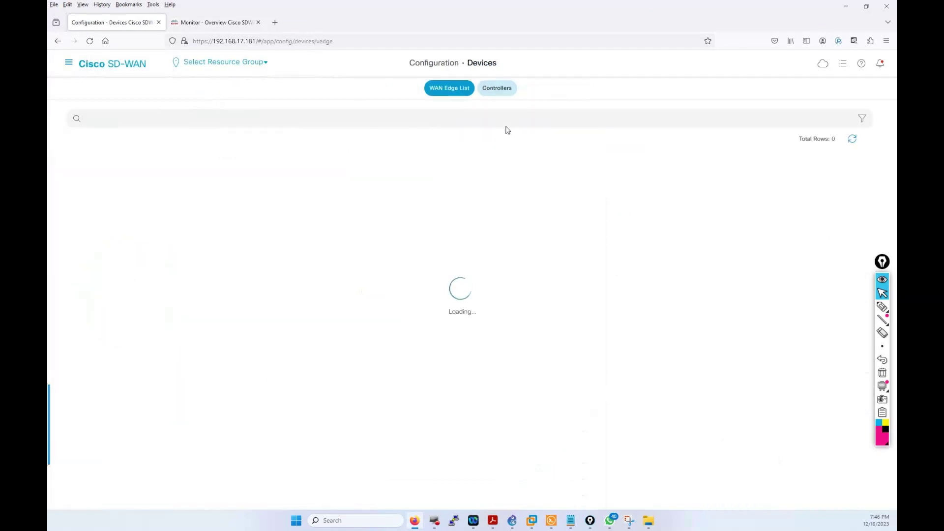
{"action": "left_click", "coordinate": [496, 92]}
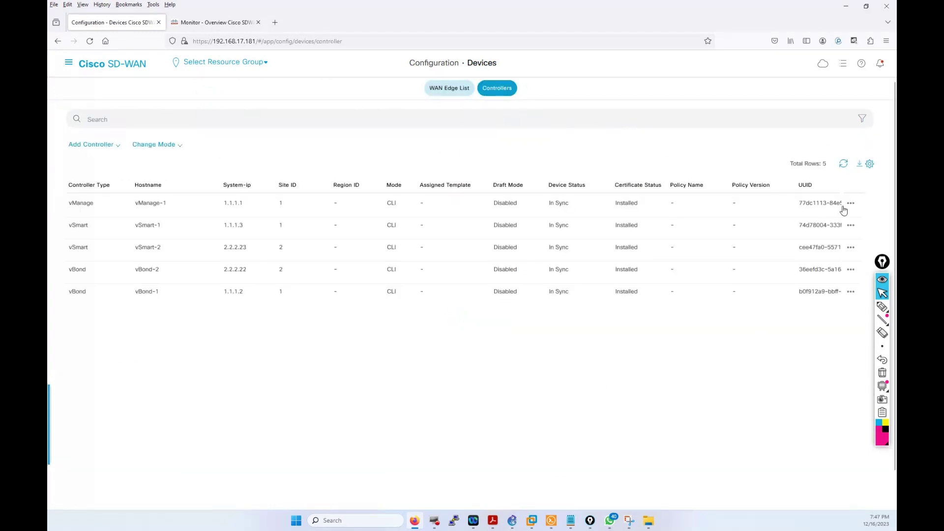
{"action": "left_click", "coordinate": [852, 203]}
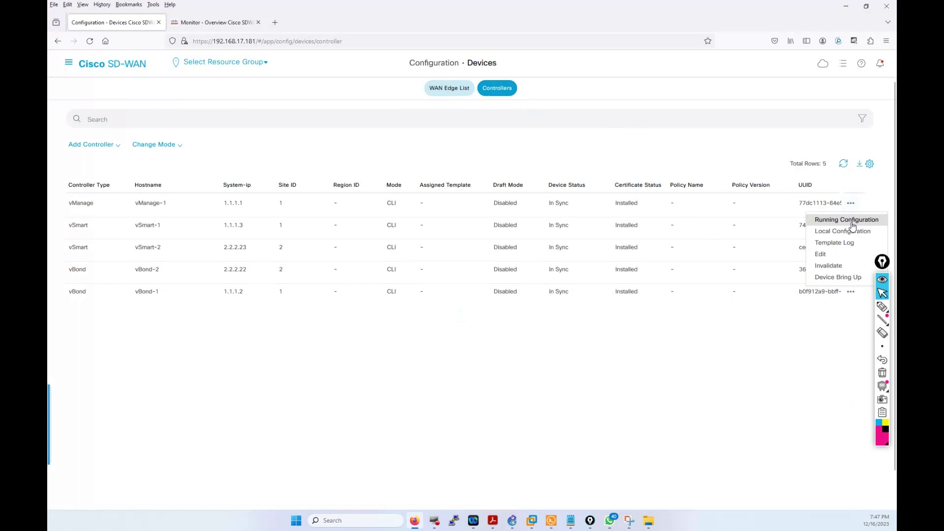
{"action": "left_click", "coordinate": [836, 255]}
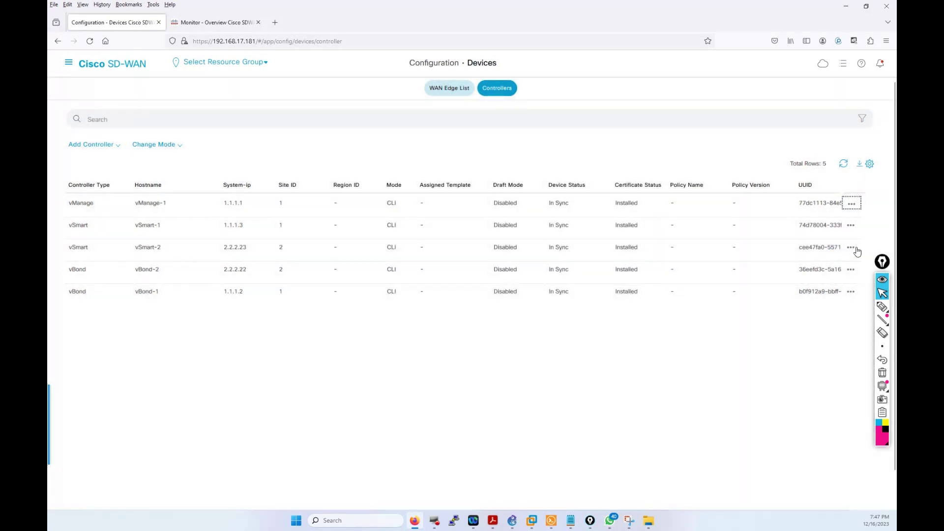
Step: Open vSmart-2's Edit form, select its username and password fields, then close it unsaved
{"action": "left_click", "coordinate": [852, 247]}
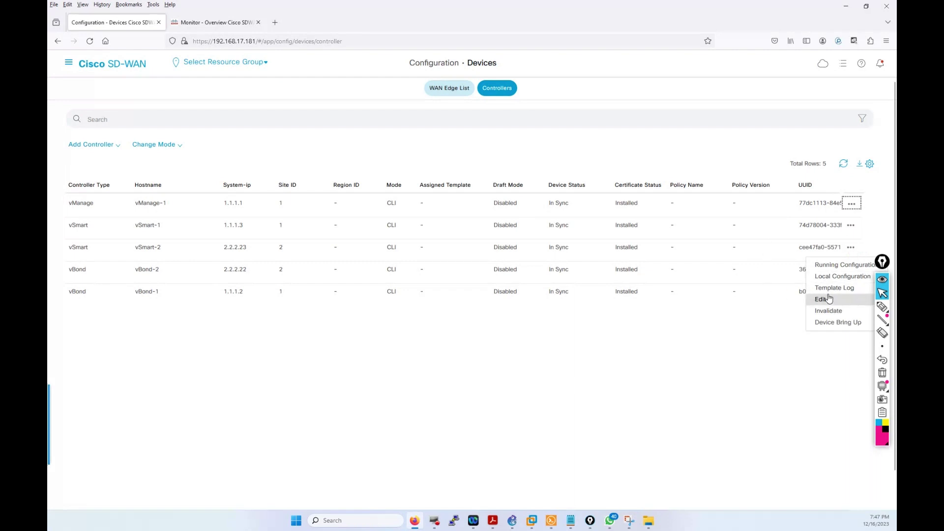
{"action": "left_click", "coordinate": [829, 299]}
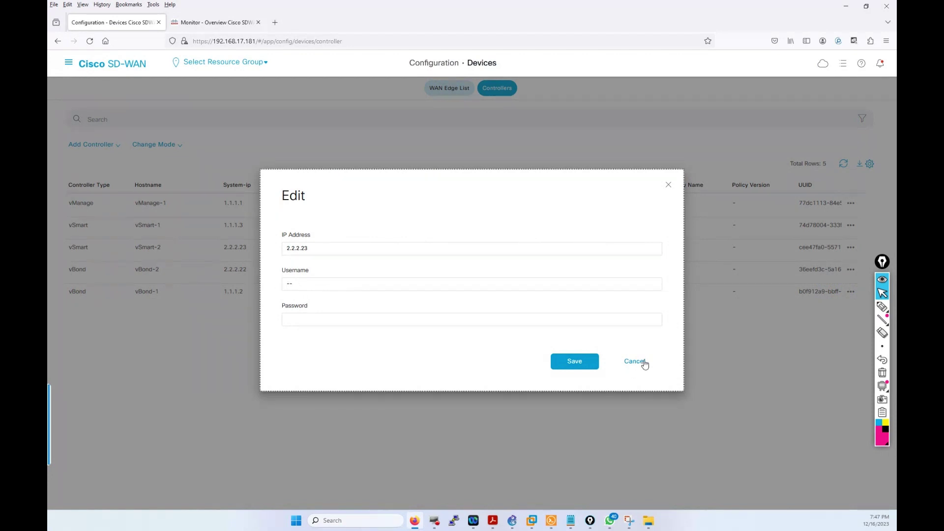
{"action": "double_click", "coordinate": [307, 285]}
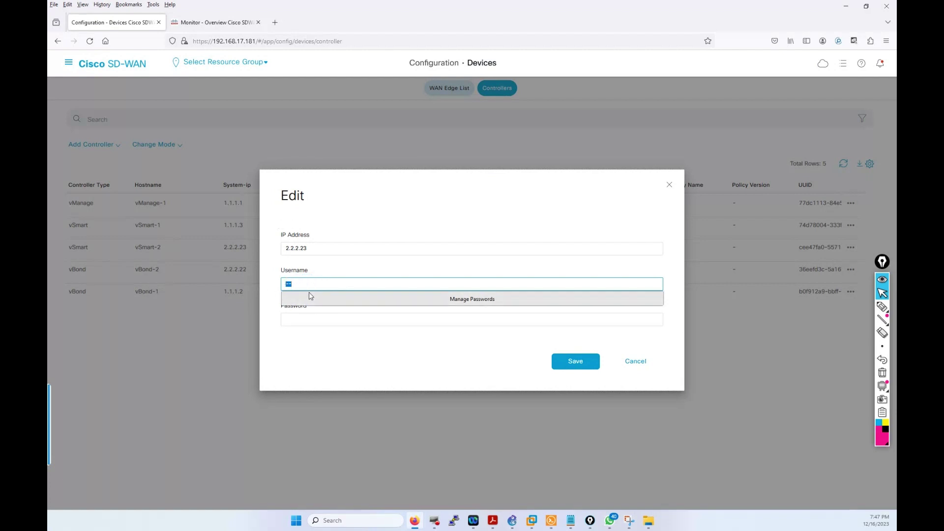
{"action": "left_click", "coordinate": [309, 316]}
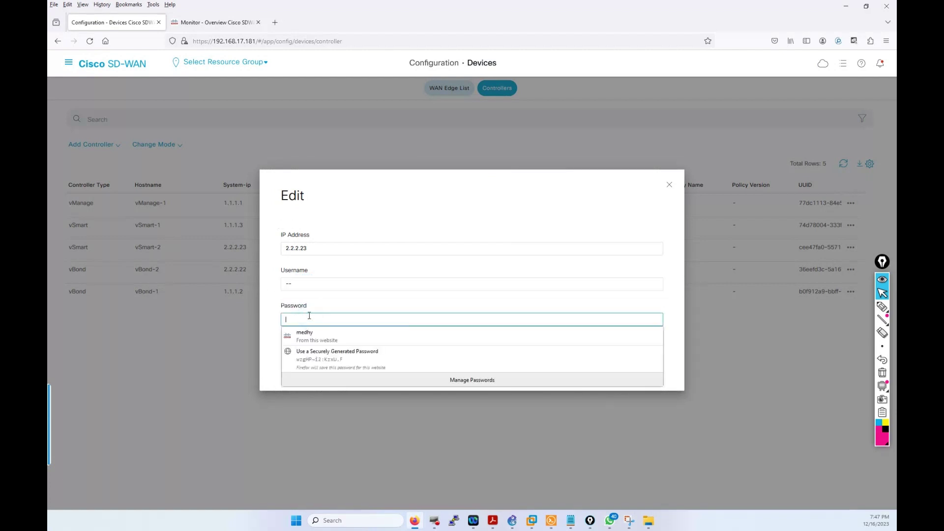
{"action": "left_click", "coordinate": [670, 184]}
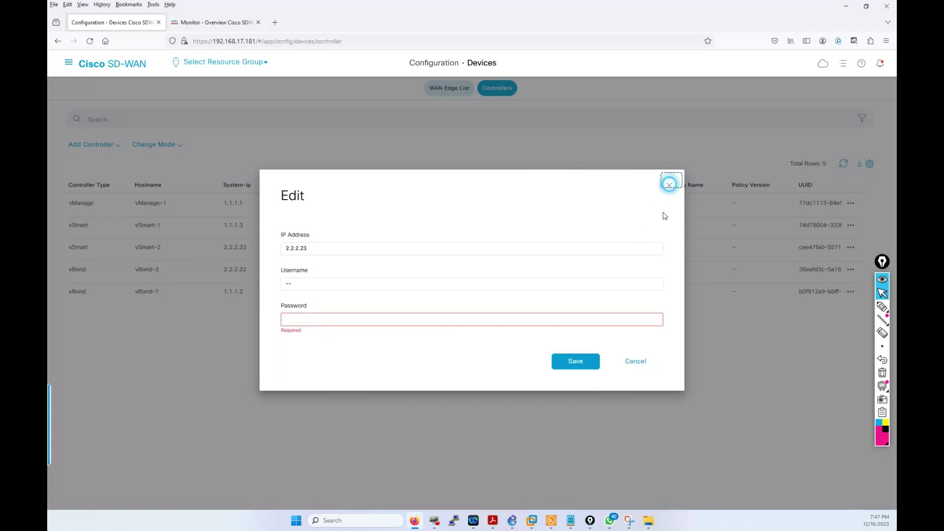
{"action": "left_click", "coordinate": [669, 185]}
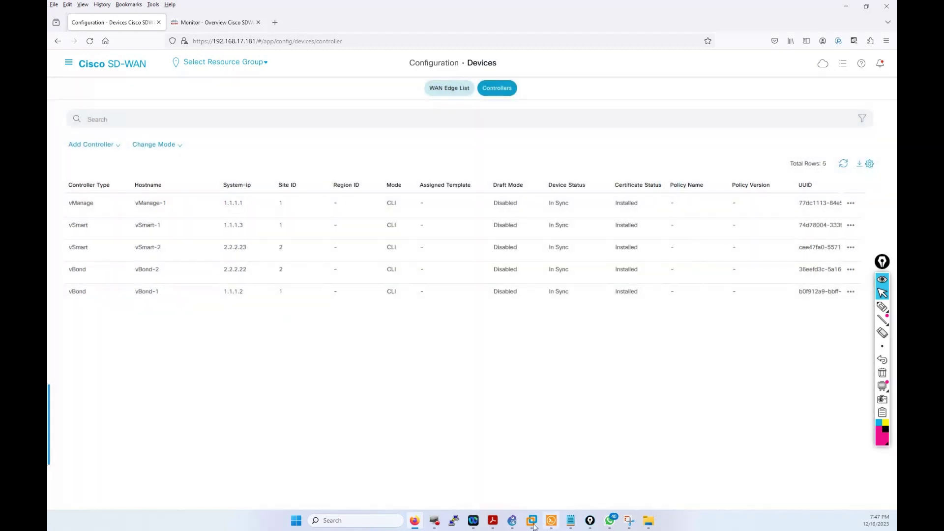
{"action": "left_click", "coordinate": [571, 520]}
Step: Highlight the 'admin user password' note in vedges, then return to the Controllers page
{"action": "left_click", "coordinate": [626, 471]}
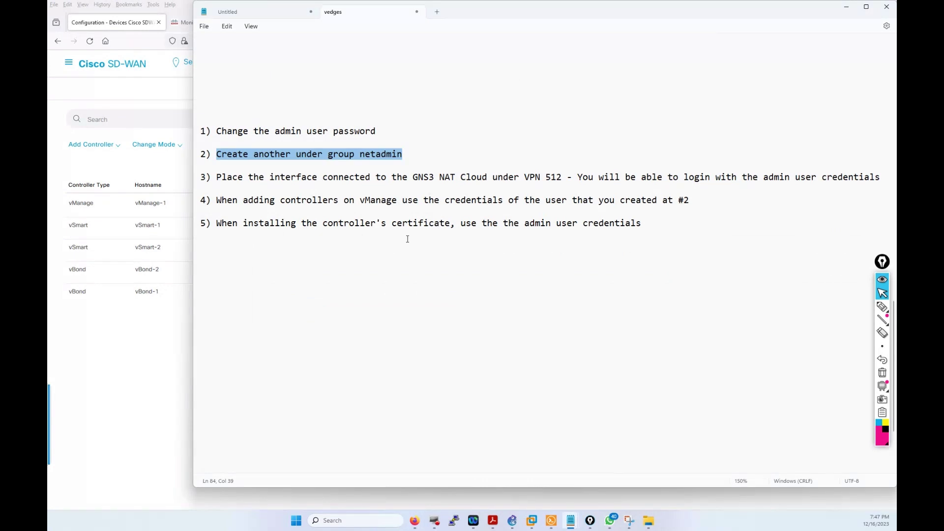
{"action": "left_click_drag", "start_coordinate": [380, 130], "coordinate": [275, 129]}
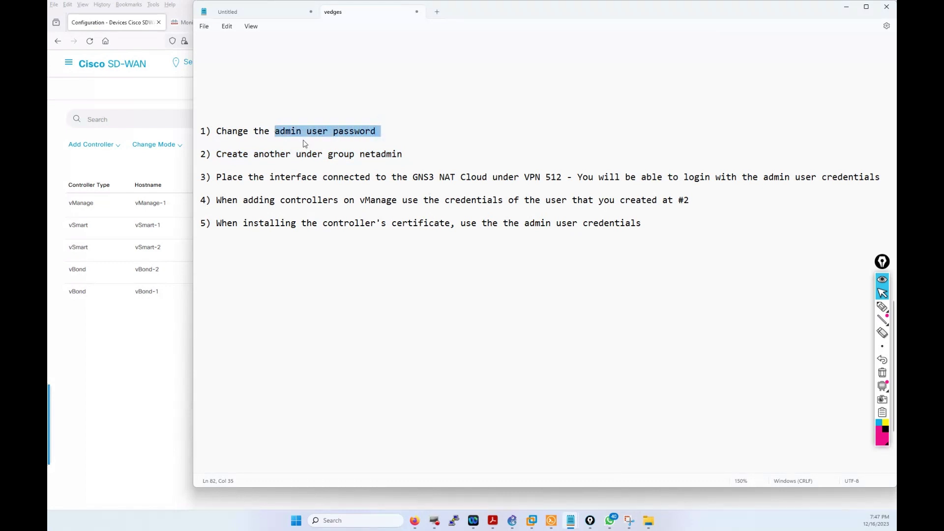
{"action": "left_click", "coordinate": [123, 328]}
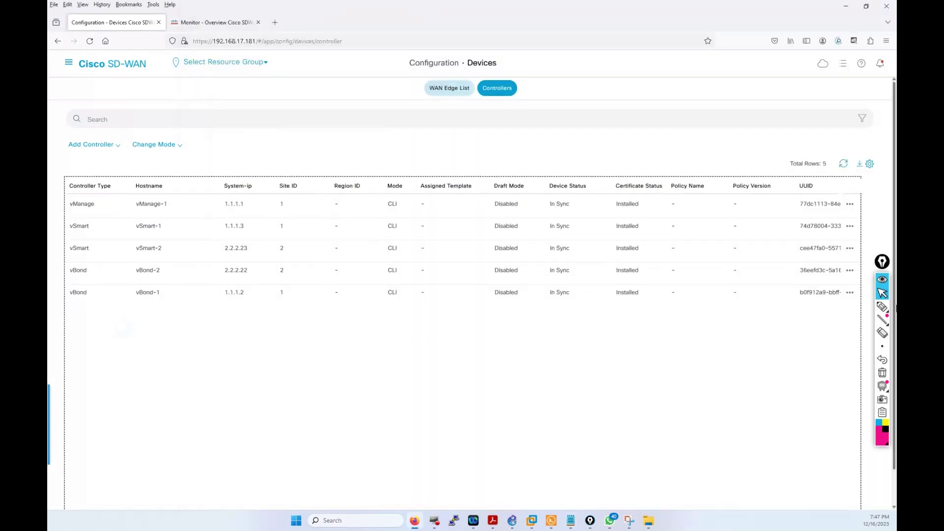
{"action": "left_click", "coordinate": [852, 270]}
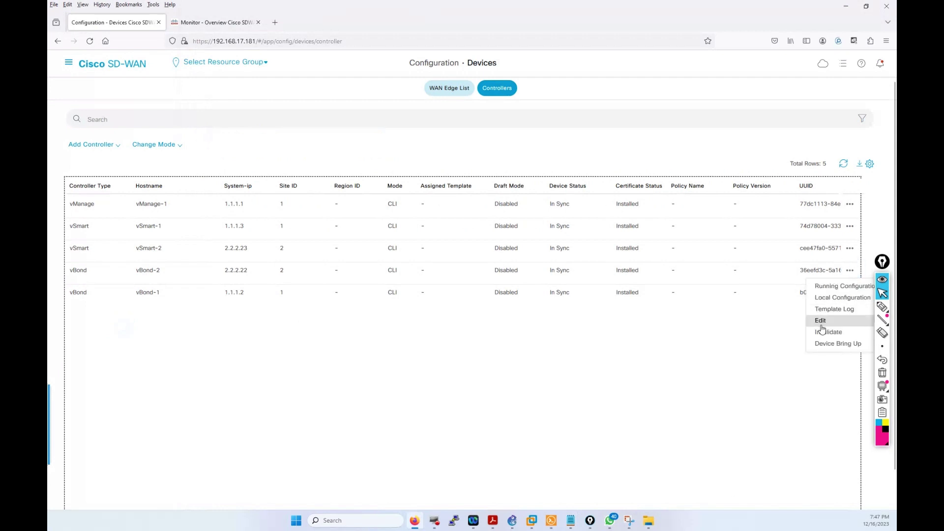
{"action": "left_click", "coordinate": [821, 320]}
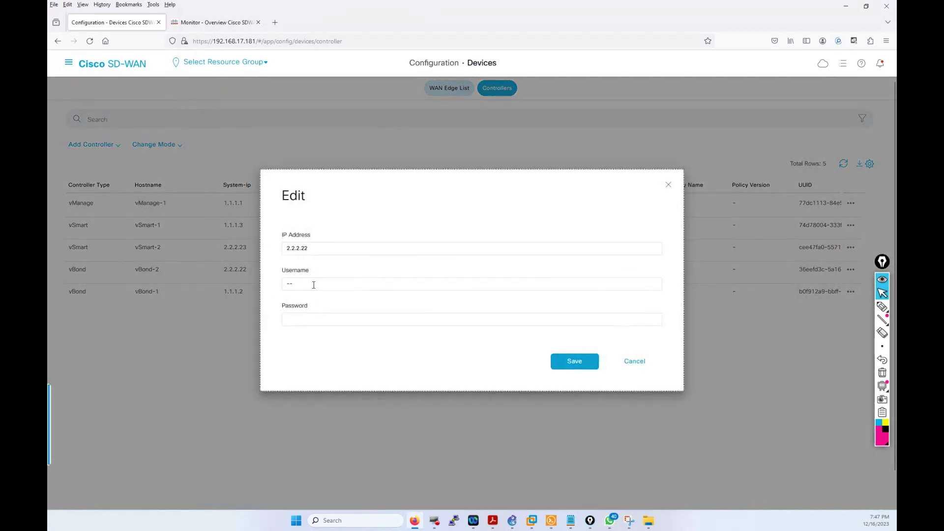
{"action": "double_click", "coordinate": [312, 283]}
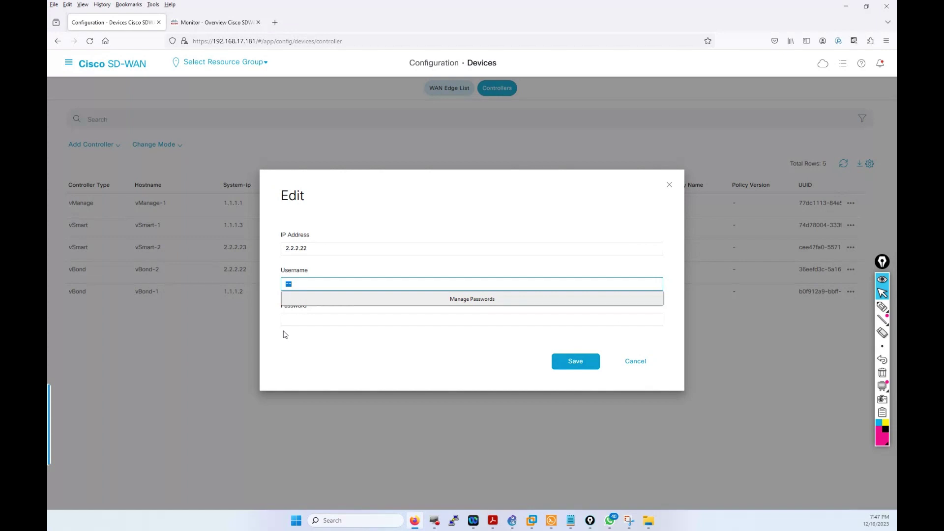
{"action": "type", "text": "a"}
{"action": "left_click", "coordinate": [634, 361]}
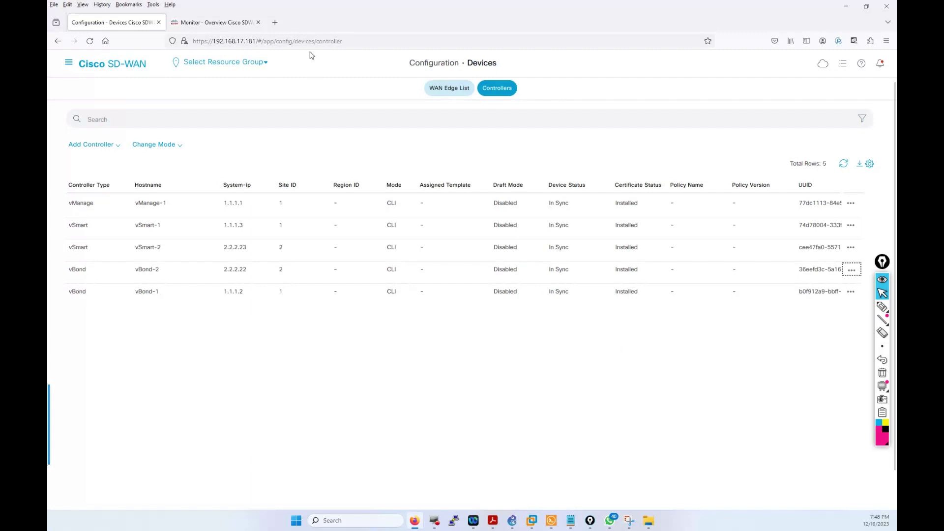
Step: Open Monitor > Overview and its Devices tab listing seven healthy devices, including vEdge-11 and vEdge-22
{"action": "left_click", "coordinate": [70, 66]}
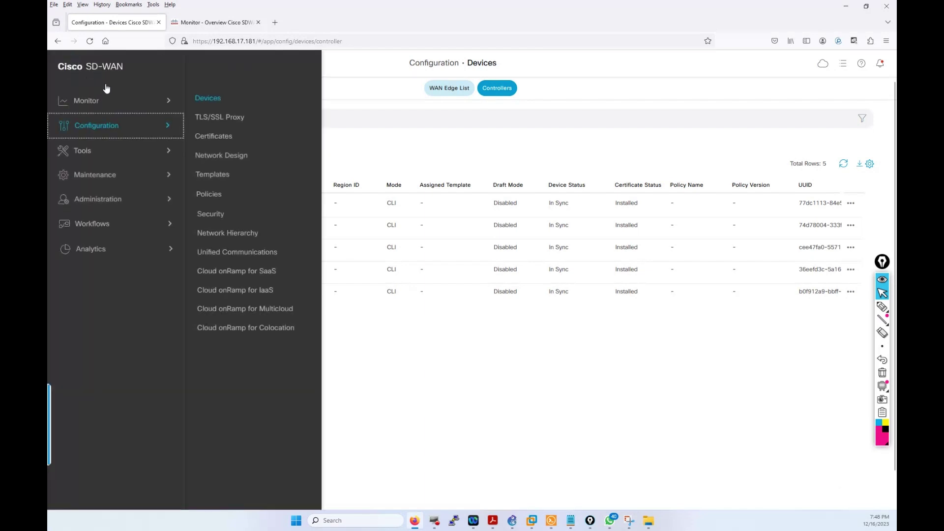
{"action": "left_click", "coordinate": [103, 100]}
{"action": "left_click", "coordinate": [210, 100]}
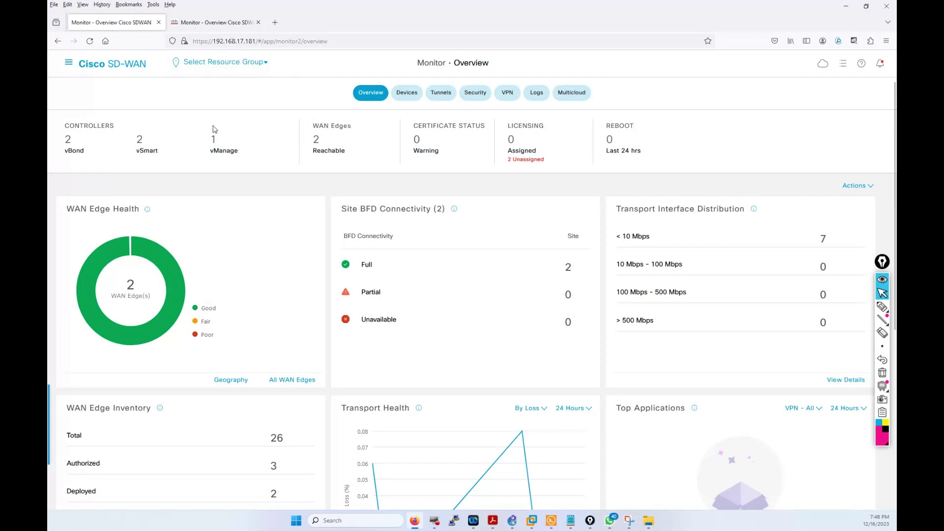
{"action": "left_click", "coordinate": [403, 98]}
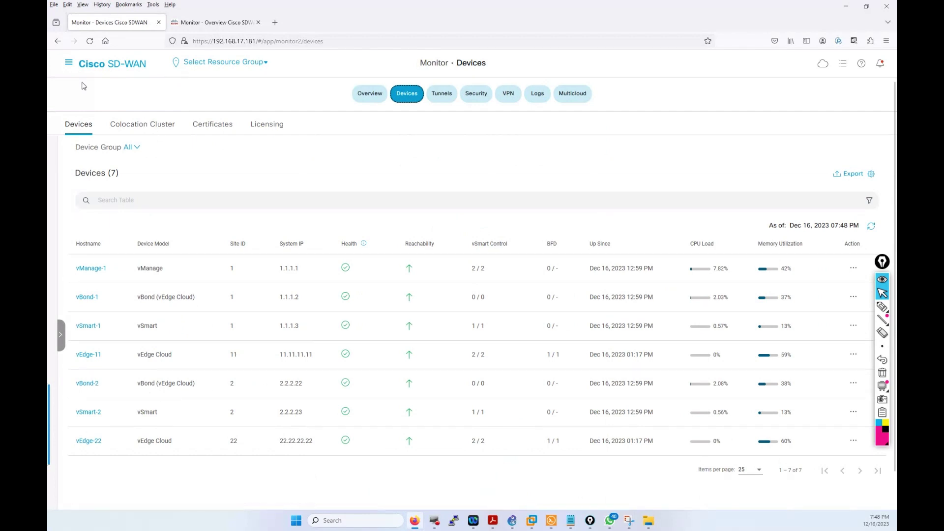
{"action": "left_click", "coordinate": [69, 63]}
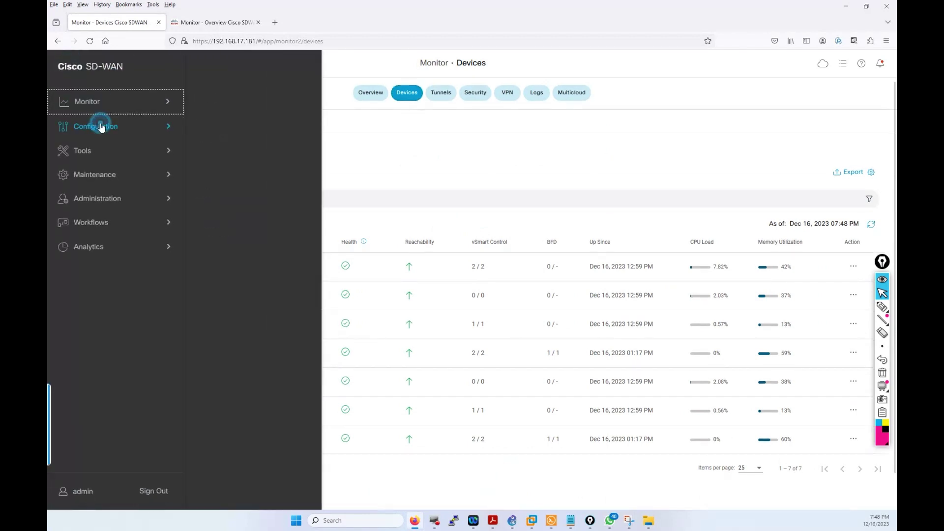
Step: Open Configuration > Devices, scroll the WAN Edge List, then switch to the vManage-2 overview tab
{"action": "mouse_move", "coordinate": [99, 126]}
{"action": "left_click", "coordinate": [210, 98]}
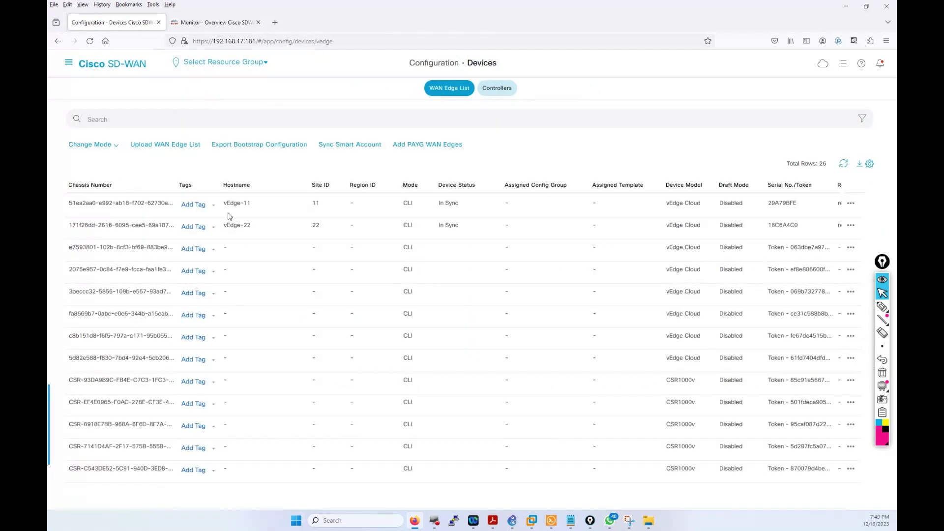
{"action": "scroll", "coordinate": [118, 325], "scroll_direction": "down", "scroll_amount": 5}
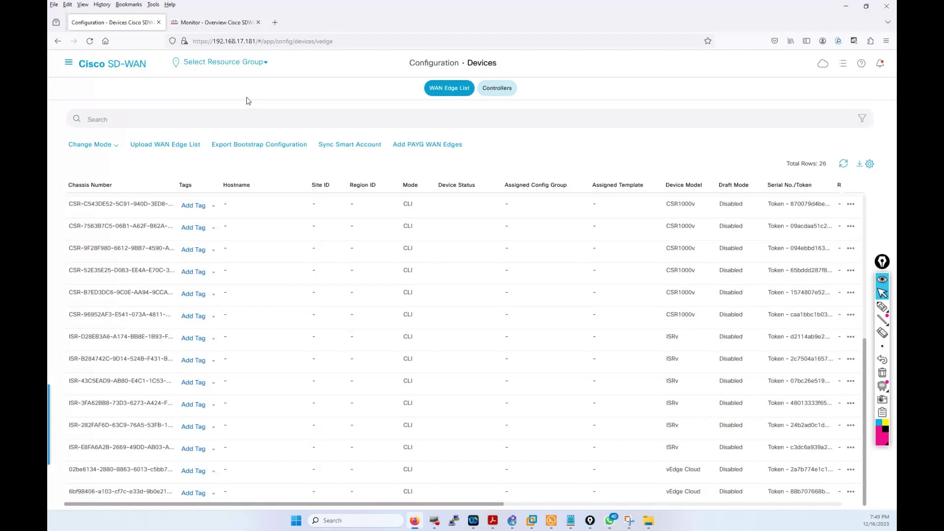
{"action": "left_click", "coordinate": [196, 24]}
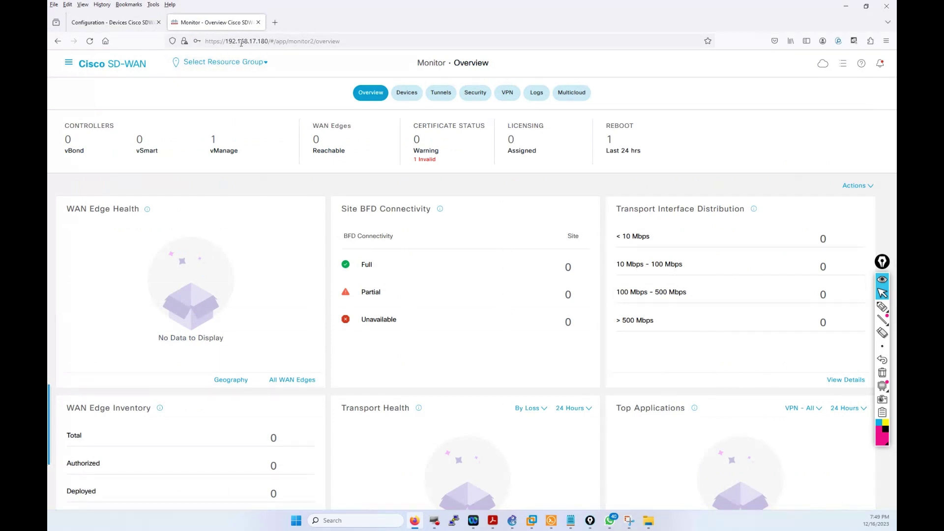
Step: Mark vManage-2's zero vBond and vSmart counts, view its Devices tab, then return to the first manager
{"action": "left_click_drag", "start_coordinate": [82, 153], "coordinate": [65, 140]}
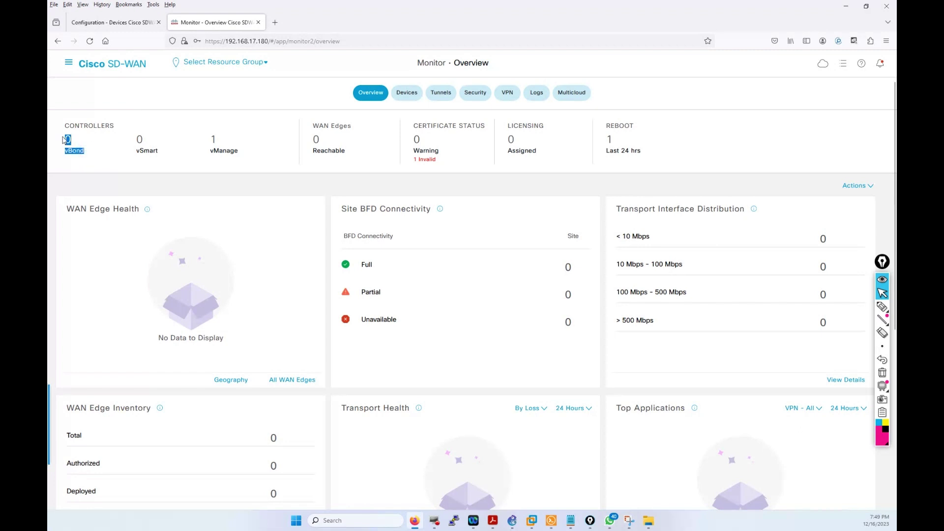
{"action": "left_click_drag", "start_coordinate": [175, 153], "coordinate": [137, 145]}
{"action": "left_click", "coordinate": [407, 94]}
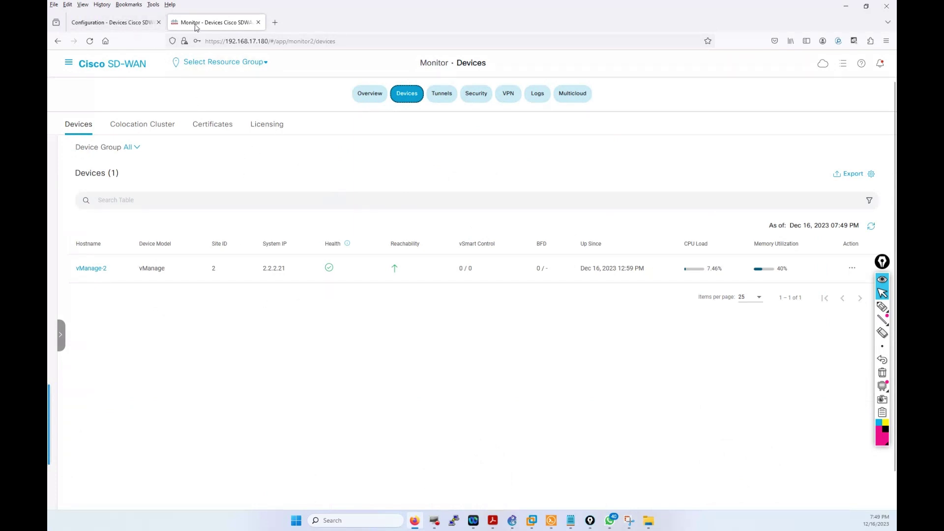
{"action": "left_click", "coordinate": [132, 22]}
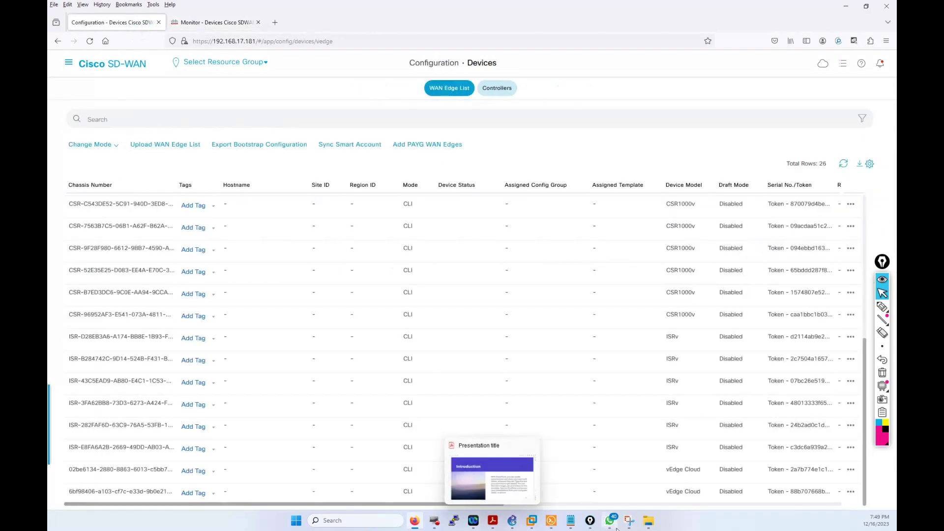
Step: Log in to the vManage-2 console as admin
{"action": "left_click", "coordinate": [552, 529]}
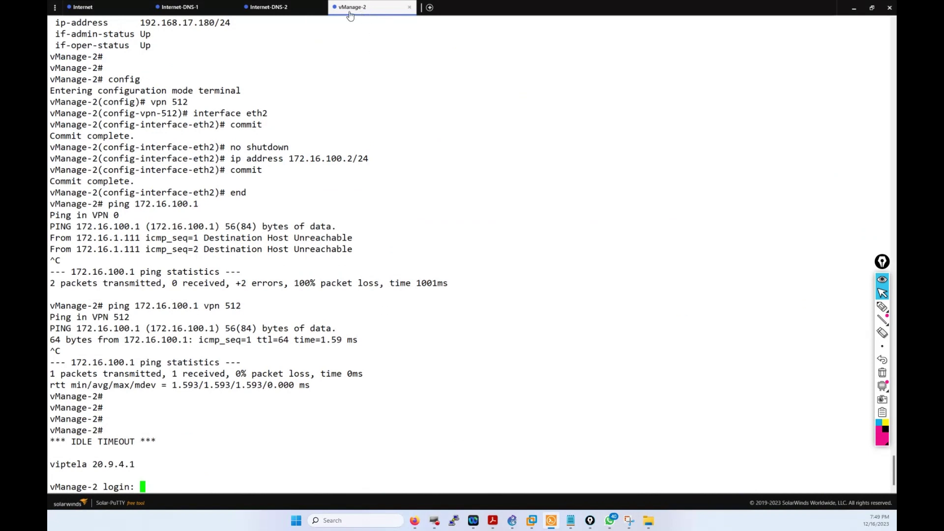
{"action": "left_click", "coordinate": [539, 265]}
{"action": "type", "text": "admin"}
{"action": "key", "text": "Return"}
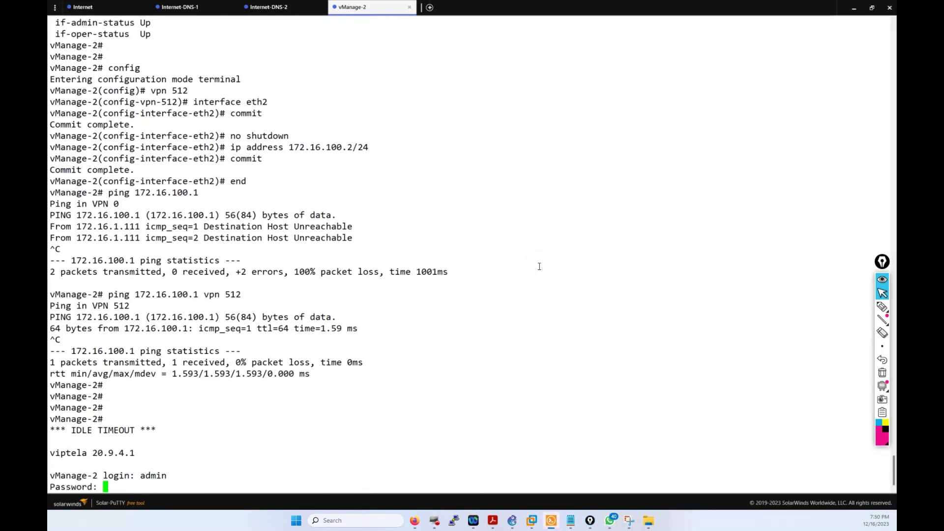
{"action": "key", "text": "Return"}
{"action": "key", "text": "Return"}
{"action": "key", "text": "Return"}
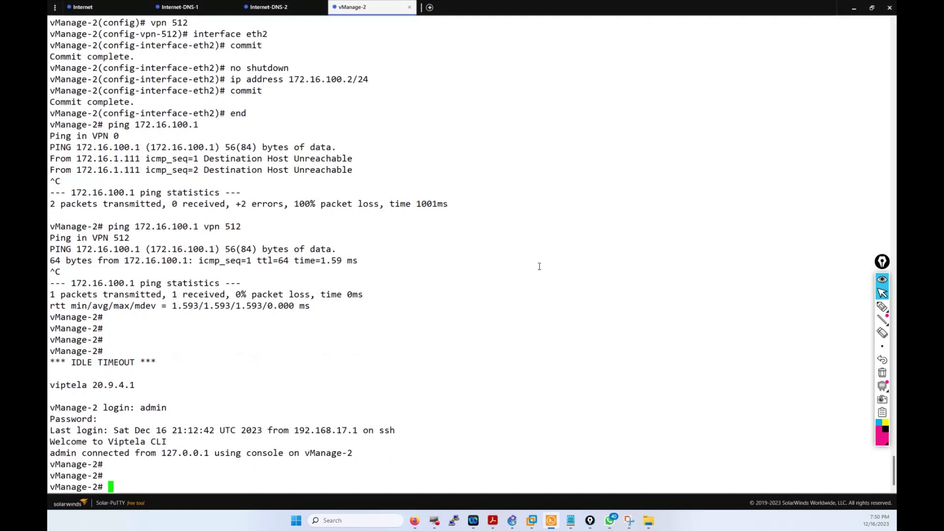
Step: Enter vshell and list the home directory with ls -l, locating ROOTCA.pem
{"action": "type", "text": "v"}
{"action": "key", "text": "Tab"}
{"action": "type", "text": "shell"}
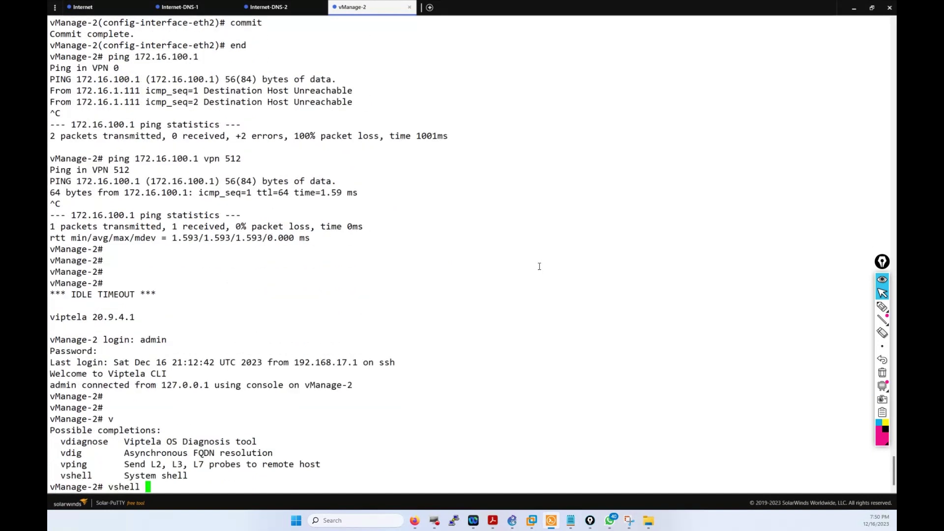
{"action": "key", "text": "Return"}
{"action": "type", "text": "ls -l"}
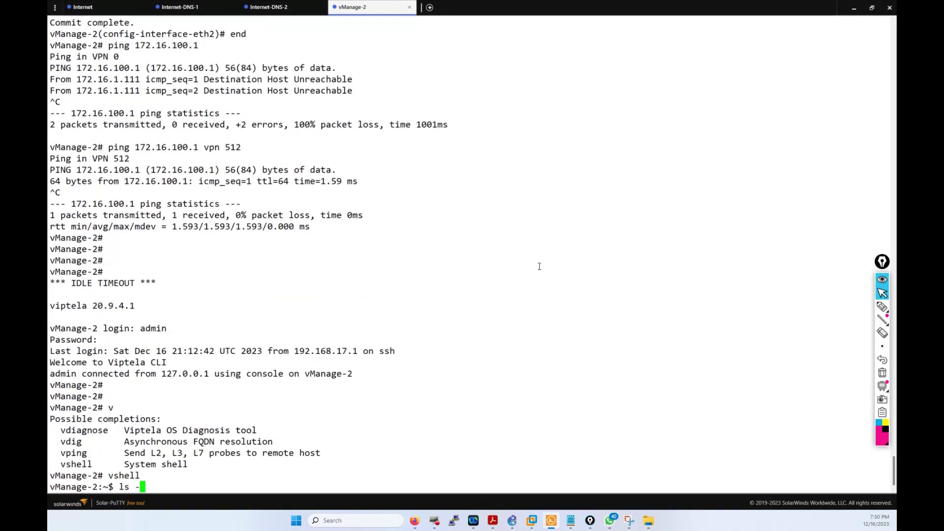
{"action": "key", "text": "Return"}
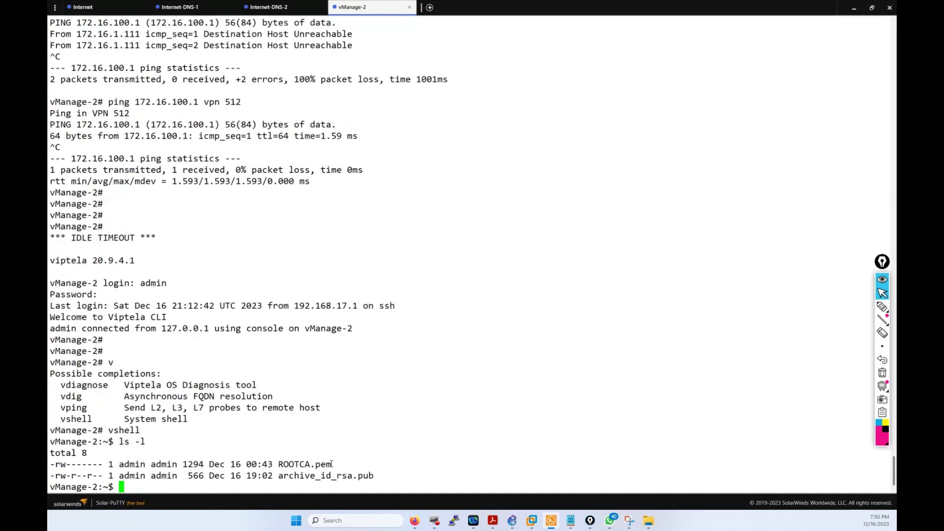
{"action": "left_click_drag", "start_coordinate": [331, 464], "coordinate": [280, 474]}
{"action": "left_click", "coordinate": [280, 471]}
Step: Open Administration > Cluster Management, start adding a vManage node, then cancel it
{"action": "left_click", "coordinate": [414, 519]}
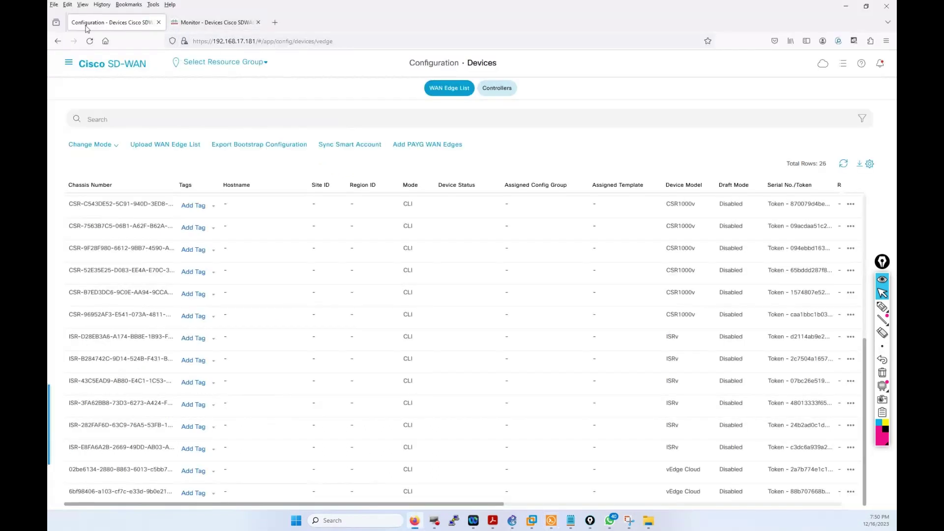
{"action": "left_click", "coordinate": [68, 63]}
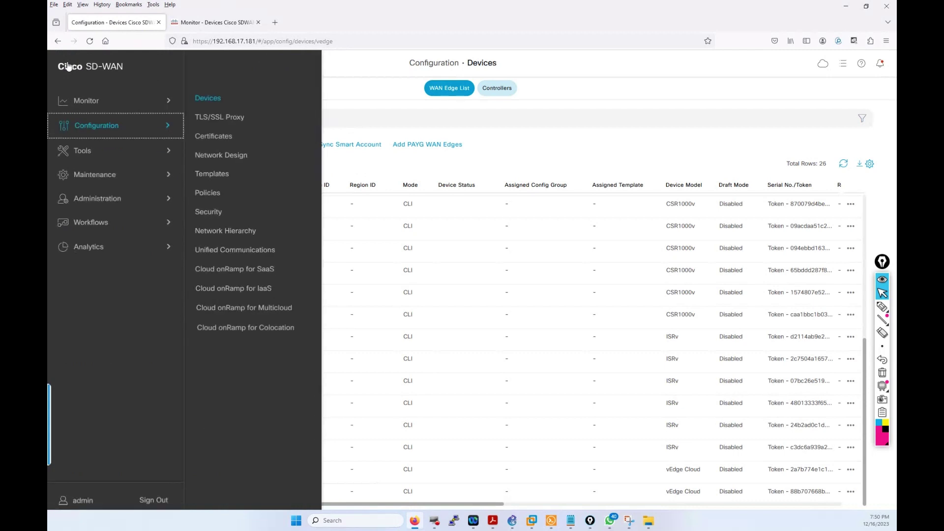
{"action": "left_click", "coordinate": [105, 200]}
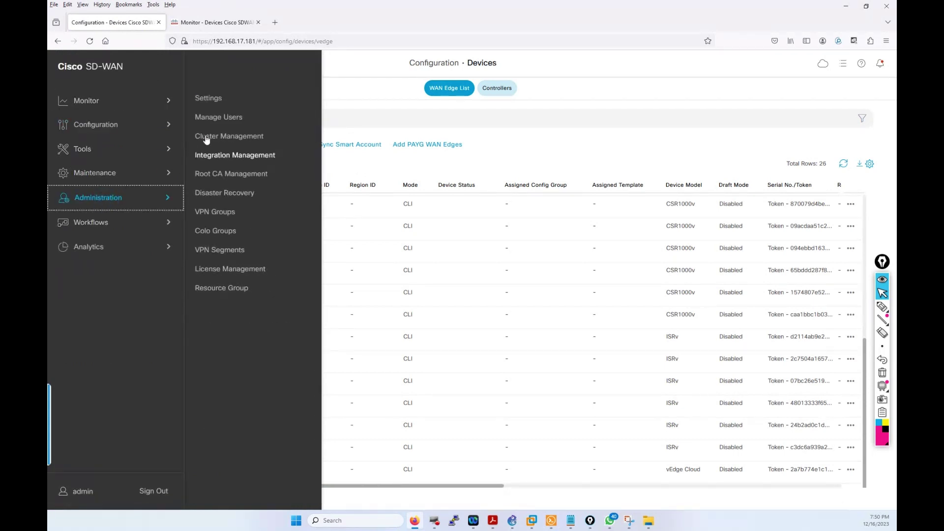
{"action": "left_click", "coordinate": [215, 140]}
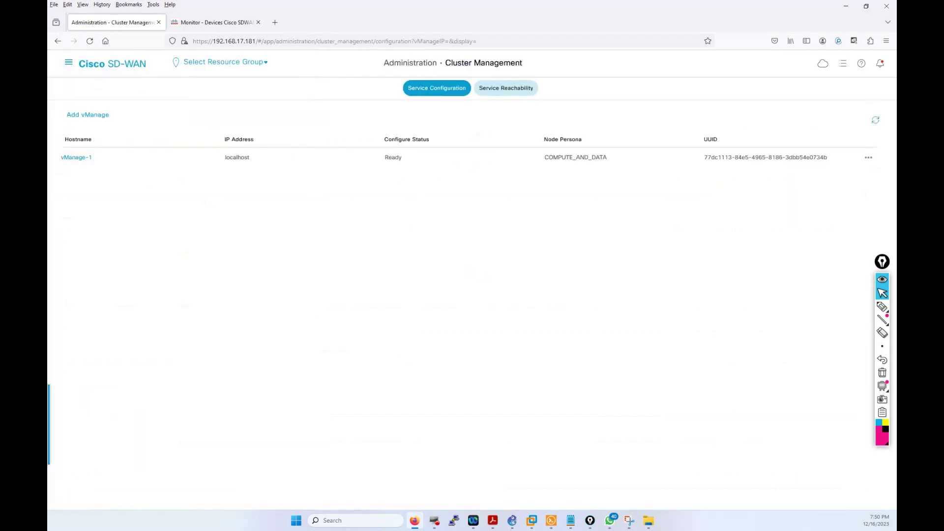
{"action": "left_click", "coordinate": [86, 115]}
{"action": "left_click", "coordinate": [90, 116]}
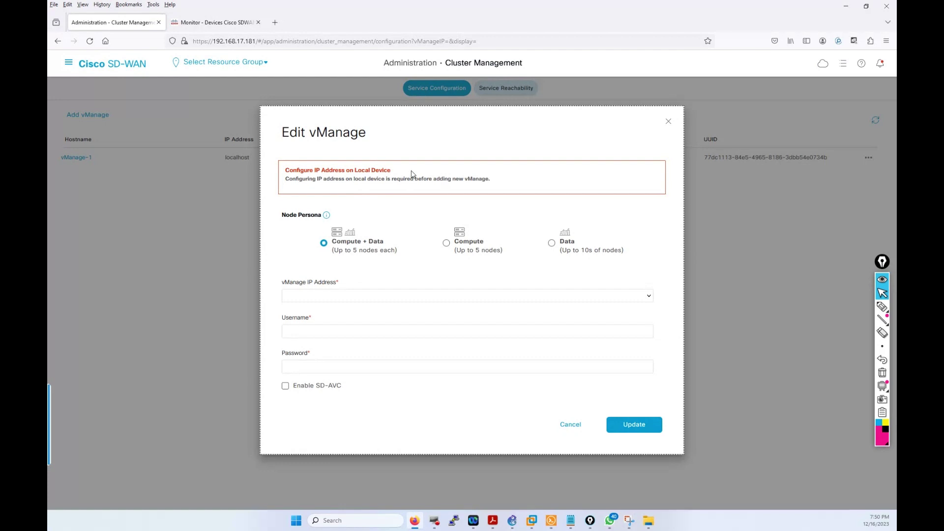
{"action": "left_click", "coordinate": [572, 425]}
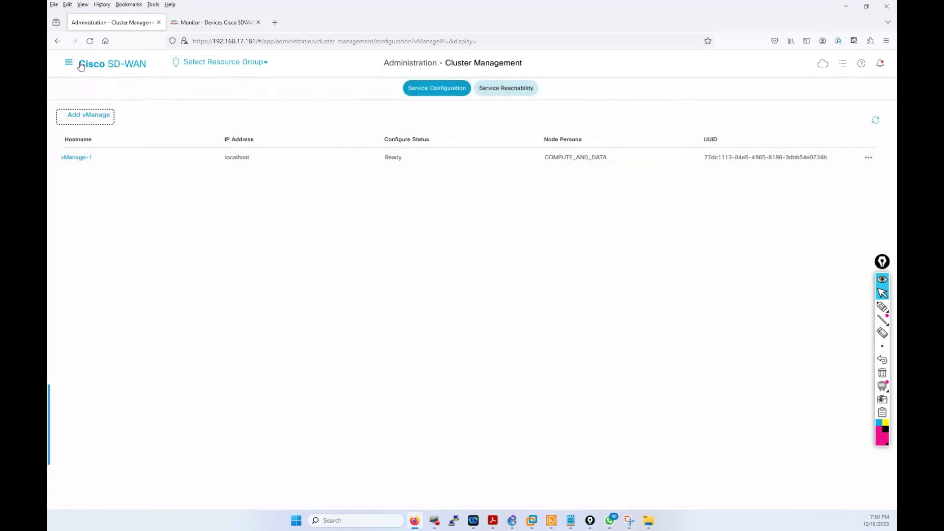
Step: Go to Configuration > Devices
{"action": "left_click", "coordinate": [70, 63]}
{"action": "left_click", "coordinate": [86, 124]}
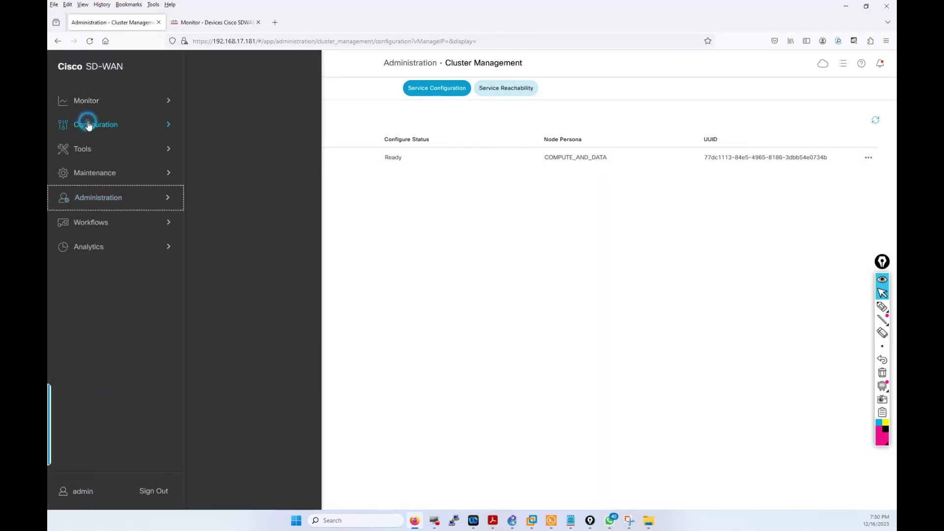
{"action": "left_click", "coordinate": [213, 101]}
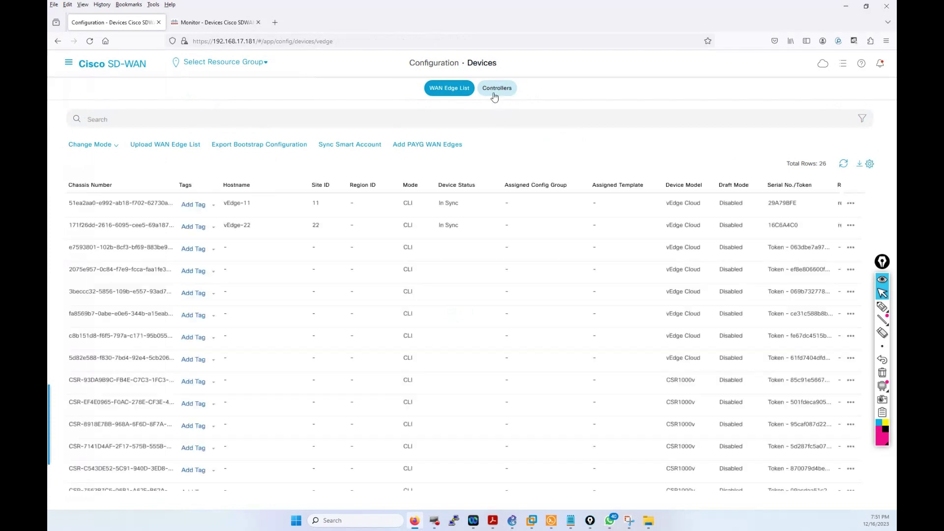
Step: In the Controllers list, edit vManage-1 and select its 1.1.1.1 IP address
{"action": "left_click", "coordinate": [493, 96]}
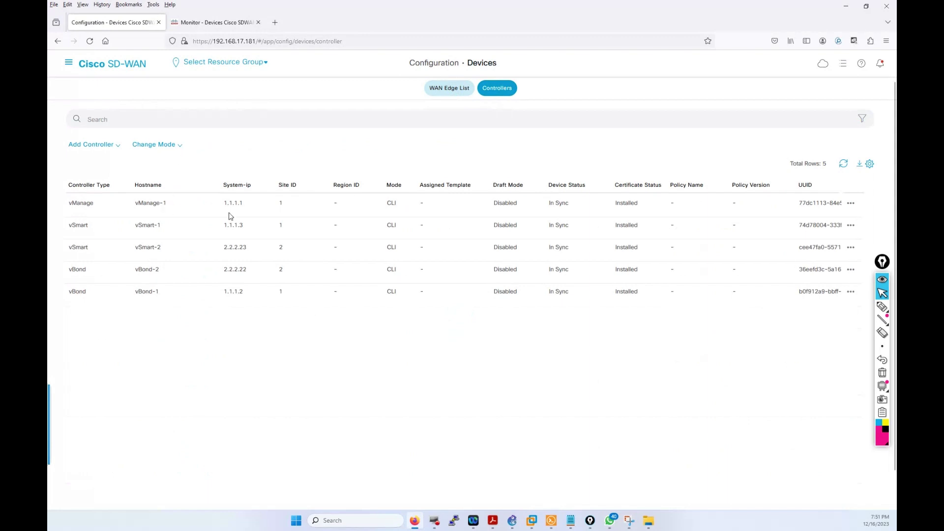
{"action": "left_click", "coordinate": [852, 202]}
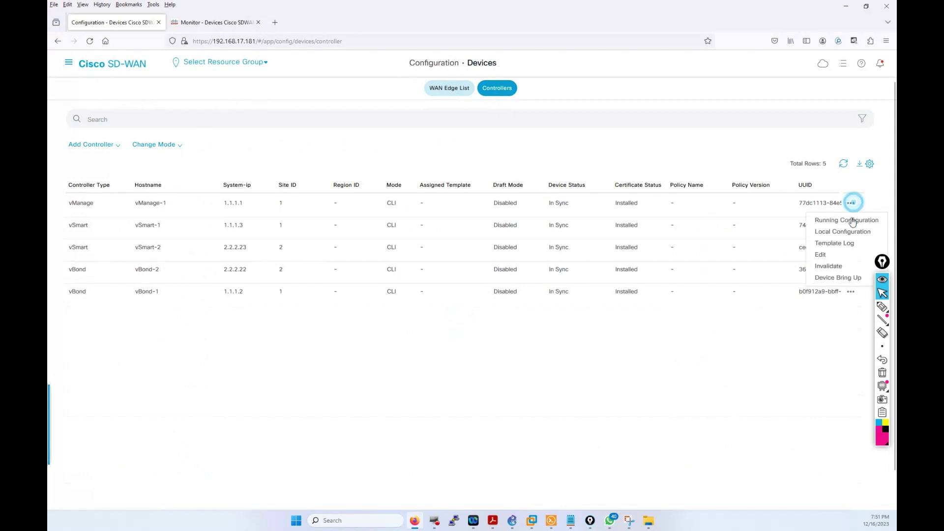
{"action": "left_click", "coordinate": [831, 255]}
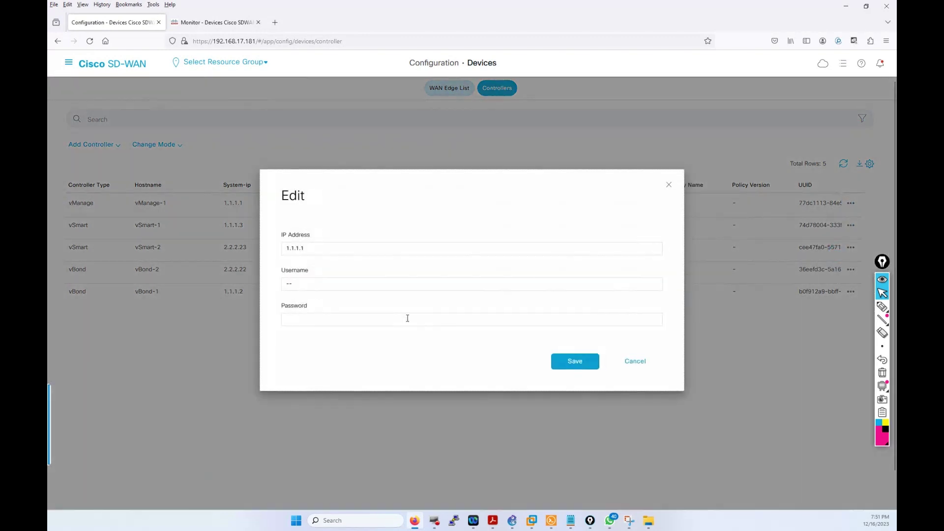
{"action": "left_click", "coordinate": [340, 249]}
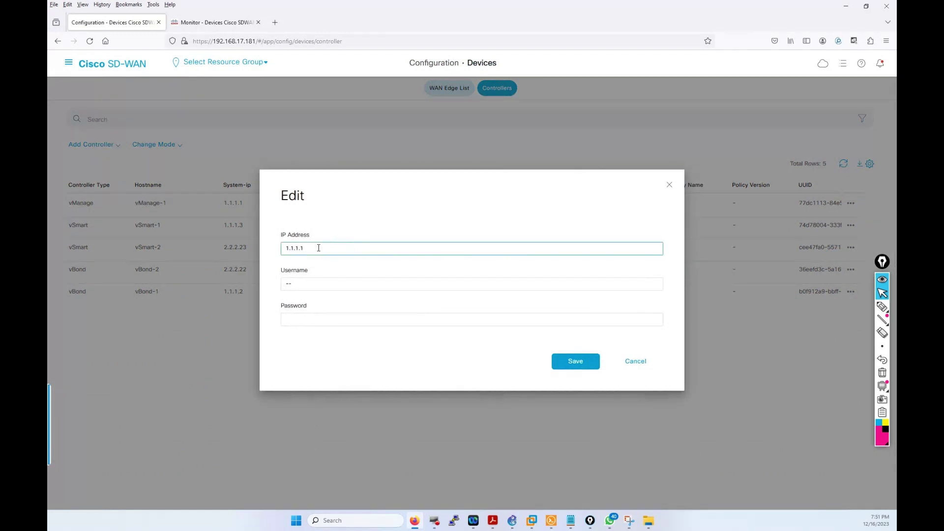
{"action": "double_click", "coordinate": [319, 248]}
{"action": "double_click", "coordinate": [311, 249]}
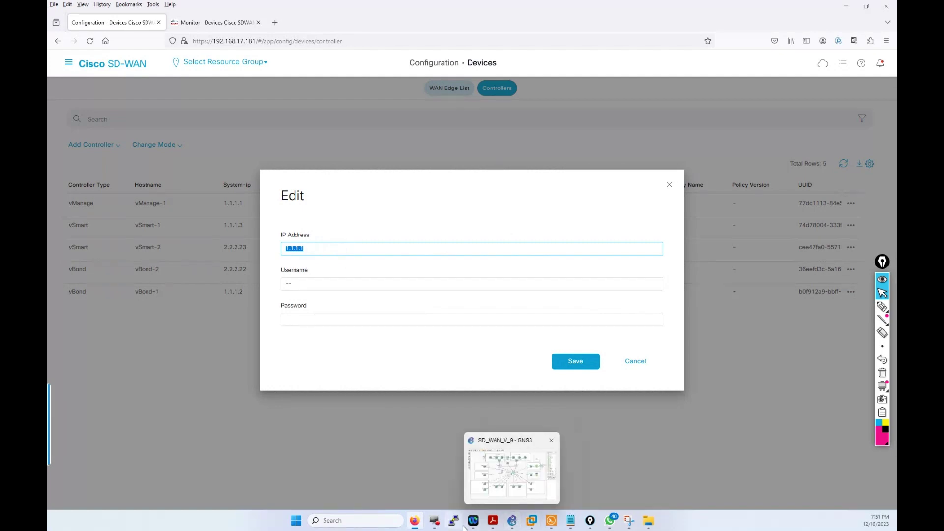
{"action": "left_click", "coordinate": [510, 522]}
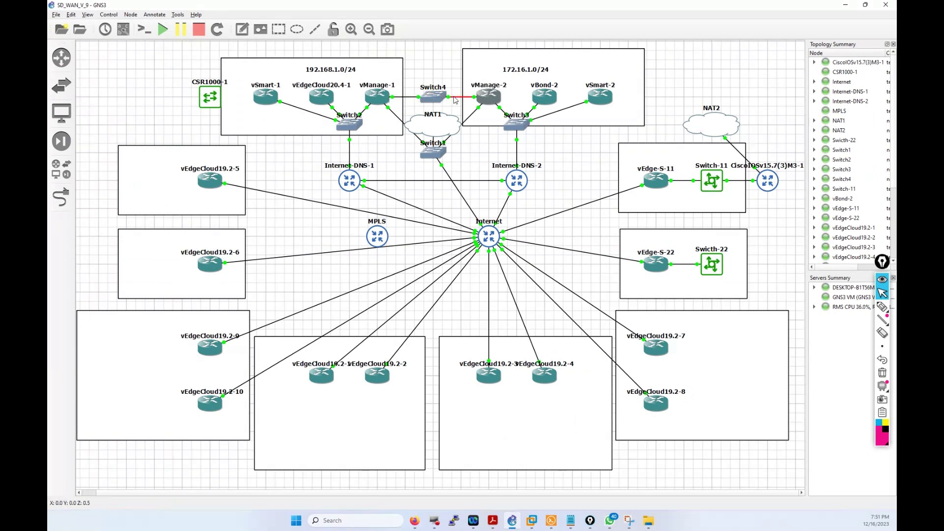
{"action": "mouse_move", "coordinate": [427, 139]}
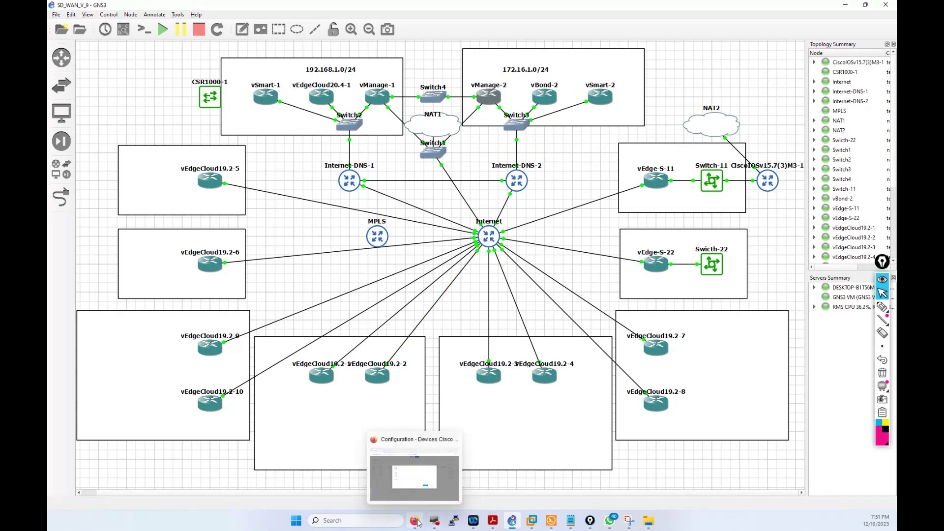
{"action": "left_click", "coordinate": [417, 523]}
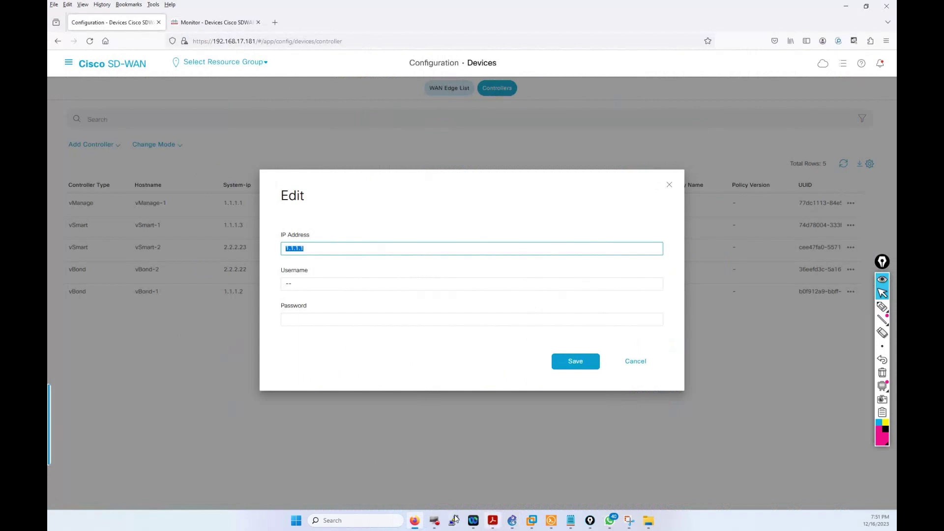
{"action": "left_click", "coordinate": [513, 525]}
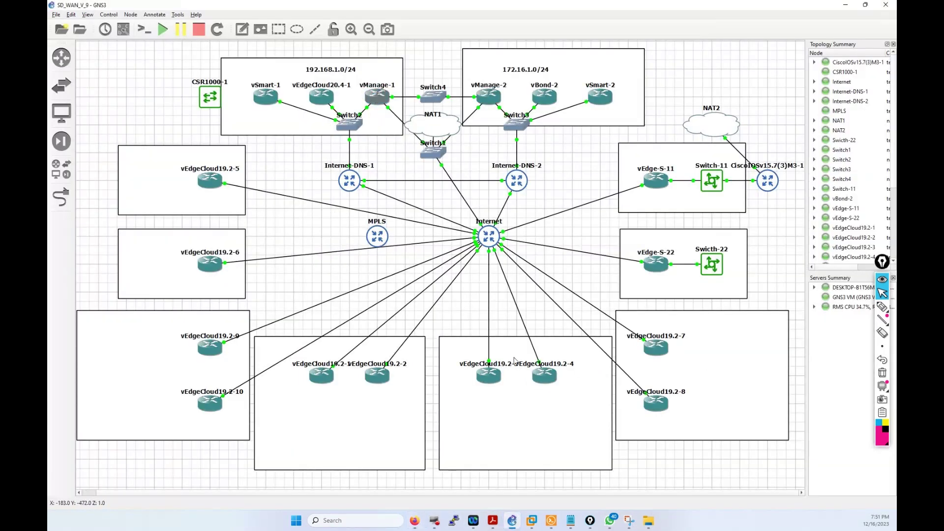
{"action": "mouse_move", "coordinate": [430, 524]}
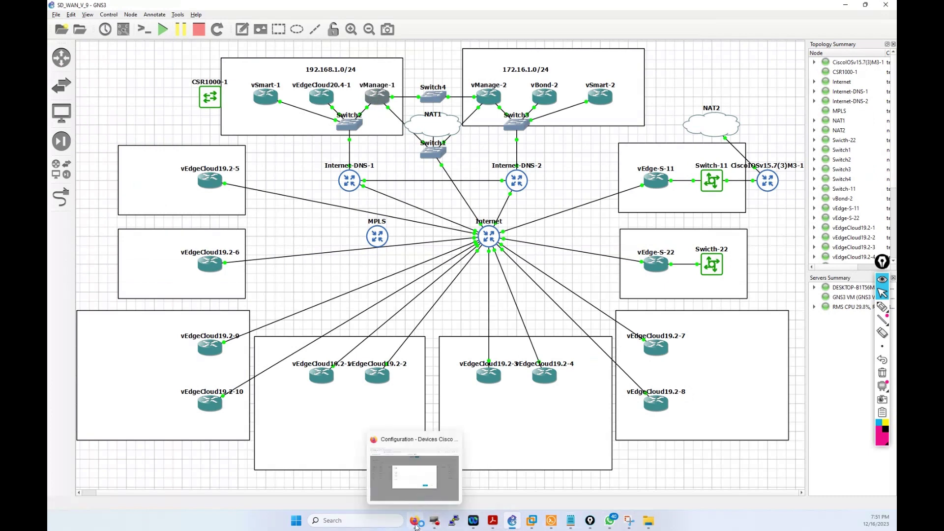
{"action": "left_click", "coordinate": [415, 525]}
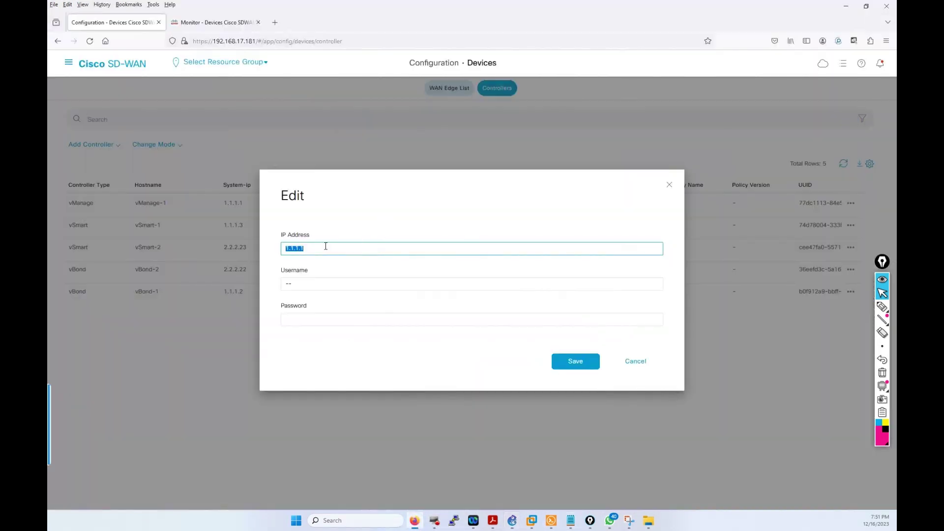
Step: Save vManage-1 with IP 172.16.100.1, user admin and password, then cancel after the unreachable error
{"action": "type", "text": "1"}
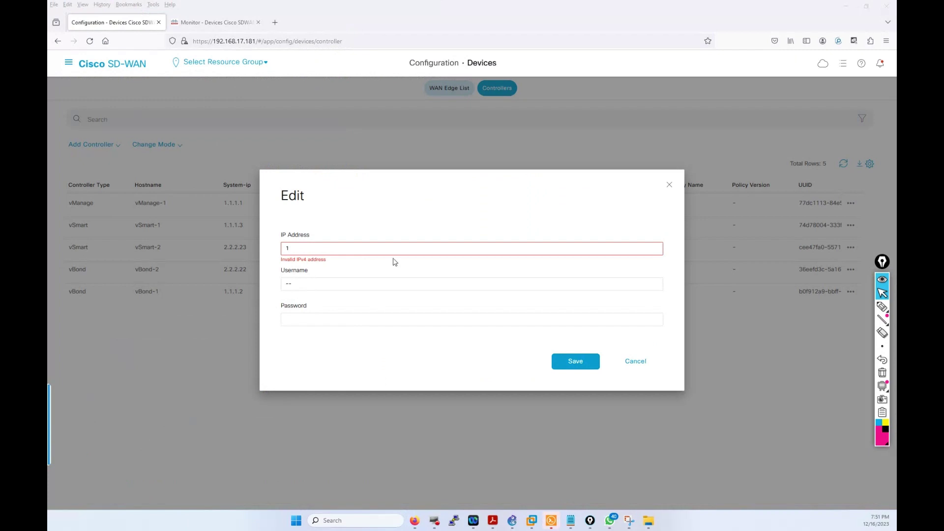
{"action": "left_click", "coordinate": [392, 250]}
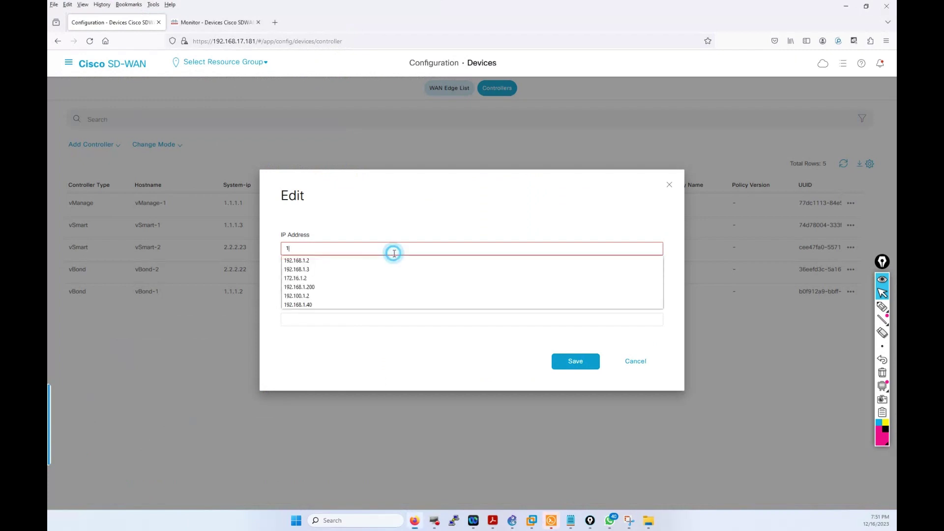
{"action": "type", "text": "72.16"}
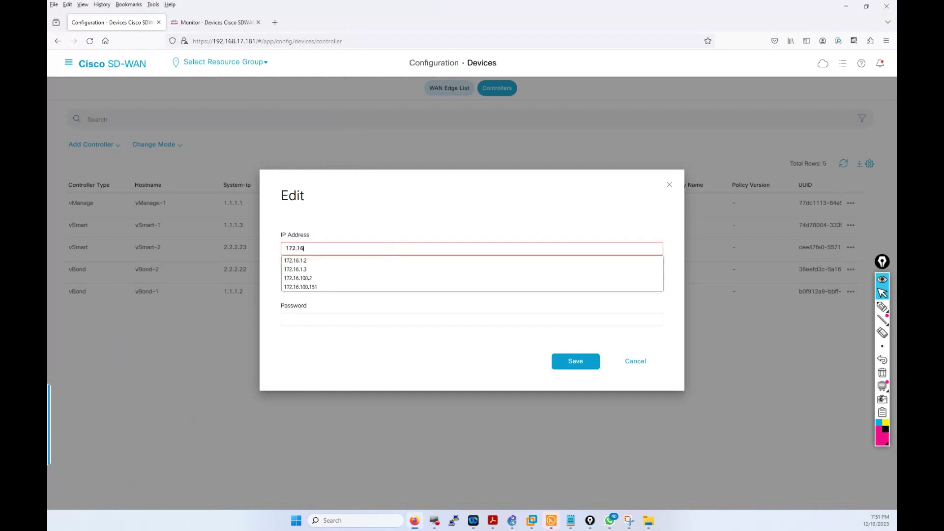
{"action": "type", "text": ".100.1"}
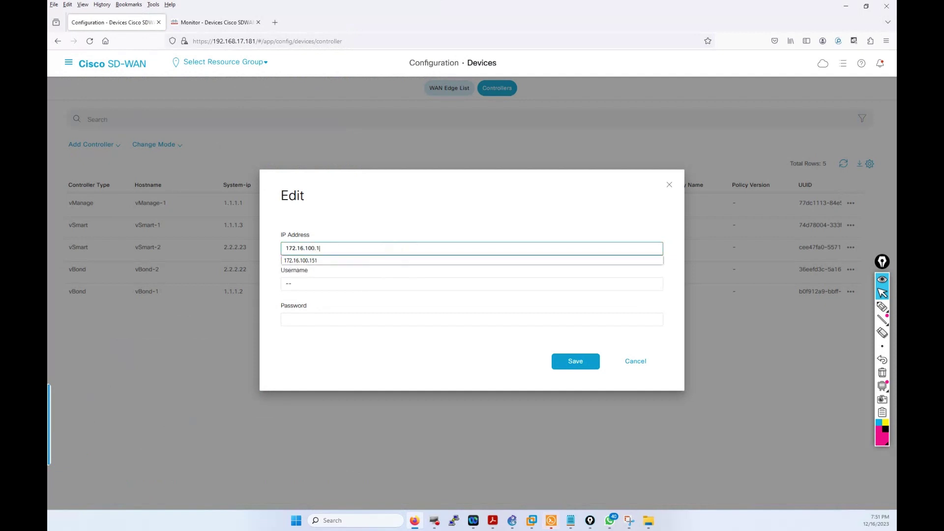
{"action": "left_click", "coordinate": [383, 286]}
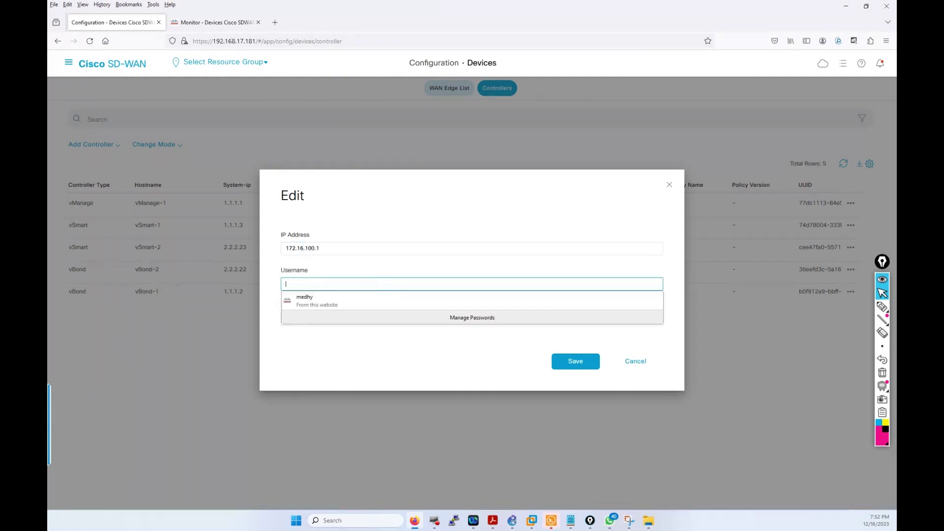
{"action": "type", "text": "admin"}
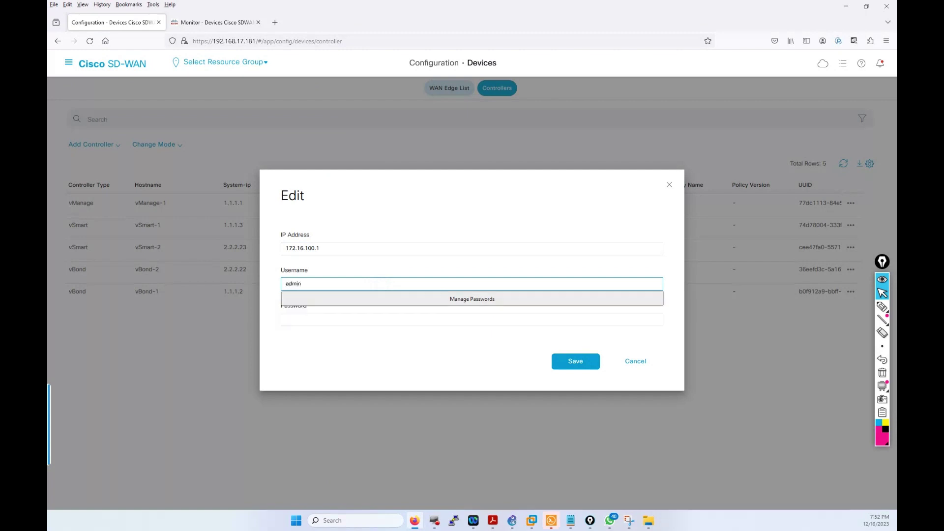
{"action": "key", "text": "Tab"}
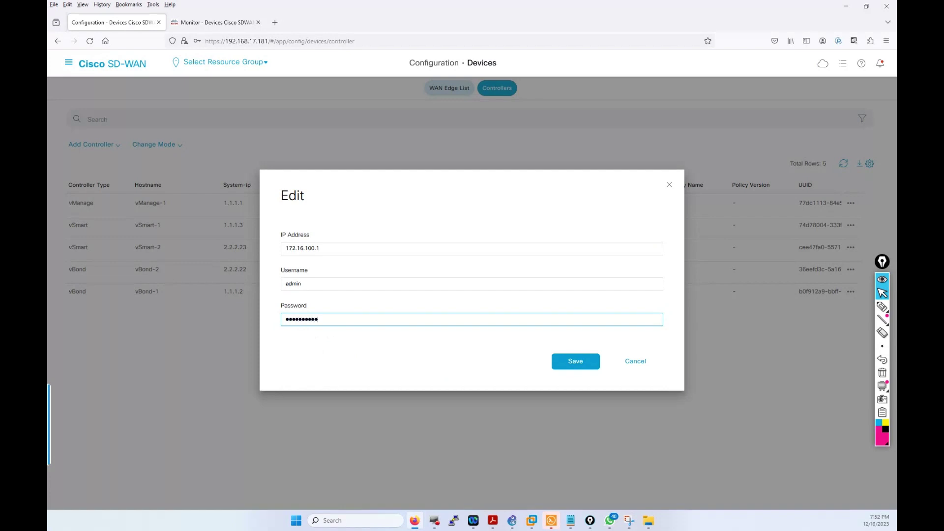
{"action": "left_click", "coordinate": [592, 364]}
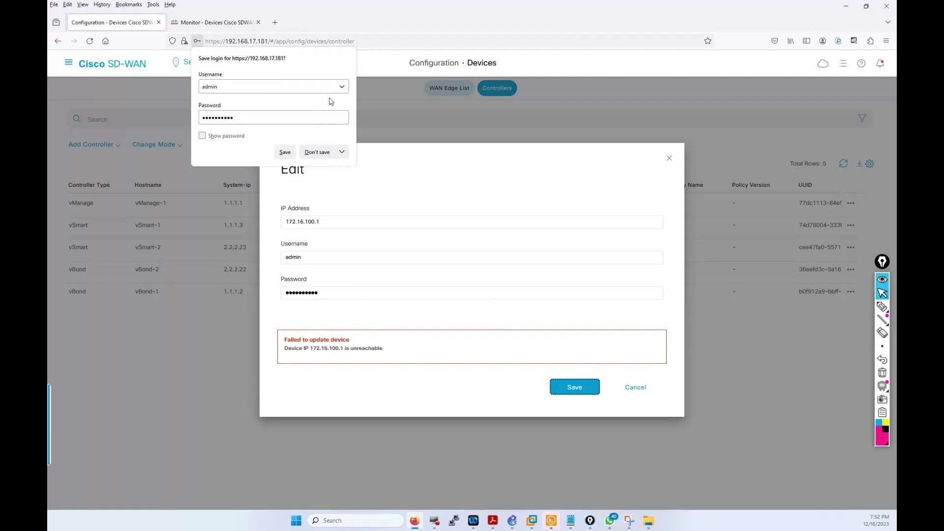
{"action": "left_click", "coordinate": [636, 387]}
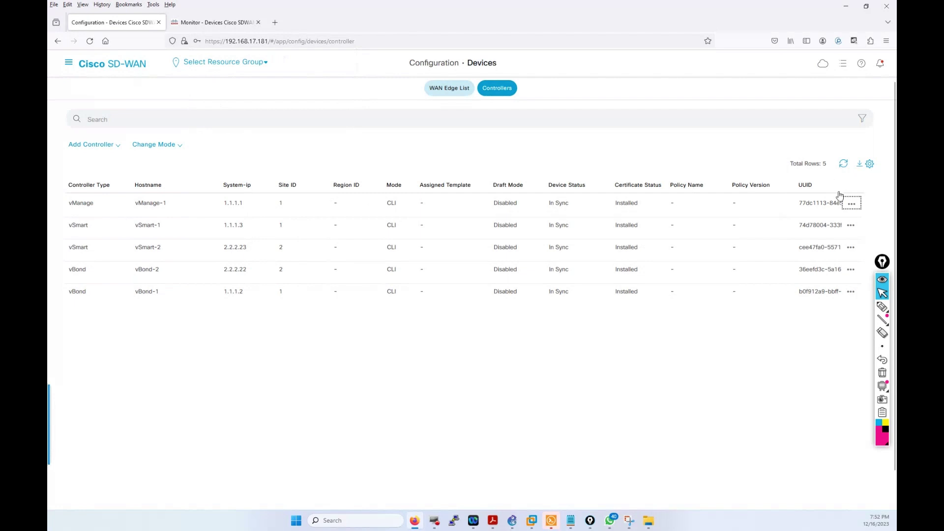
Step: Reopen vManage-1's edit form and select the 1.1.1.1 address
{"action": "left_click", "coordinate": [851, 204]}
{"action": "left_click", "coordinate": [821, 253]}
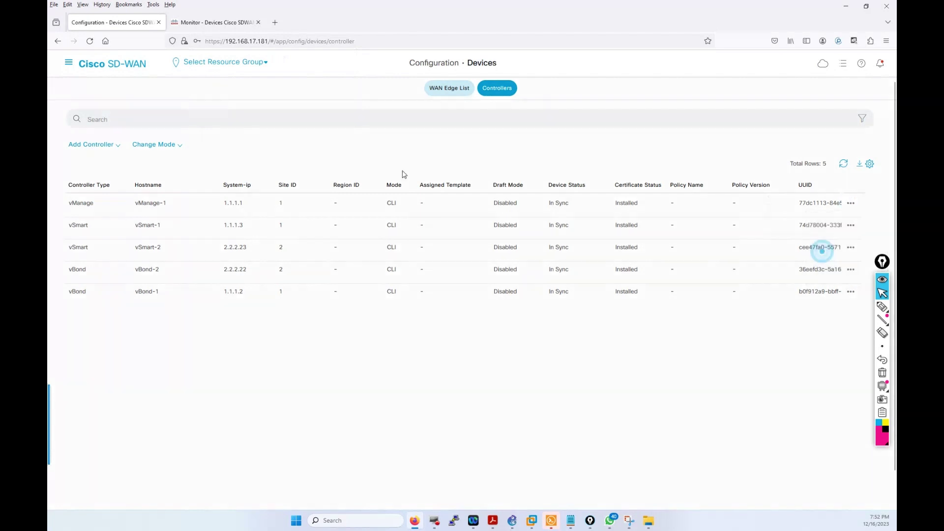
{"action": "left_click", "coordinate": [349, 254]}
{"action": "left_click_drag", "start_coordinate": [319, 257], "coordinate": [285, 259]}
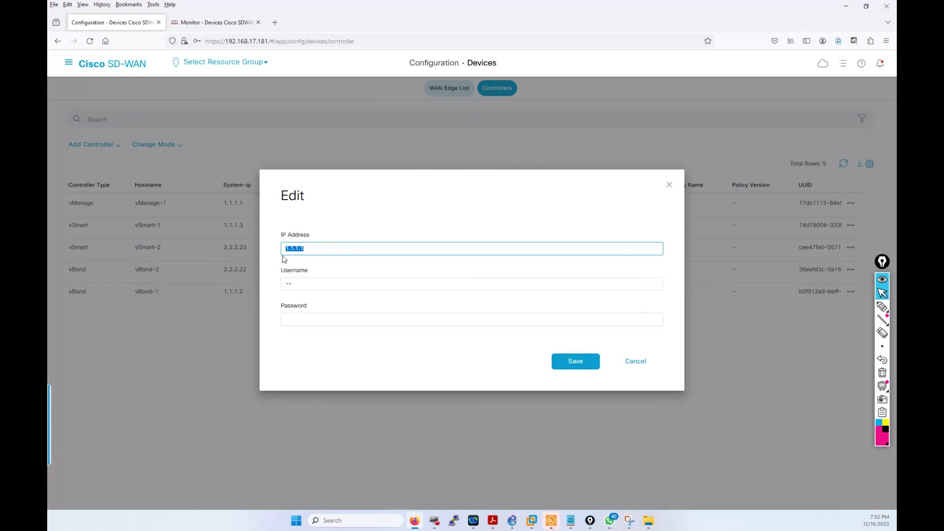
Step: Change vManage-1's address to 192.168.1.1 with username admin and its password, and save
{"action": "type", "text": "192"}
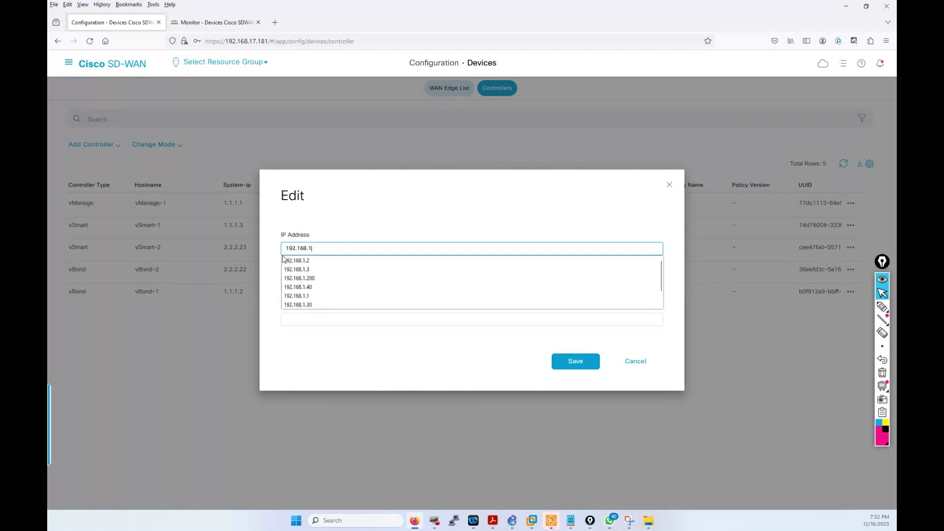
{"action": "type", "text": ".168.1.1"}
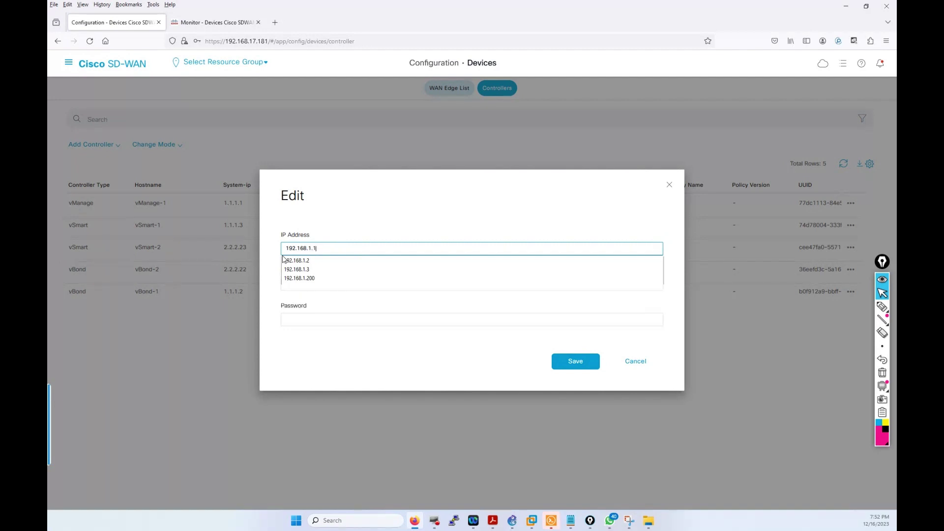
{"action": "left_click", "coordinate": [321, 281]}
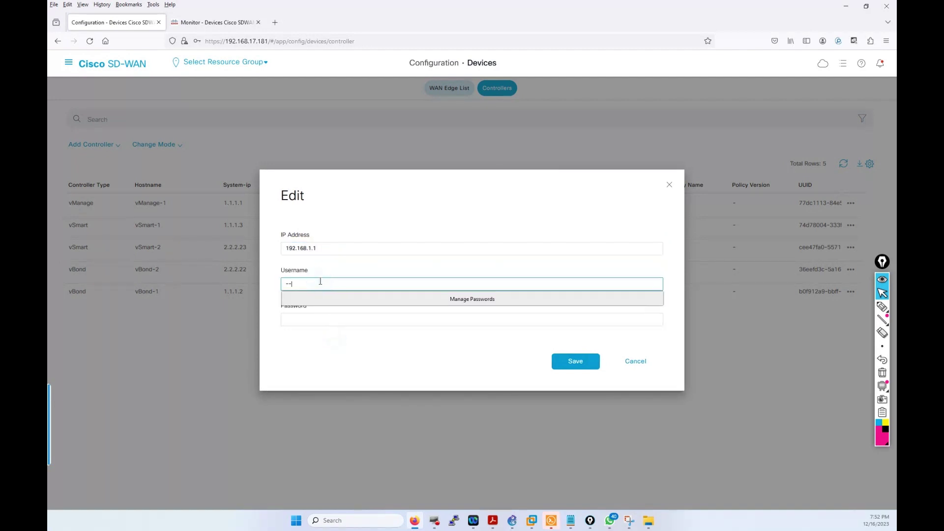
{"action": "type", "text": "admin"}
{"action": "left_click", "coordinate": [320, 319]}
{"action": "type", "text": "a"}
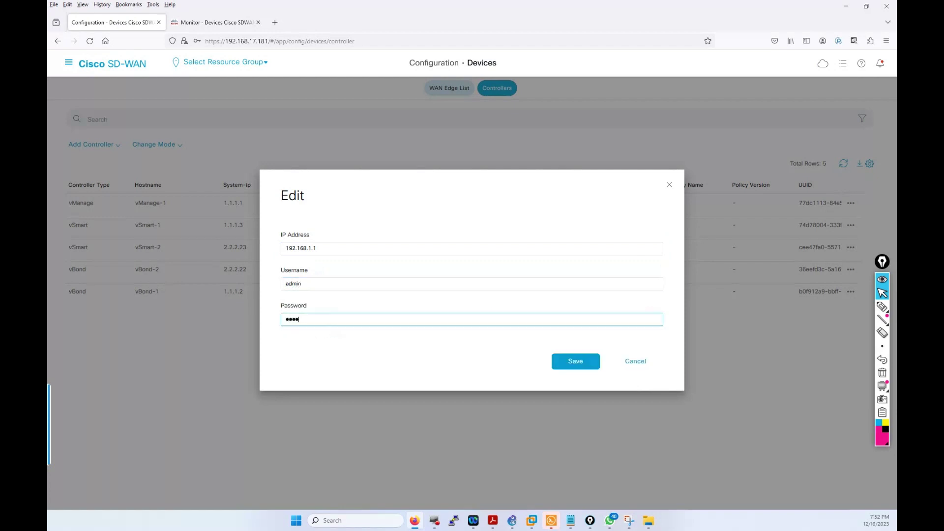
{"action": "key", "text": "BackSpace"}
{"action": "key", "text": "BackSpace"}
{"action": "key", "text": "BackSpace"}
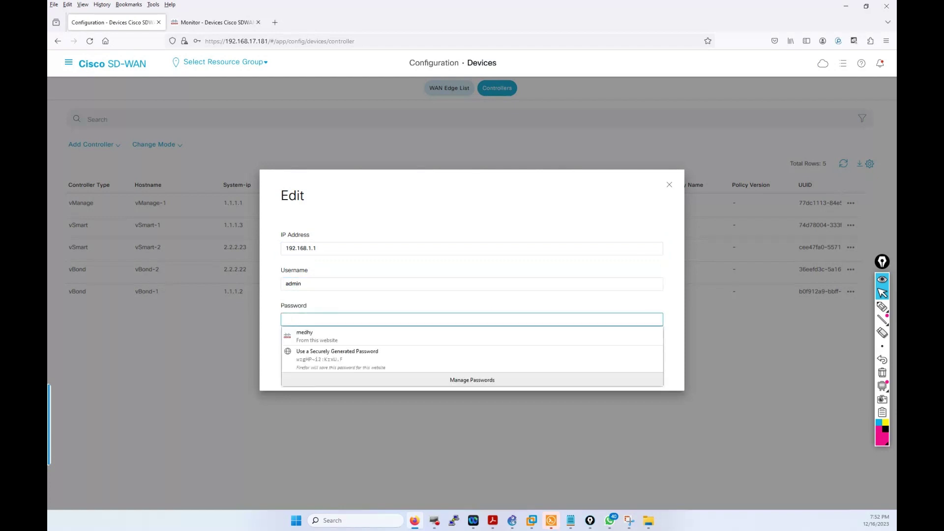
{"action": "type", "text": "a"}
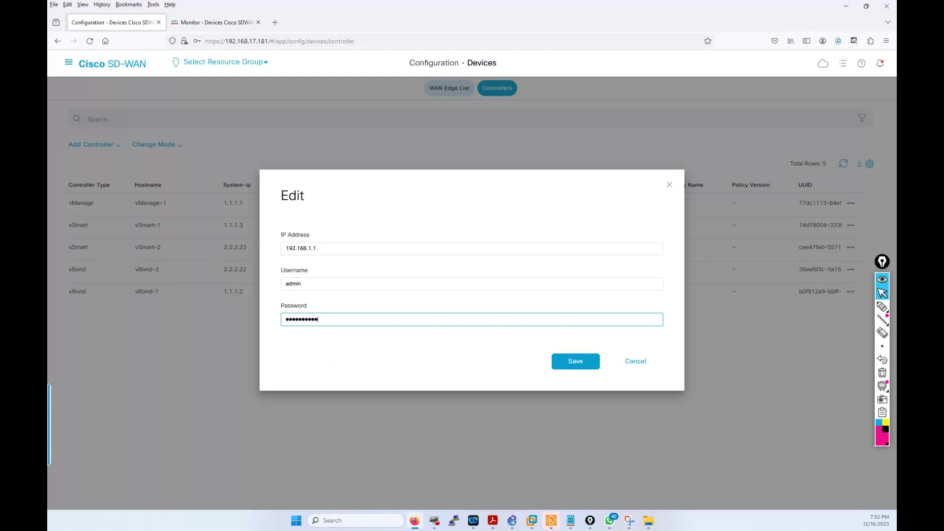
{"action": "left_click", "coordinate": [573, 366]}
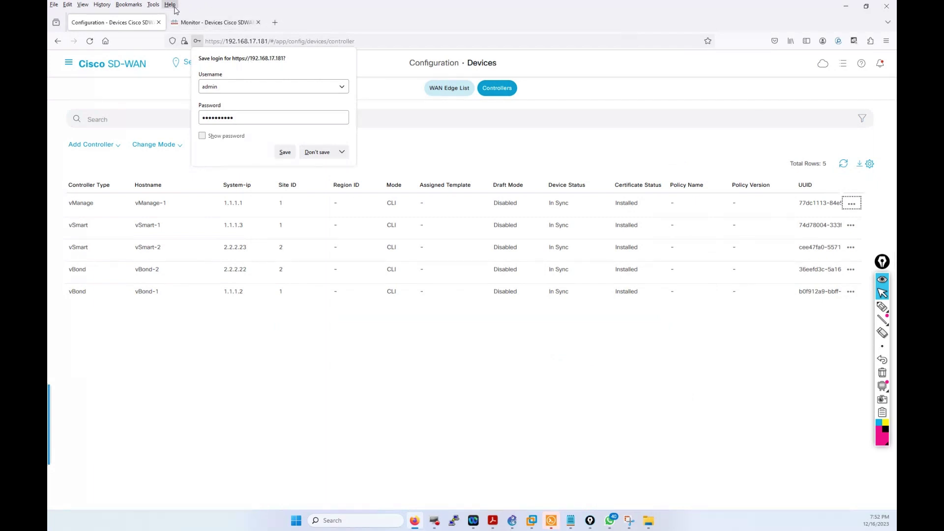
{"action": "left_click", "coordinate": [69, 63]}
Step: On the vManage-2 tab, go to Configuration > Devices > Controllers
{"action": "mouse_move", "coordinate": [96, 130]}
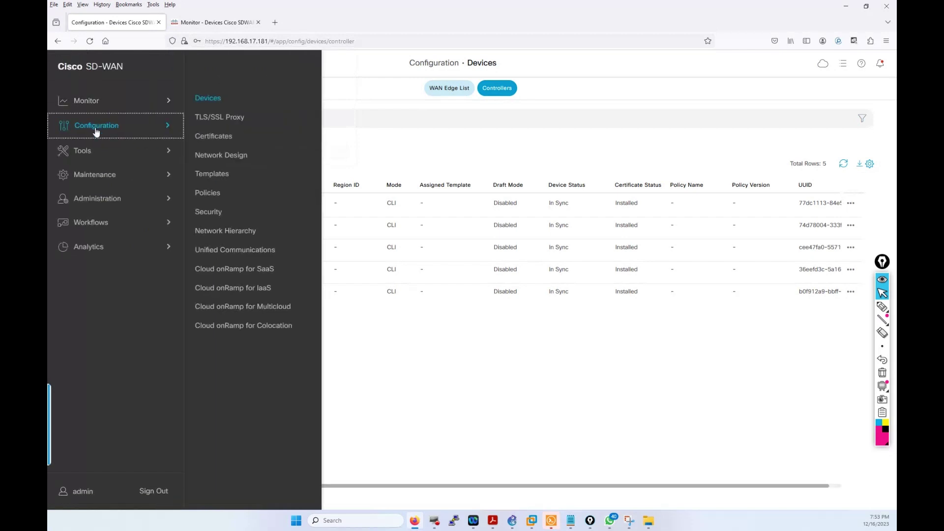
{"action": "left_click", "coordinate": [199, 24]}
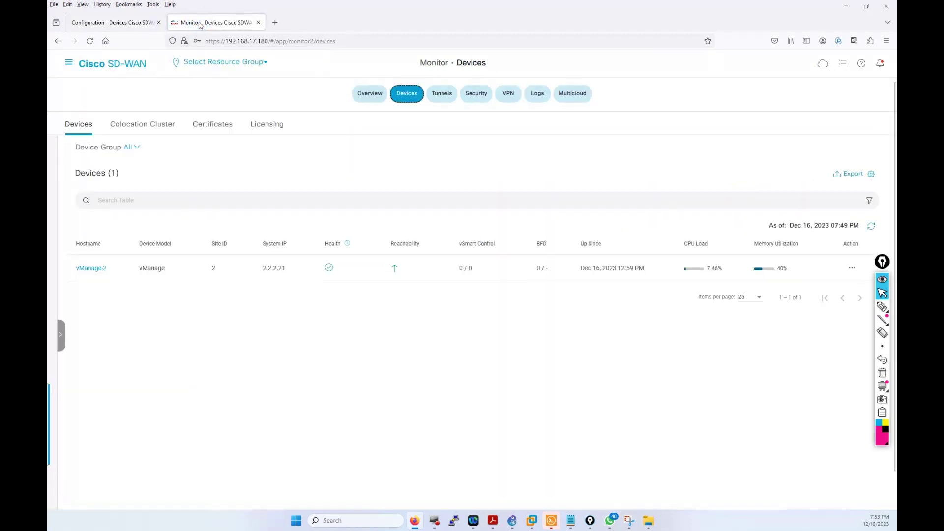
{"action": "left_click", "coordinate": [75, 66]}
{"action": "left_click", "coordinate": [105, 131]}
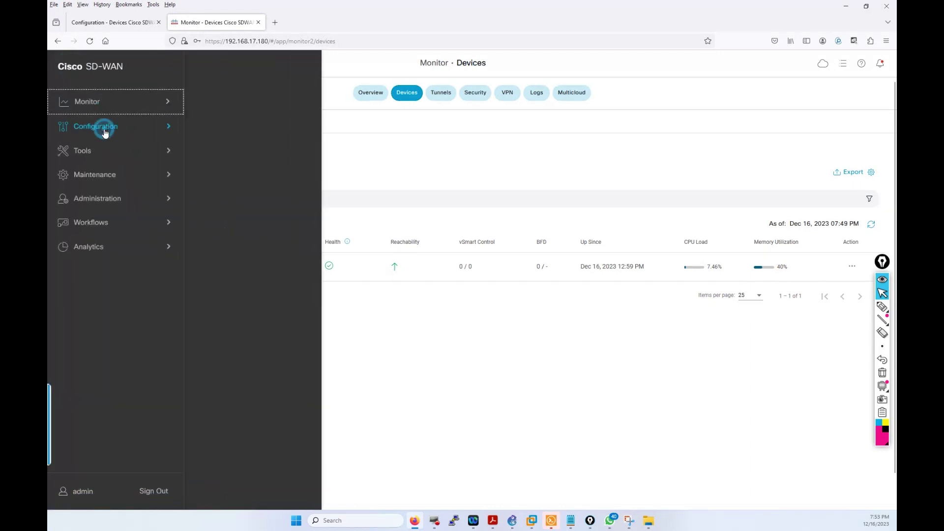
{"action": "left_click", "coordinate": [201, 102]}
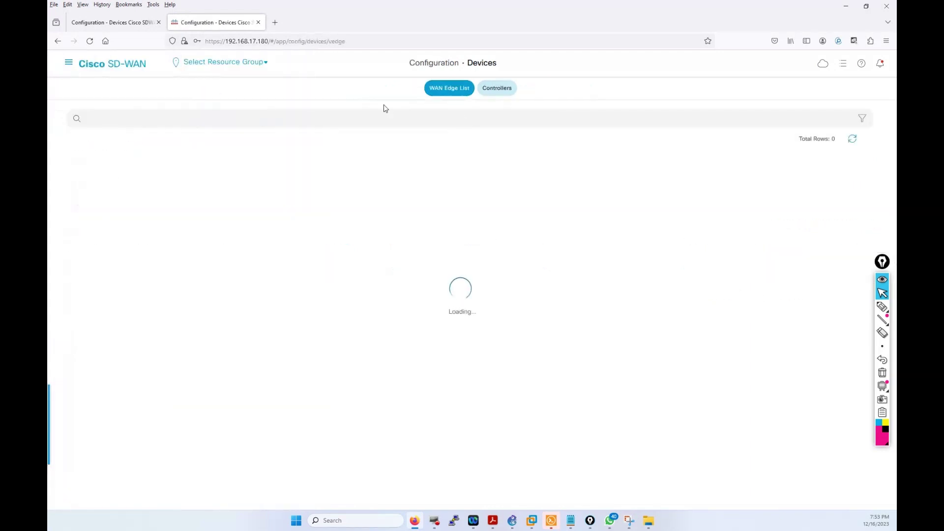
{"action": "left_click", "coordinate": [504, 91]}
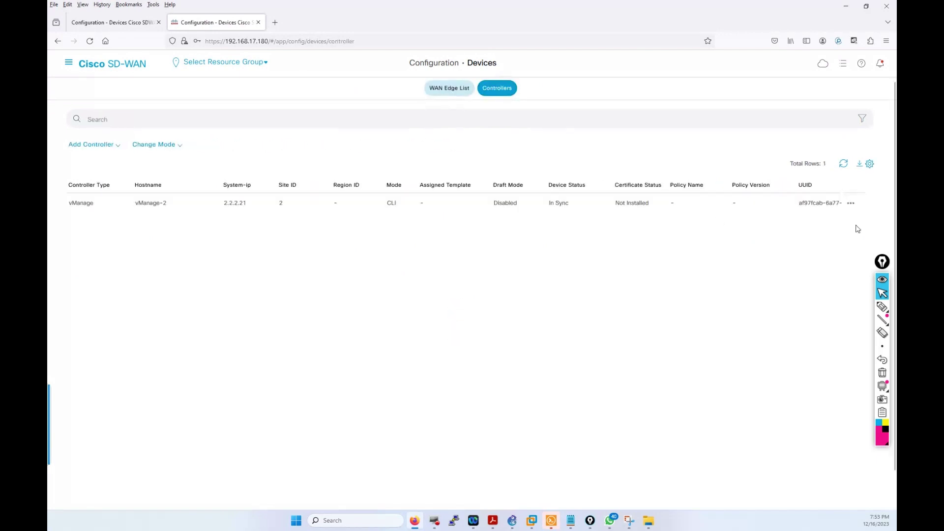
Step: Edit the vManage-2 controller, replacing 2.2.2.21 with 172.16.1.1, add the password, and save
{"action": "left_click", "coordinate": [851, 203]}
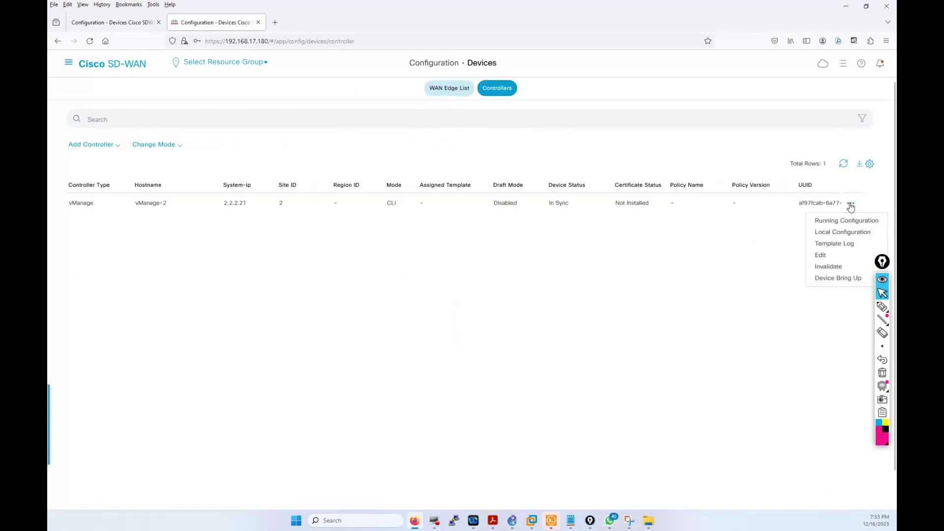
{"action": "left_click", "coordinate": [829, 260]}
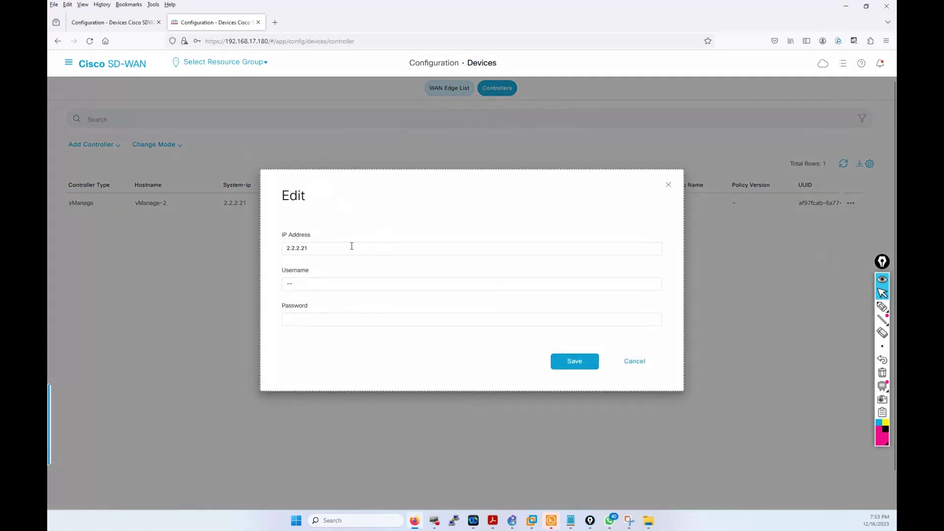
{"action": "double_click", "coordinate": [326, 254]}
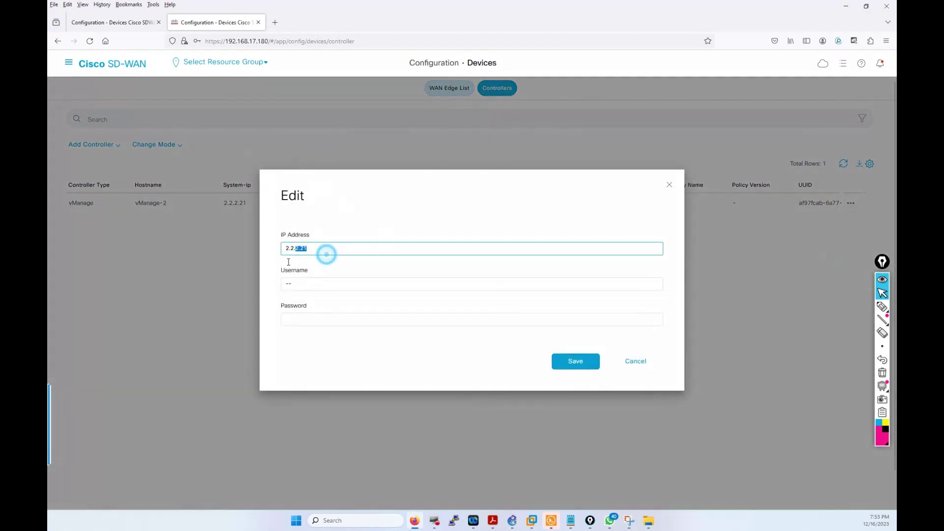
{"action": "left_click_drag", "start_coordinate": [288, 262], "coordinate": [282, 260]}
{"action": "type", "text": "17"}
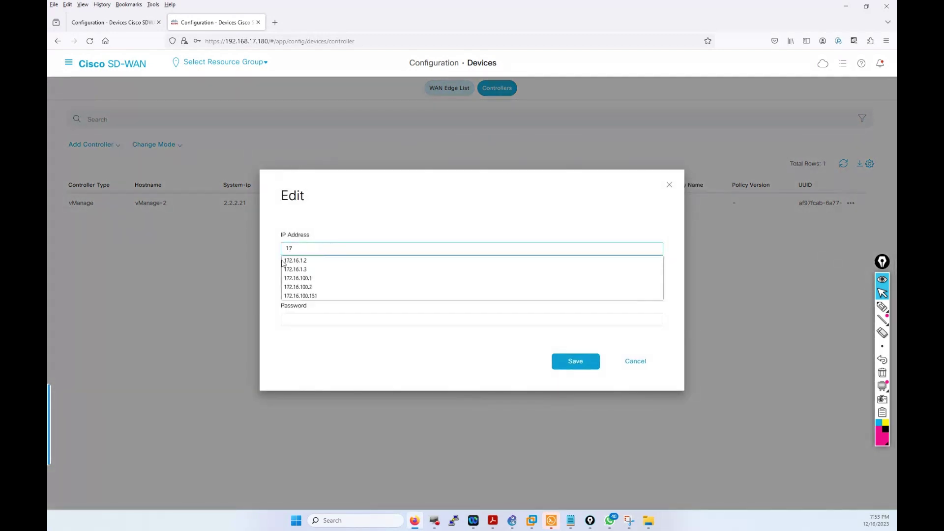
{"action": "type", "text": "2.16.1.1"}
{"action": "key", "text": "Tab"}
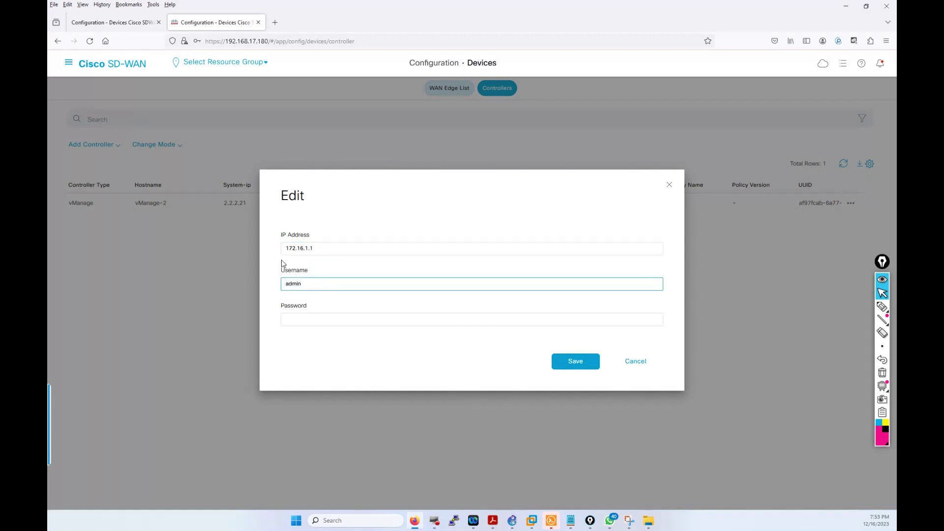
{"action": "key", "text": "Tab"}
{"action": "type", "text": "admi"}
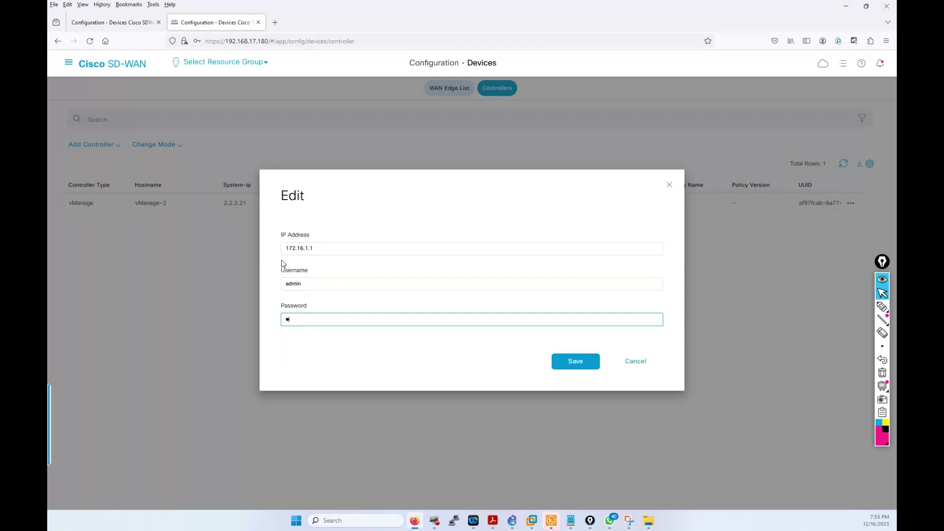
{"action": "type", "text": "n1234"}
{"action": "left_click", "coordinate": [560, 361]}
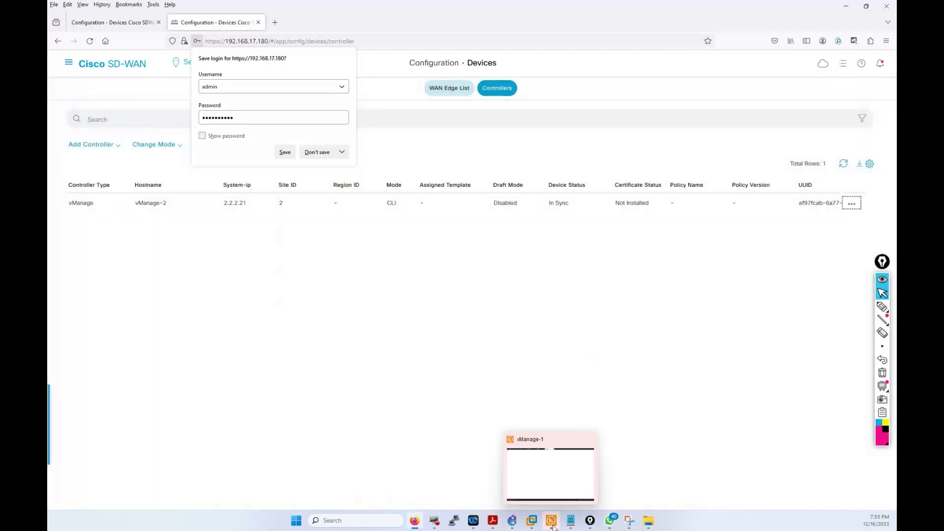
{"action": "left_click", "coordinate": [552, 520]}
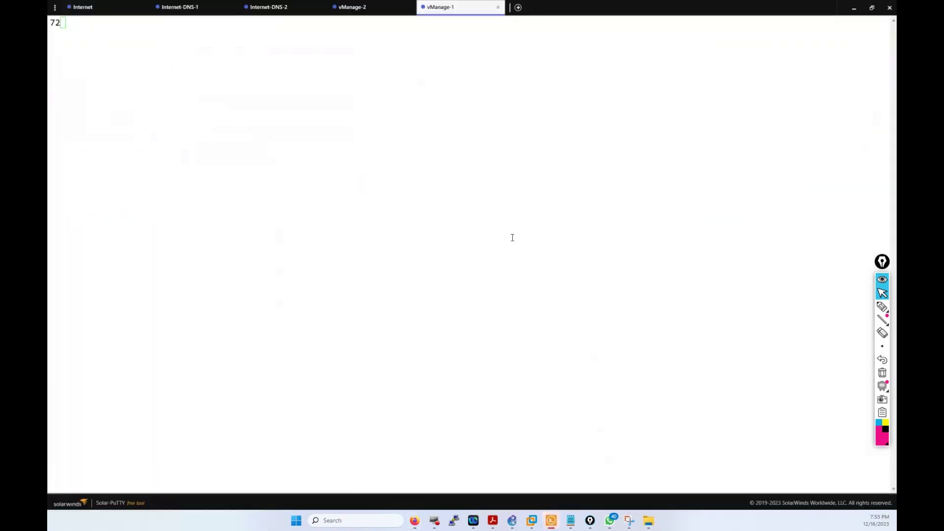
Step: On vManage-2, exit vshell and run show interface description, confirming eth1 at 172.16.1.1/24
{"action": "left_click", "coordinate": [375, 9]}
{"action": "key", "text": "Return"}
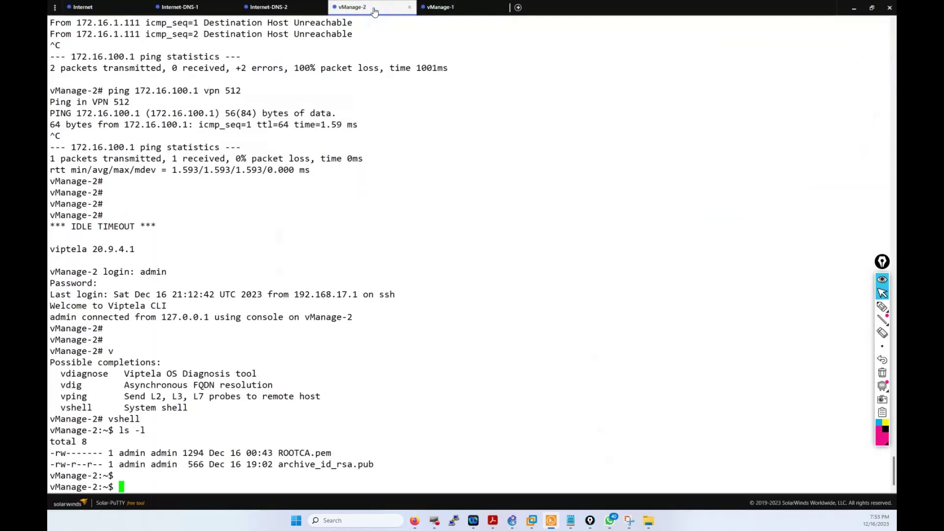
{"action": "type", "text": "exit"}
{"action": "key", "text": "Return"}
{"action": "type", "text": "show interface de"}
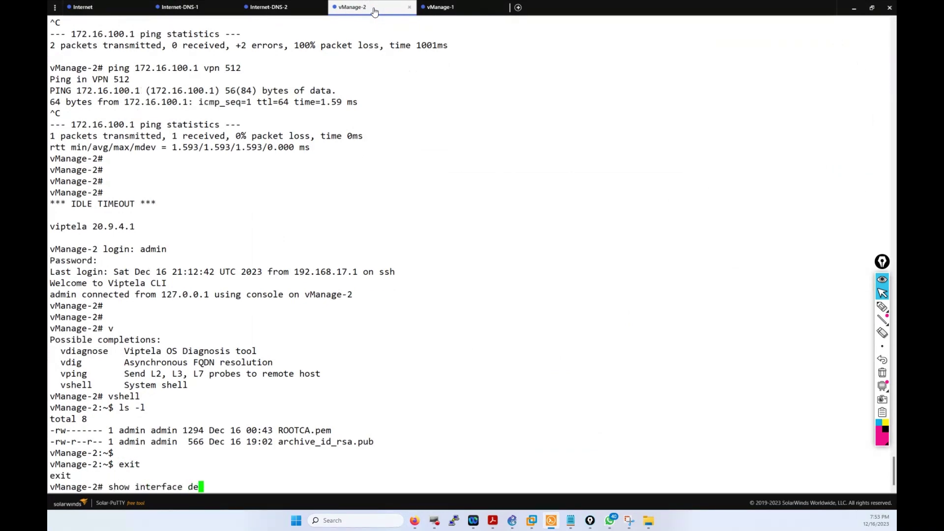
{"action": "type", "text": "scription"}
{"action": "key", "text": "Return"}
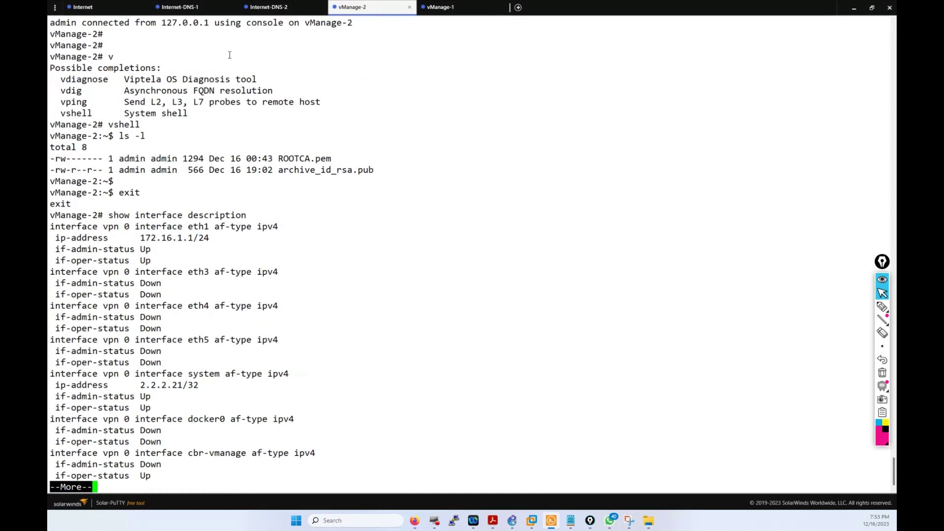
{"action": "left_click_drag", "start_coordinate": [139, 236], "coordinate": [209, 239]}
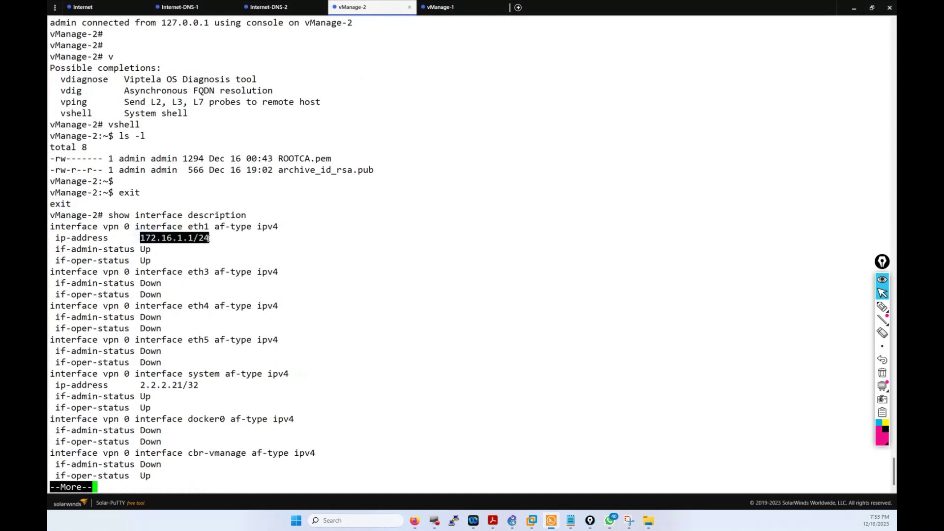
Step: Log in to vManage-1 as admin and run show interface description, confirming eth1 at 192.168.1.1/24
{"action": "left_click", "coordinate": [439, 7]}
{"action": "left_click", "coordinate": [649, 277]}
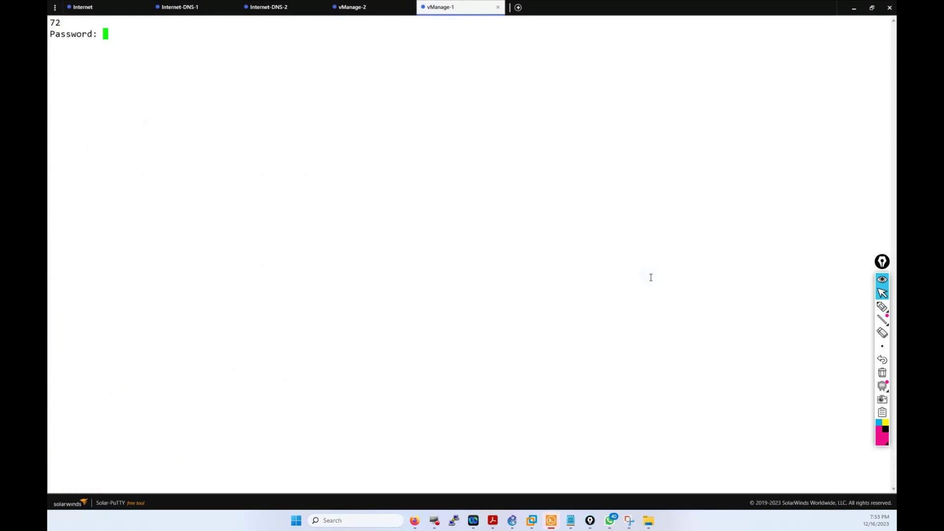
{"action": "key", "text": "Return"}
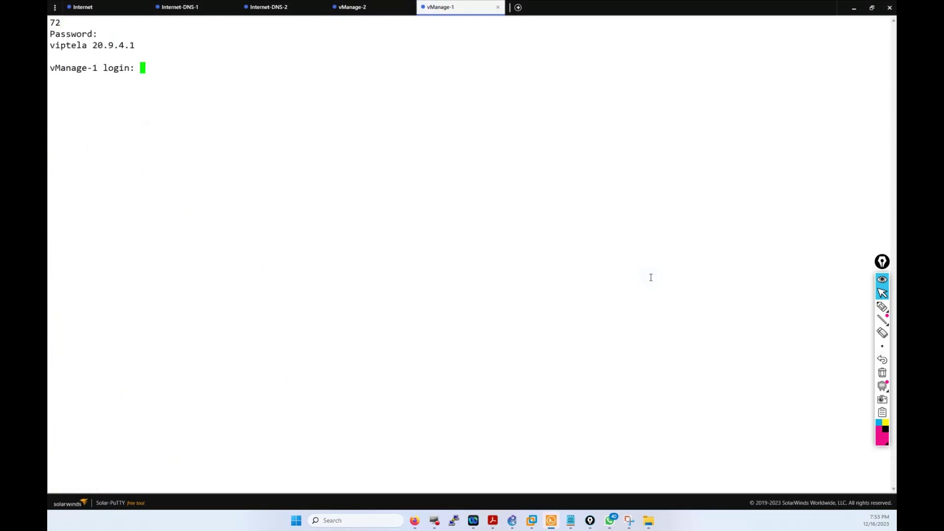
{"action": "type", "text": "admin"}
{"action": "key", "text": "Return"}
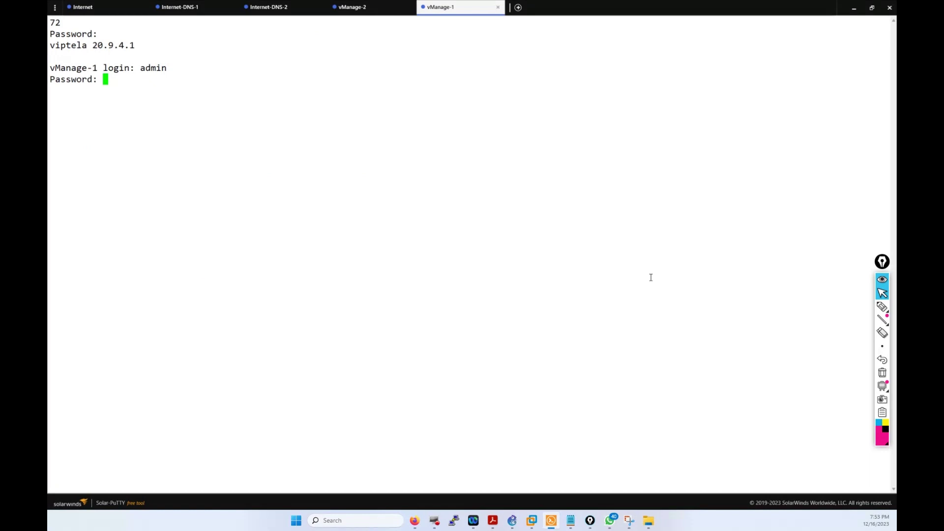
{"action": "key", "text": "Return"}
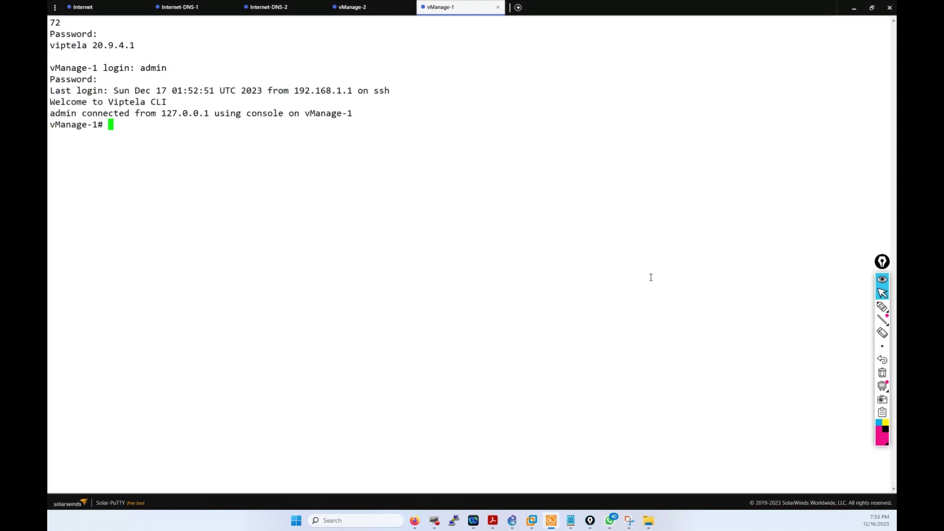
{"action": "type", "text": "show interface description"}
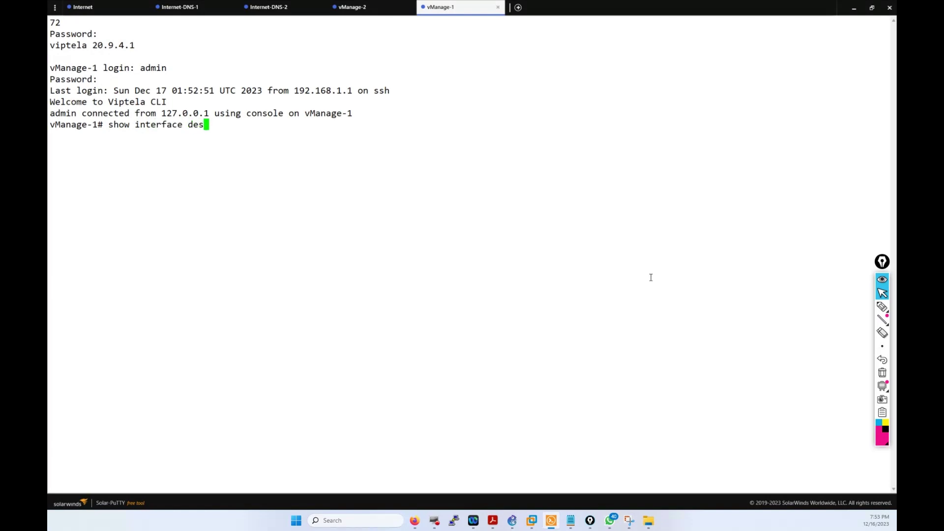
{"action": "key", "text": "Return"}
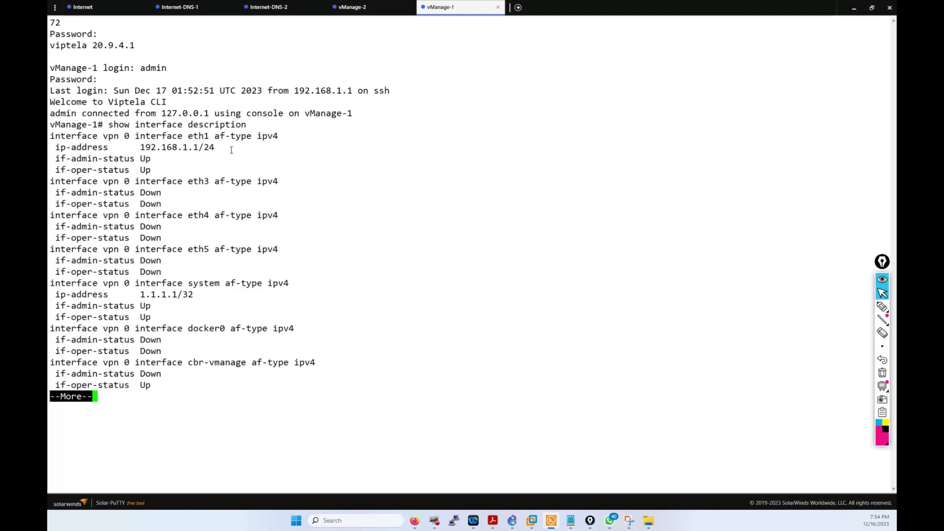
{"action": "left_click_drag", "start_coordinate": [231, 150], "coordinate": [137, 148]}
{"action": "left_click", "coordinate": [349, 231]}
{"action": "left_click", "coordinate": [414, 523]}
{"action": "key", "text": "ctrl+Tab"}
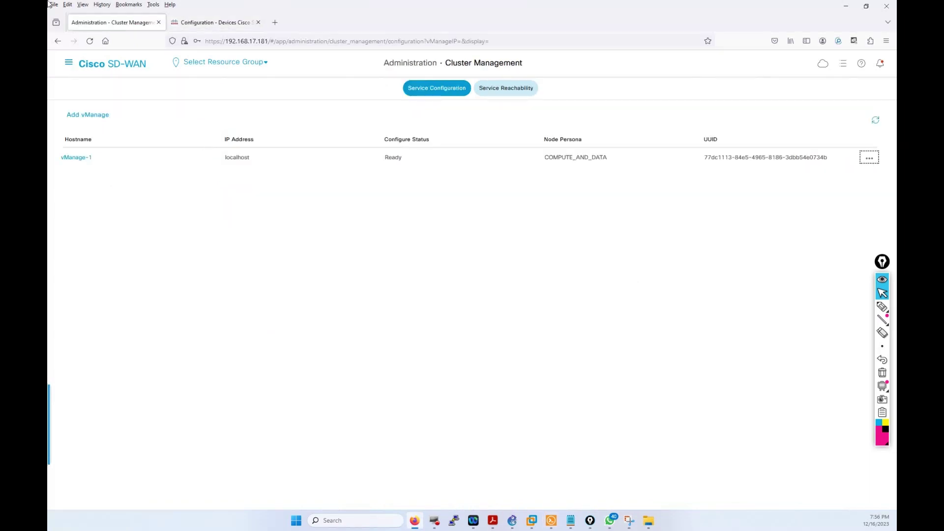
Step: Open Administration > Cluster Management and edit the vManage-1 entry
{"action": "left_click", "coordinate": [67, 63]}
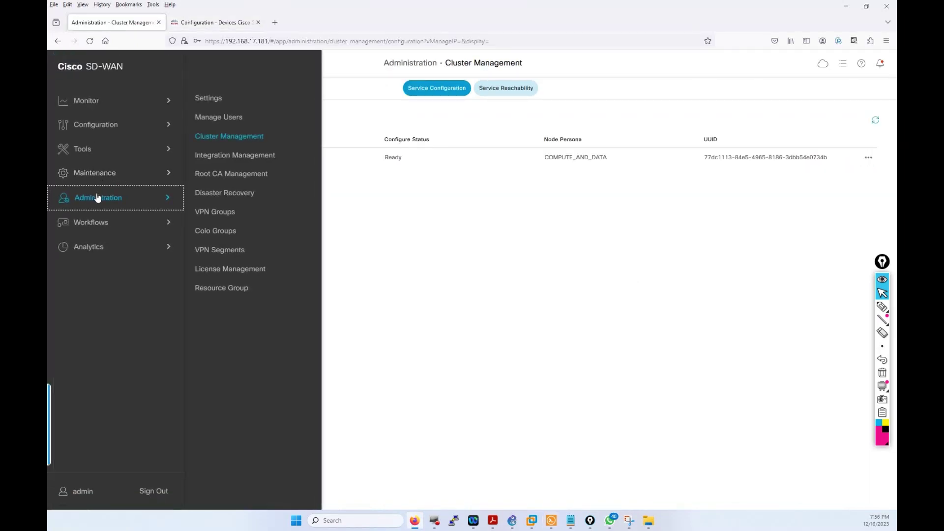
{"action": "left_click", "coordinate": [97, 196]}
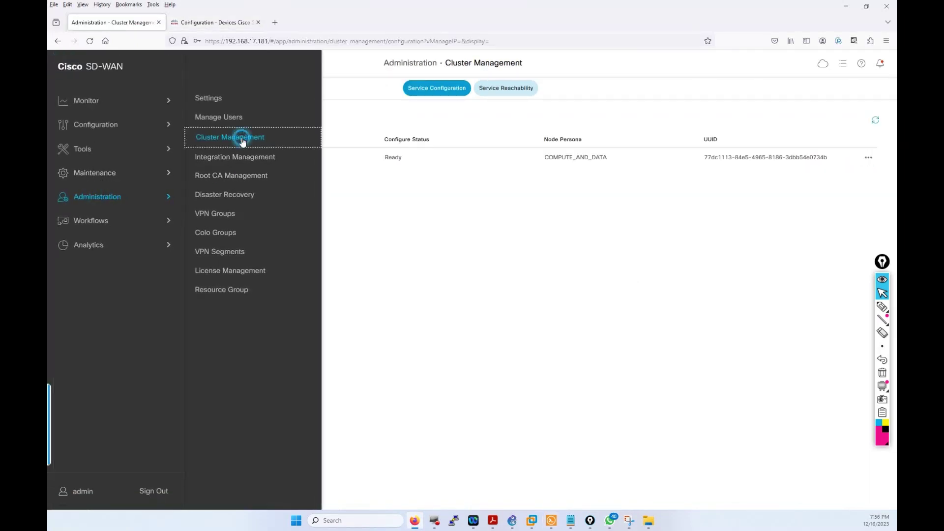
{"action": "left_click", "coordinate": [241, 139]}
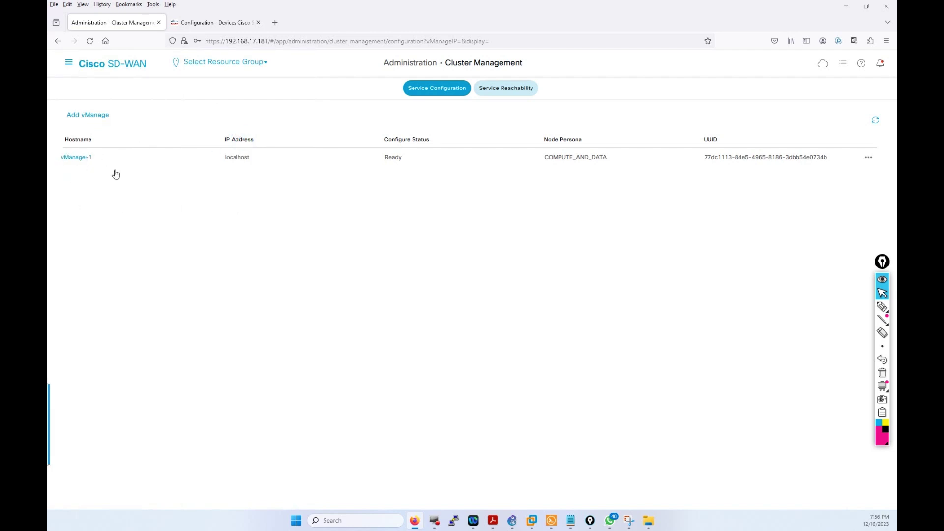
{"action": "left_click", "coordinate": [868, 161]}
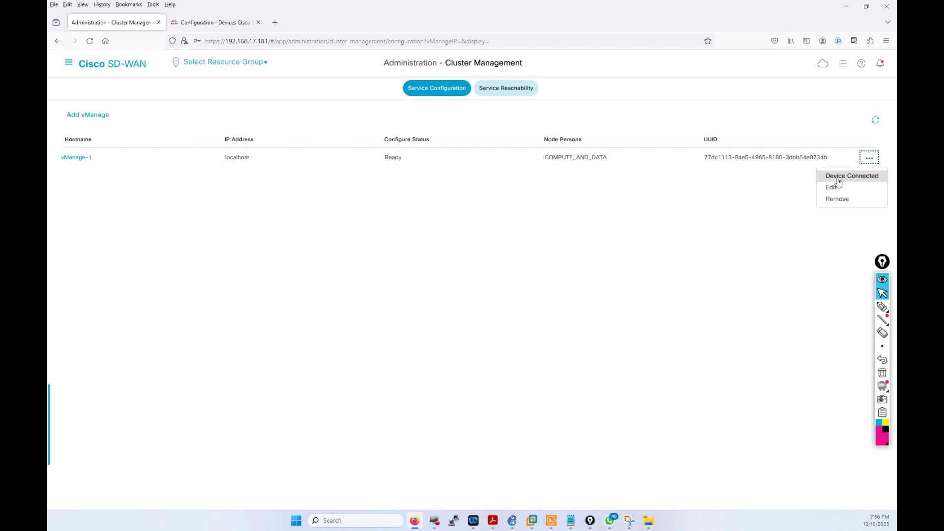
{"action": "left_click", "coordinate": [831, 188]}
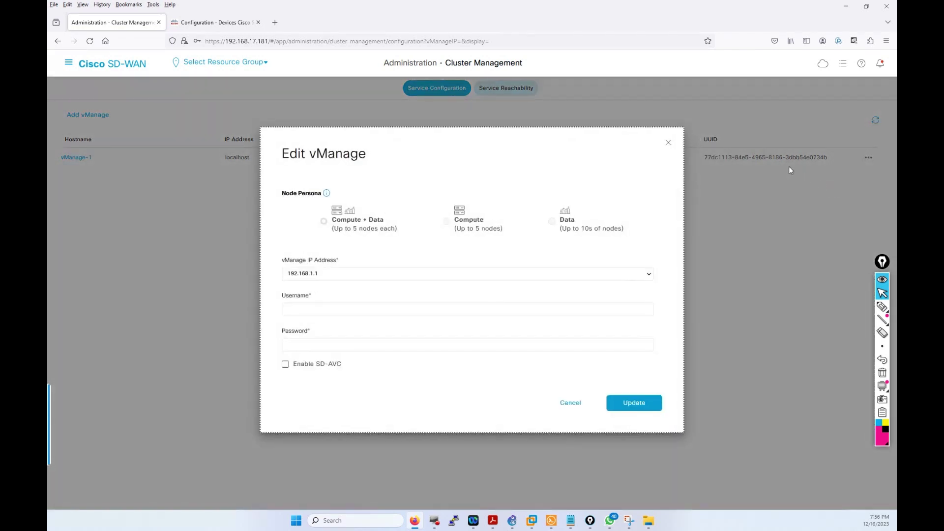
Step: Choose IP 192.168.1.1, enter admin credentials, enable SD-AVC, update, and accept the reboot
{"action": "left_click", "coordinate": [346, 273]}
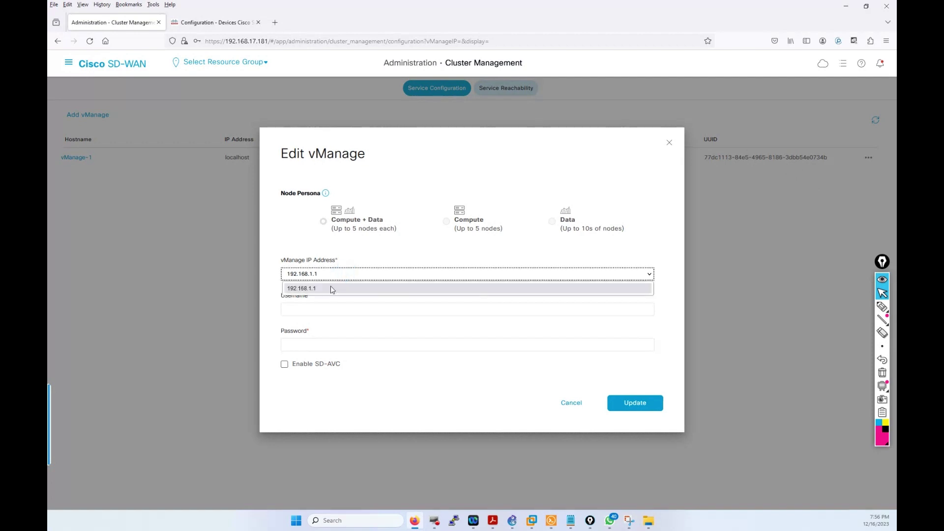
{"action": "left_click", "coordinate": [329, 289]}
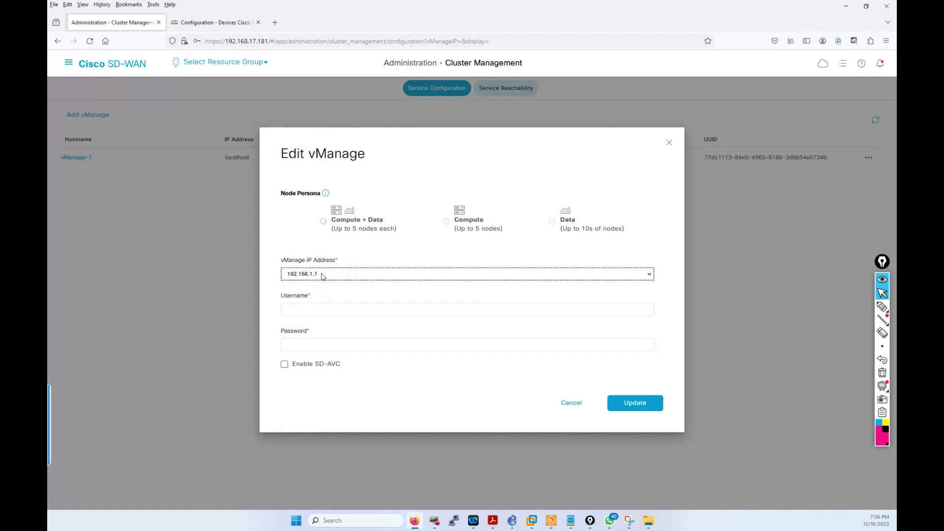
{"action": "left_click", "coordinate": [323, 313]}
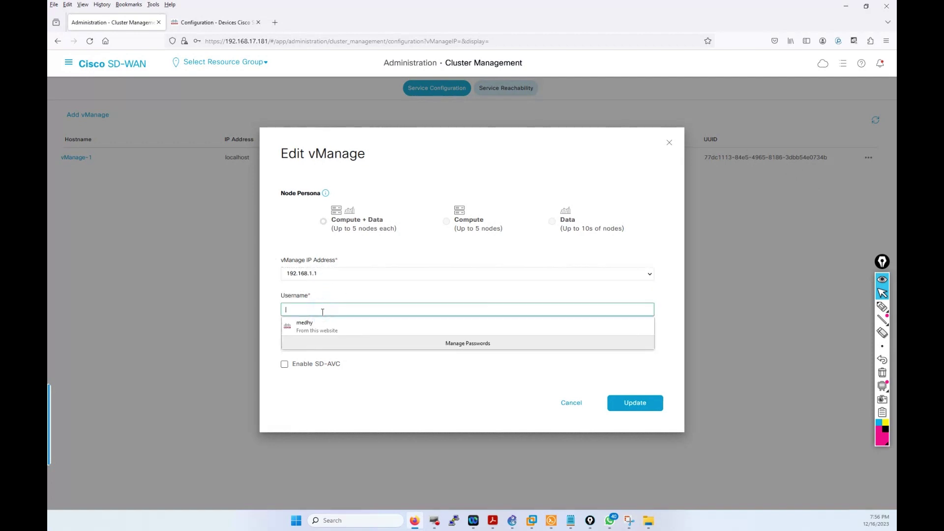
{"action": "left_click", "coordinate": [323, 309]}
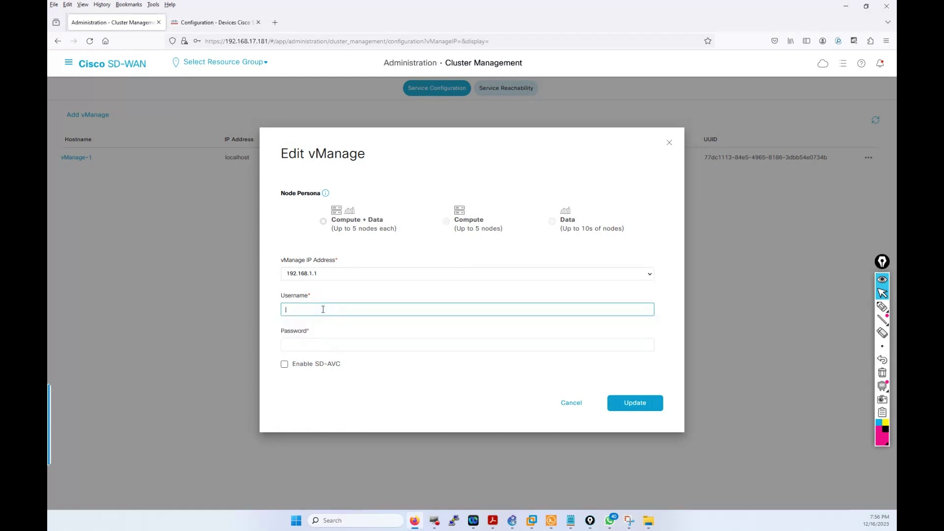
{"action": "type", "text": "admin"}
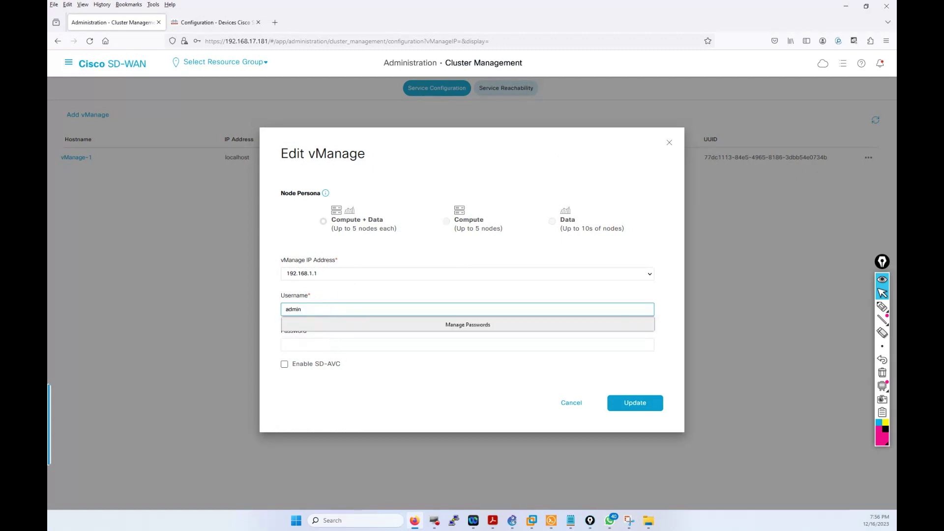
{"action": "left_click", "coordinate": [467, 344]}
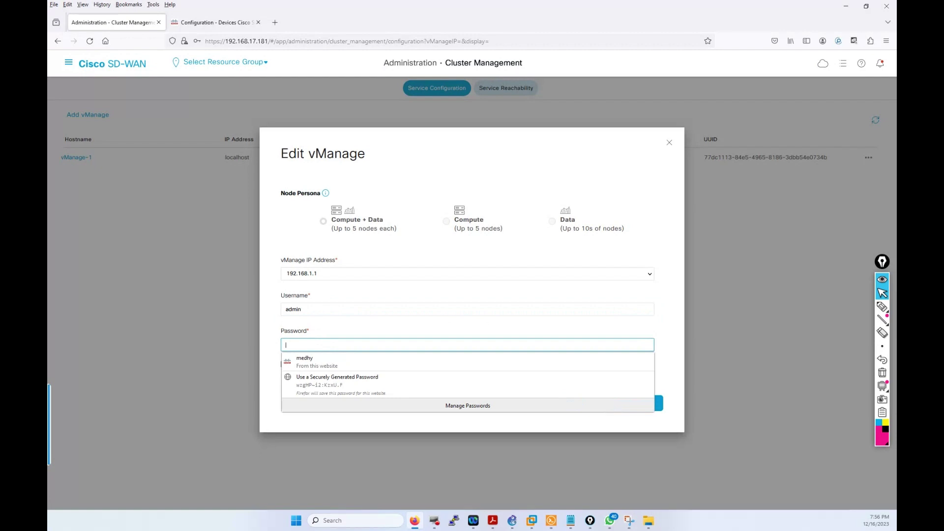
{"action": "type", "text": "a"}
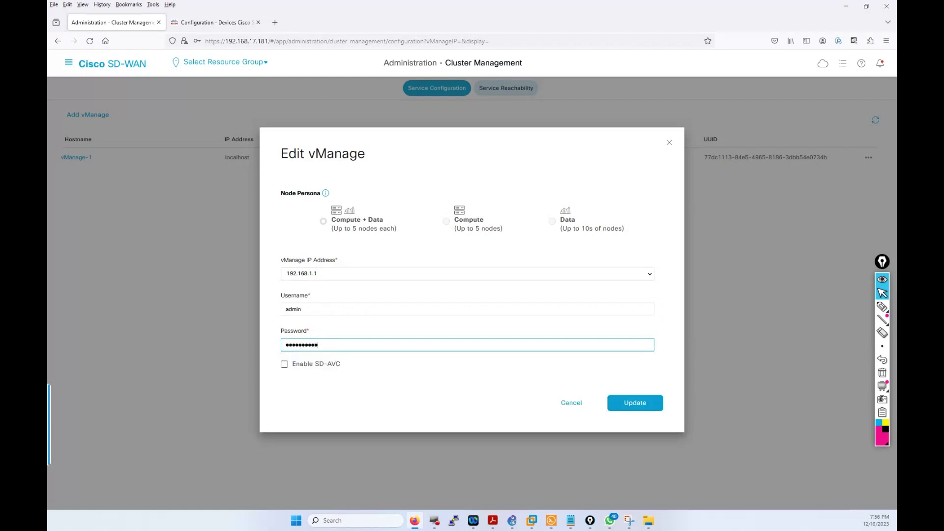
{"action": "left_click", "coordinate": [285, 364]}
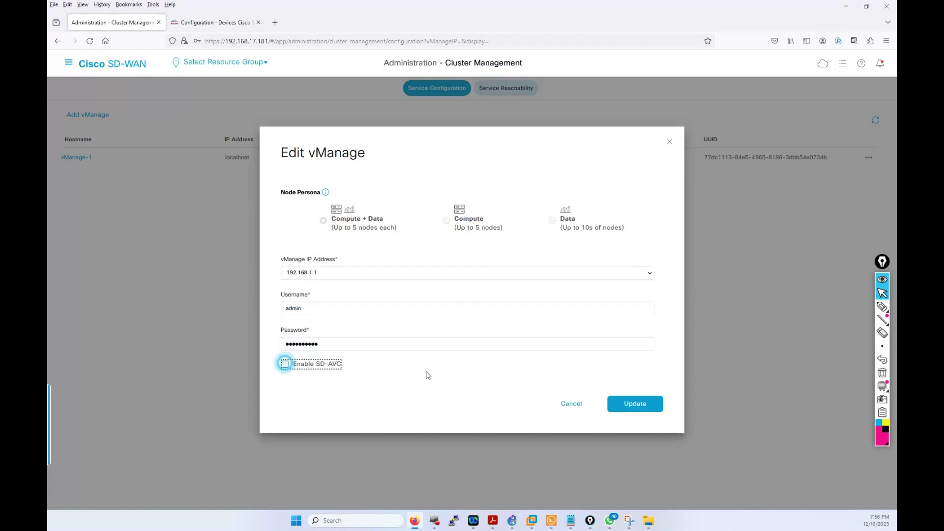
{"action": "left_click", "coordinate": [651, 408]}
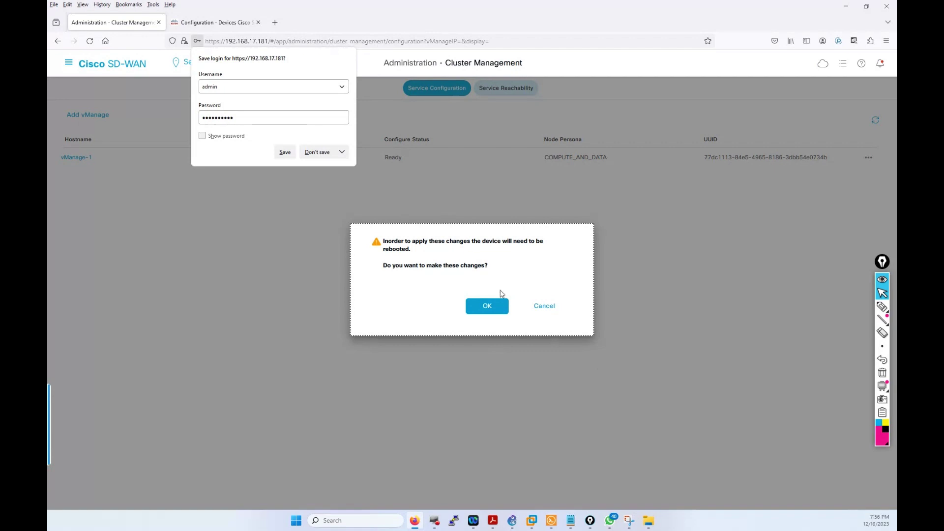
{"action": "left_click", "coordinate": [499, 306]}
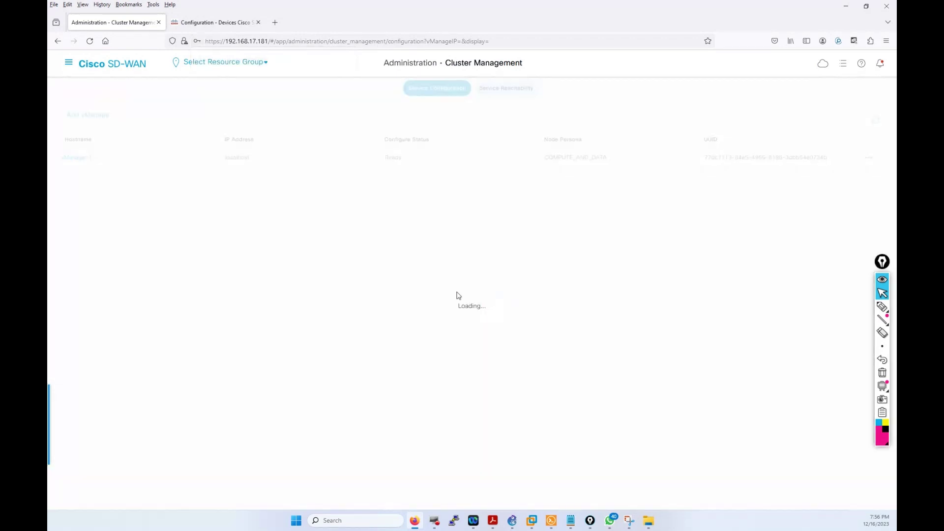
Step: On the vManage-2 tab, open Administration > Cluster Management and edit its row
{"action": "left_click", "coordinate": [209, 24]}
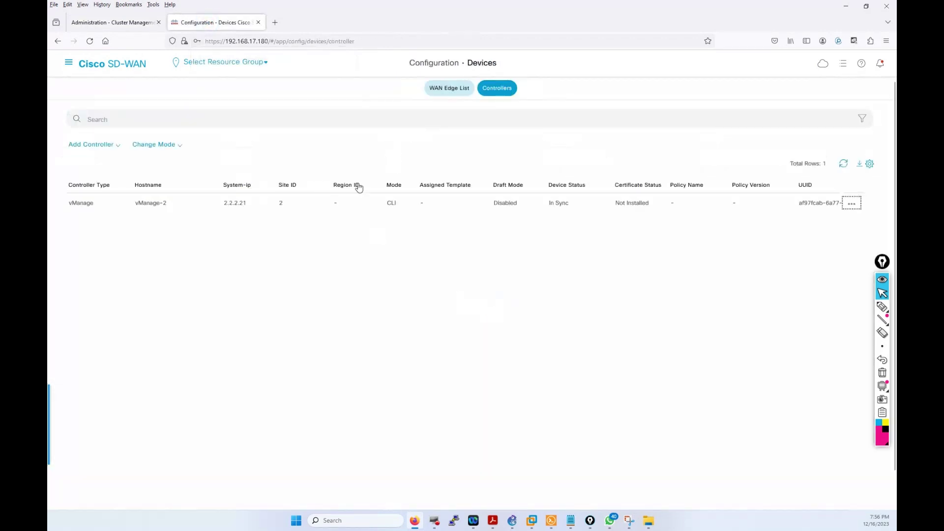
{"action": "left_click", "coordinate": [71, 65]}
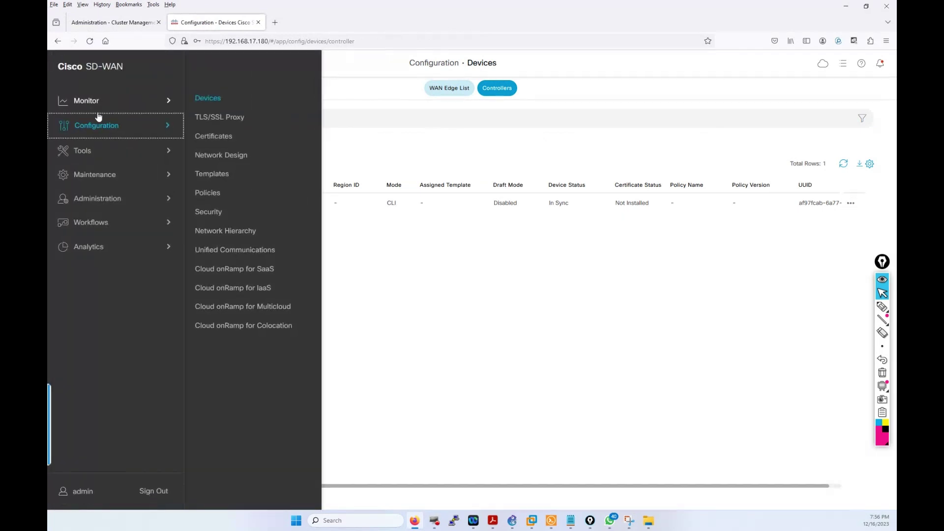
{"action": "left_click", "coordinate": [95, 197]}
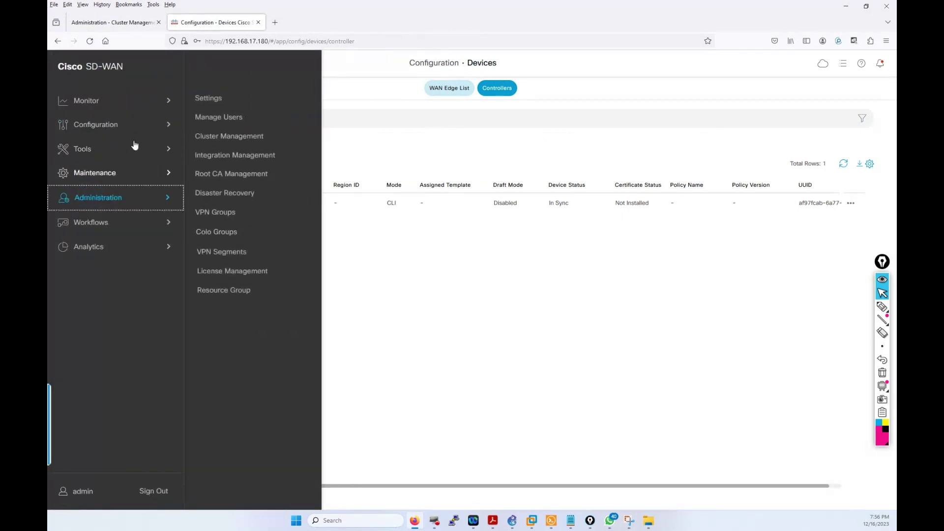
{"action": "left_click", "coordinate": [225, 137]}
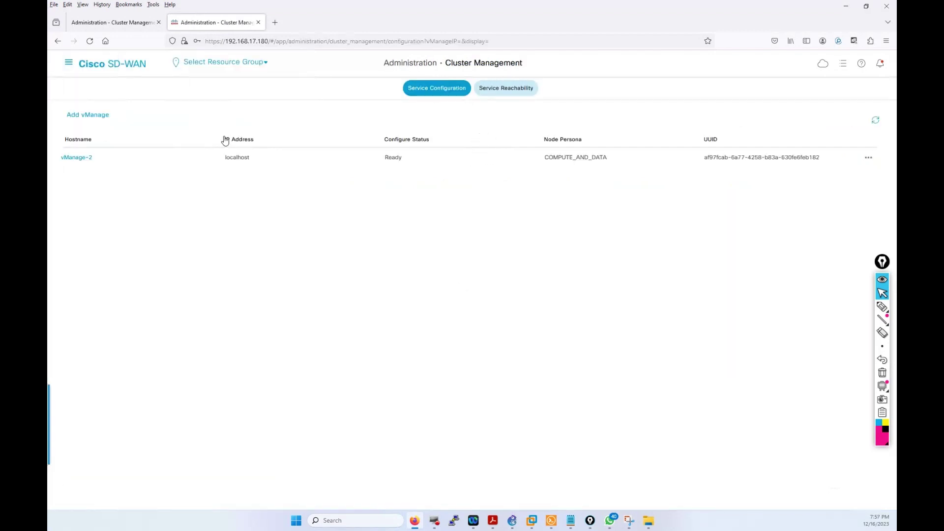
{"action": "left_click", "coordinate": [869, 160]}
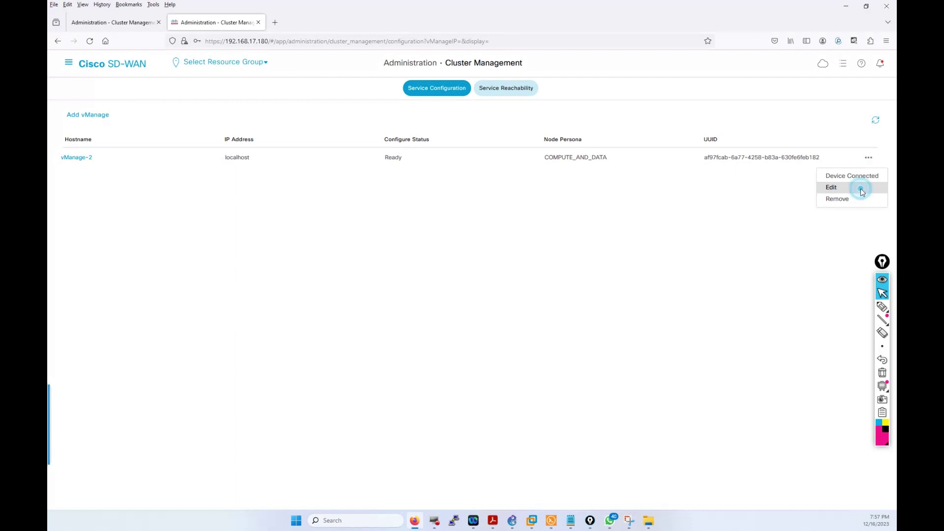
{"action": "left_click", "coordinate": [861, 192]}
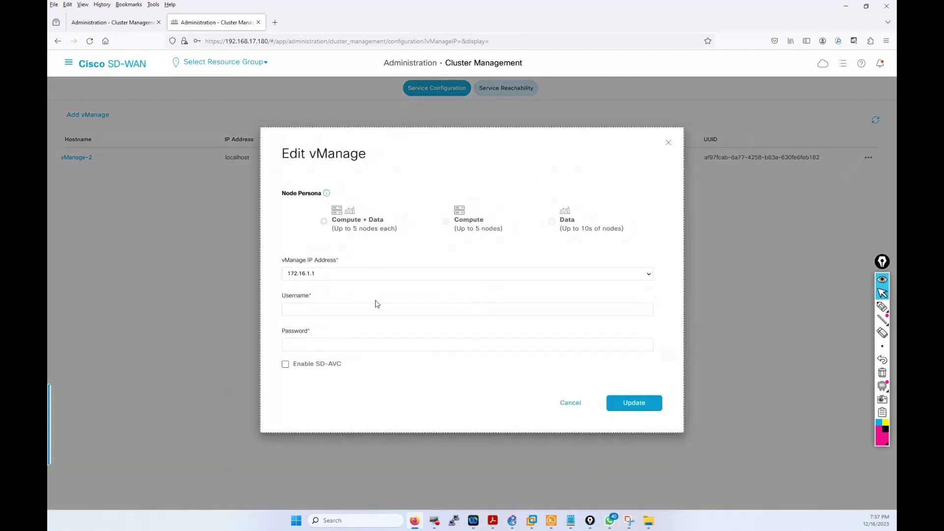
Step: Fill in the login credentials, enable SD-AVC, update, and accept the reboot
{"action": "left_click", "coordinate": [348, 312]}
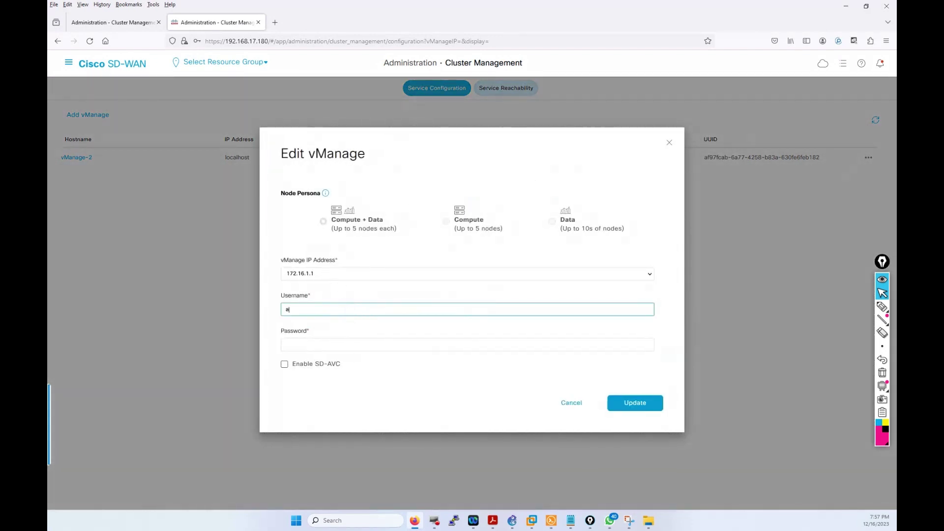
{"action": "left_click", "coordinate": [295, 345]}
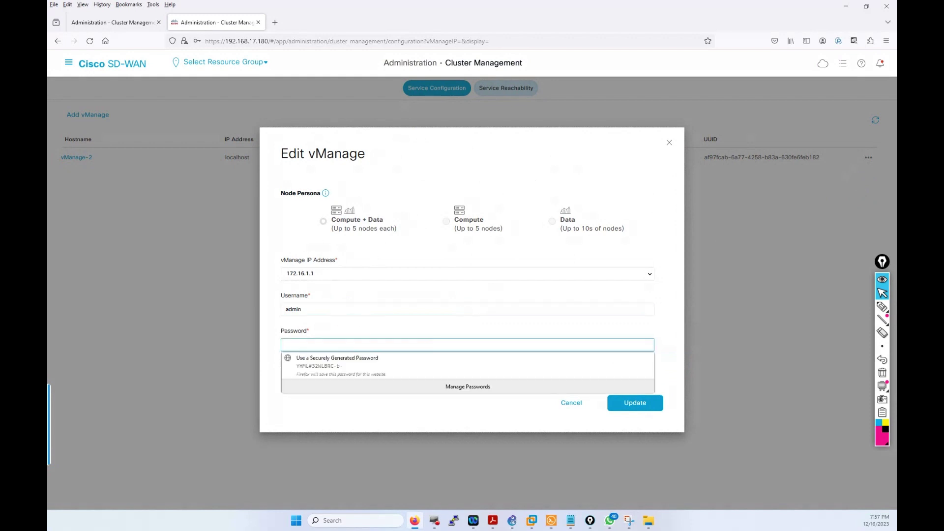
{"action": "type", "text": "a"}
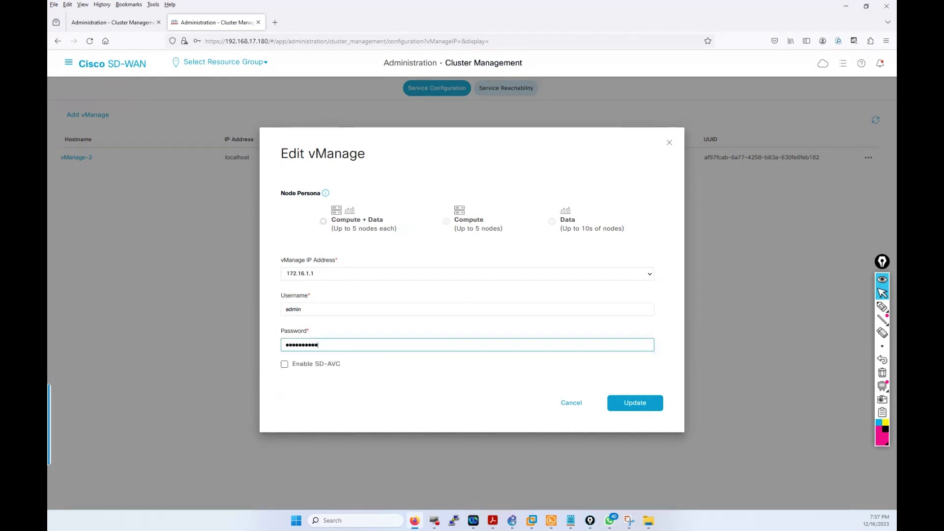
{"action": "left_click", "coordinate": [285, 364]}
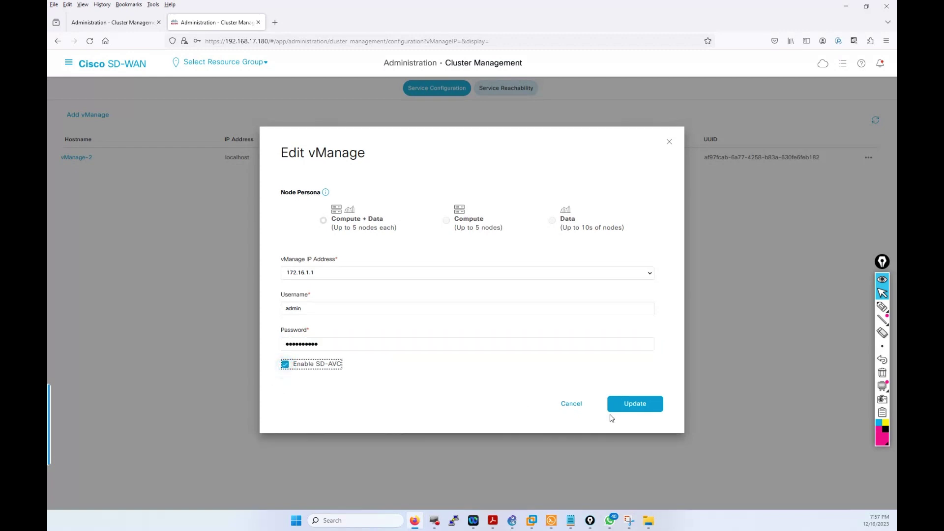
{"action": "left_click", "coordinate": [619, 407]}
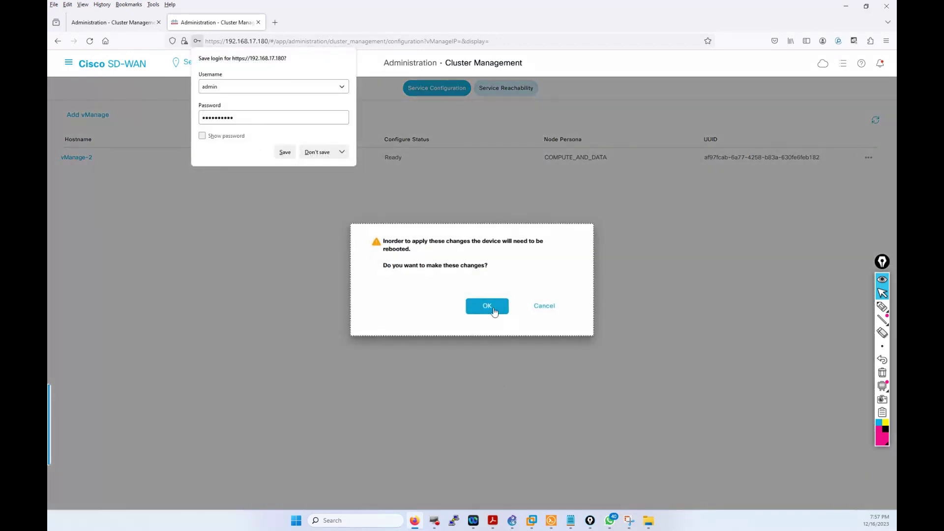
{"action": "left_click", "coordinate": [494, 312]}
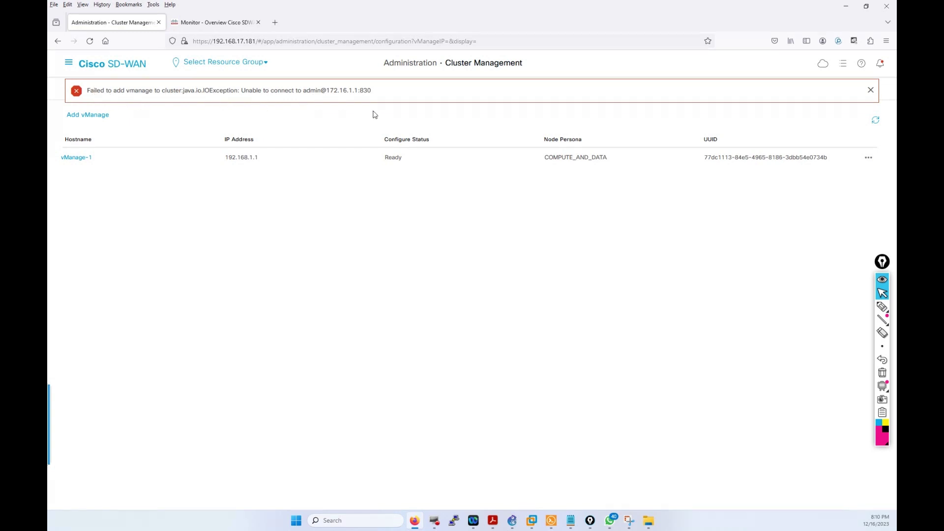
Step: On vManage-2, reopen Cluster Management and edit the vManage-2 row again
{"action": "left_click", "coordinate": [209, 22]}
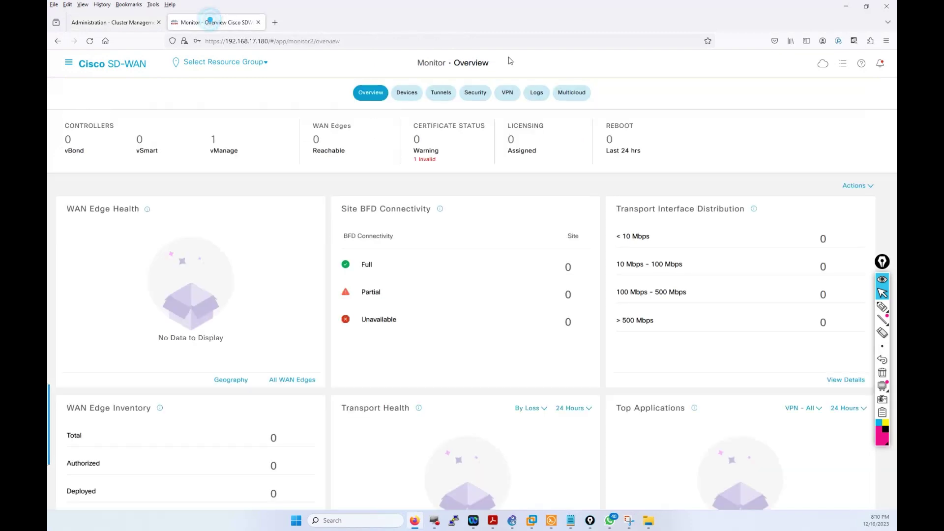
{"action": "left_click", "coordinate": [68, 61]}
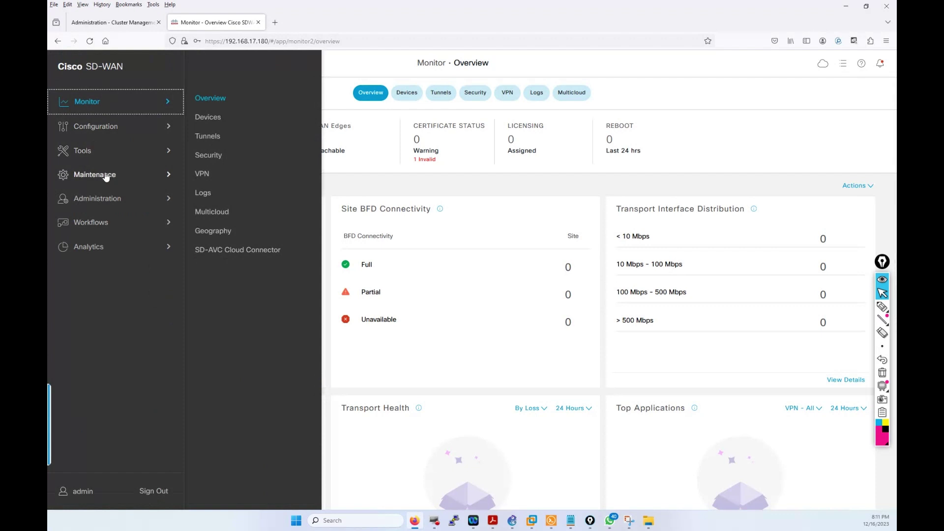
{"action": "left_click", "coordinate": [105, 206]}
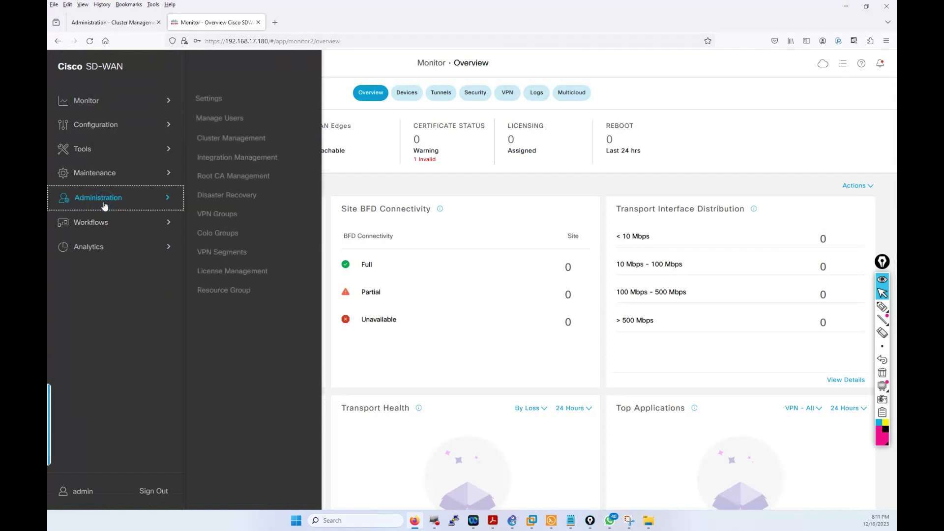
{"action": "left_click", "coordinate": [229, 137]}
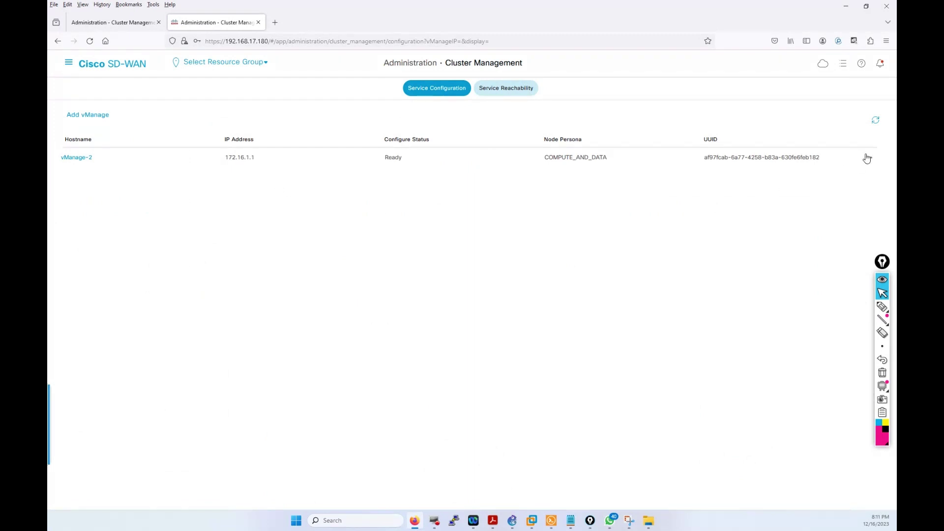
{"action": "left_click", "coordinate": [868, 158]}
{"action": "left_click", "coordinate": [849, 184]}
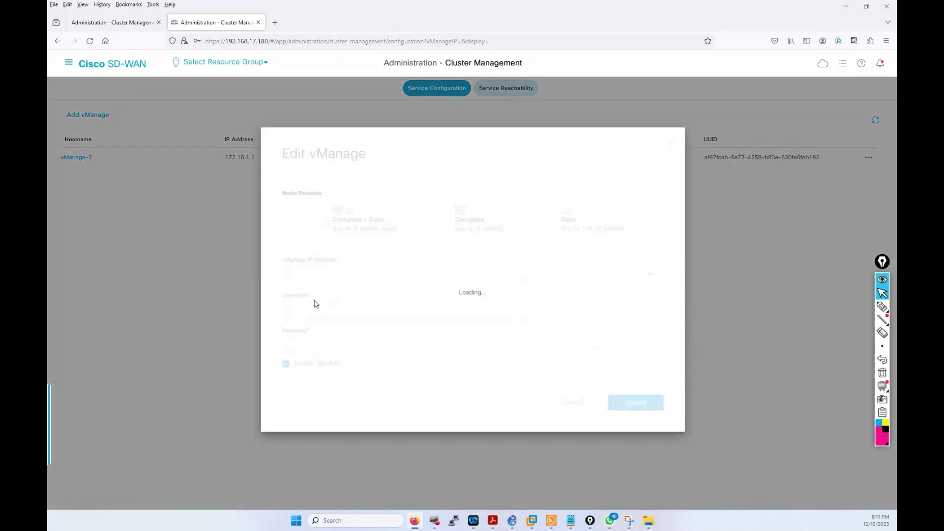
Step: Enter a different username and password, update with SD-AVC on, and accept the reboot
{"action": "left_click", "coordinate": [326, 314]}
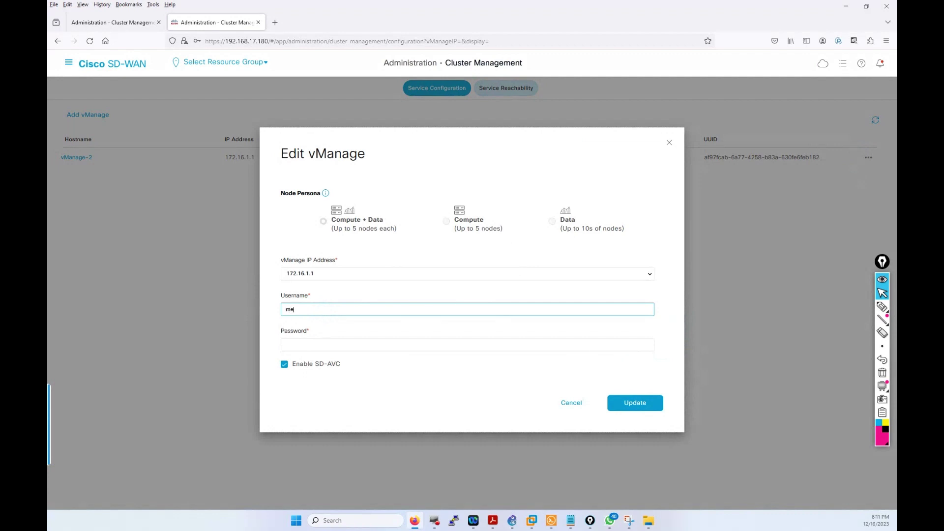
{"action": "left_click", "coordinate": [324, 344]}
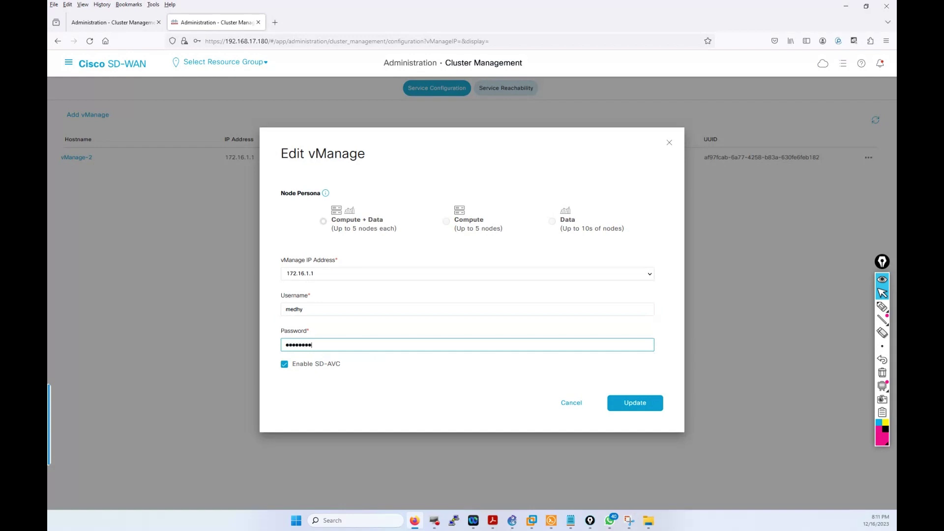
{"action": "left_click", "coordinate": [635, 403]}
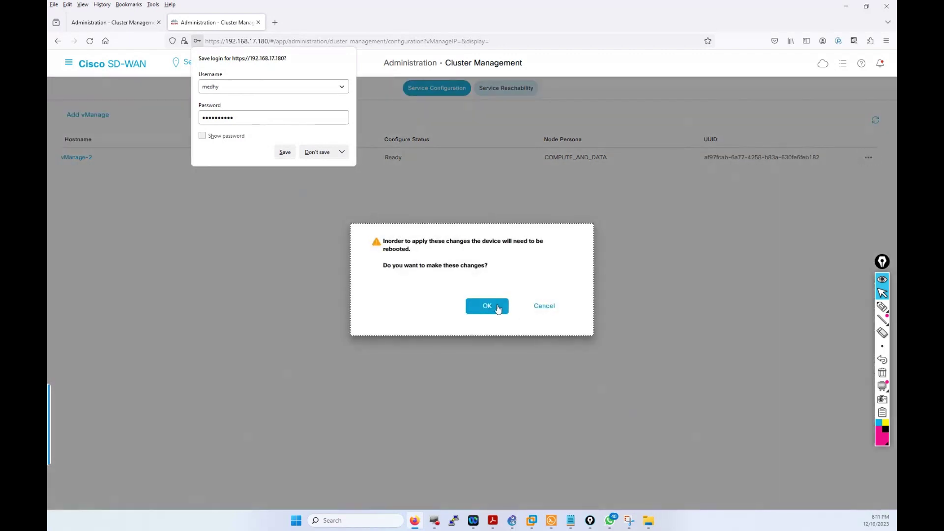
{"action": "left_click", "coordinate": [498, 308]}
{"action": "left_click", "coordinate": [543, 309]}
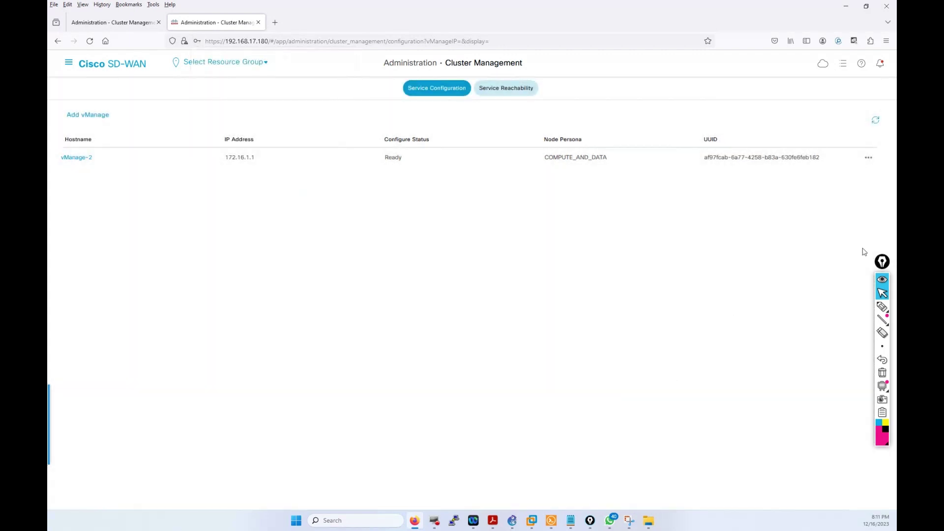
Step: Resubmit vManage-2's cluster node settings with its login credentials and confirm the reboot
{"action": "left_click", "coordinate": [866, 160]}
{"action": "left_click", "coordinate": [834, 185]}
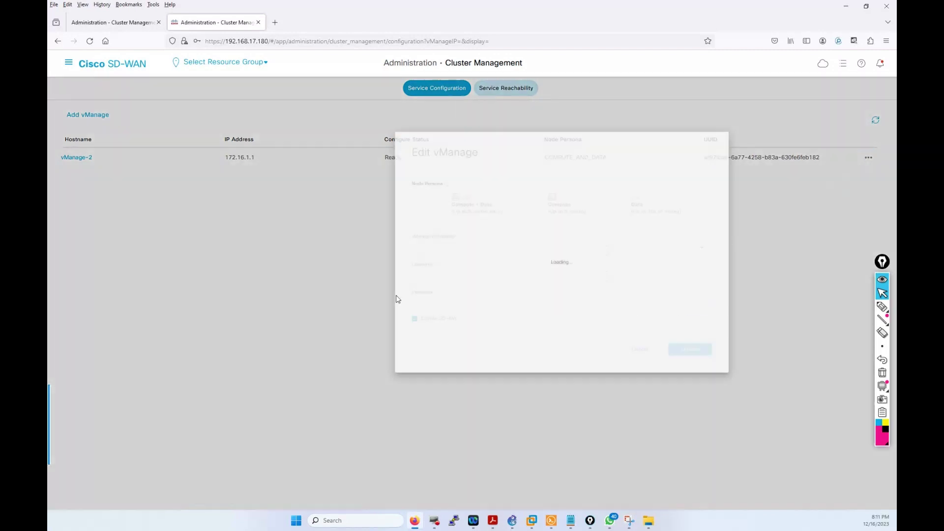
{"action": "left_click", "coordinate": [320, 314]}
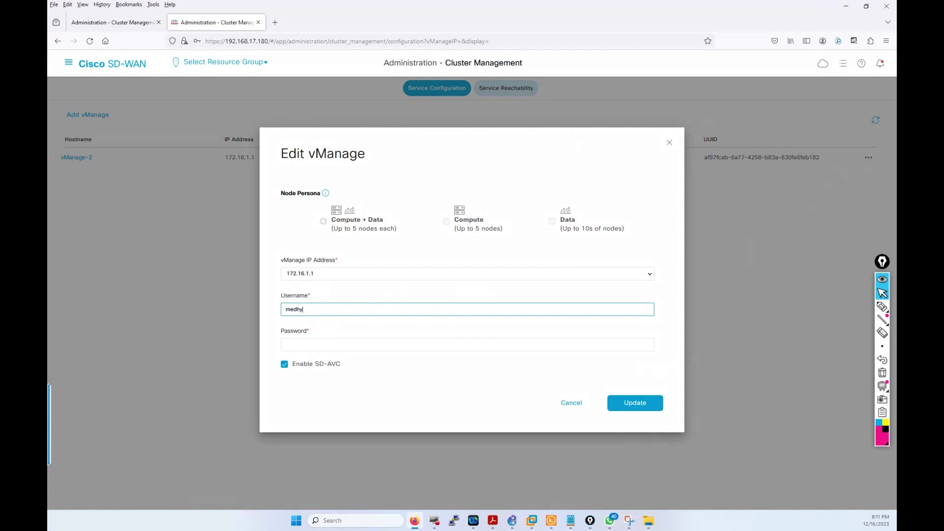
{"action": "left_click", "coordinate": [320, 345]}
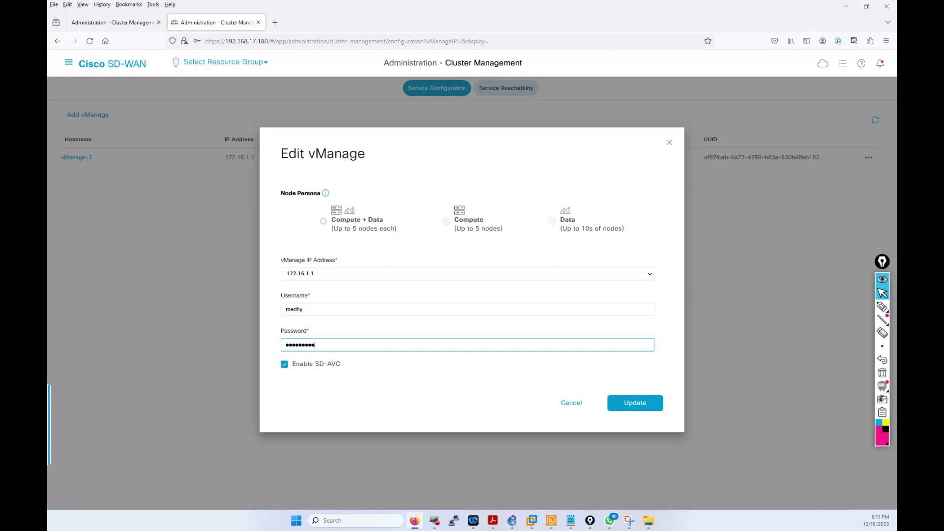
{"action": "left_click", "coordinate": [650, 403]}
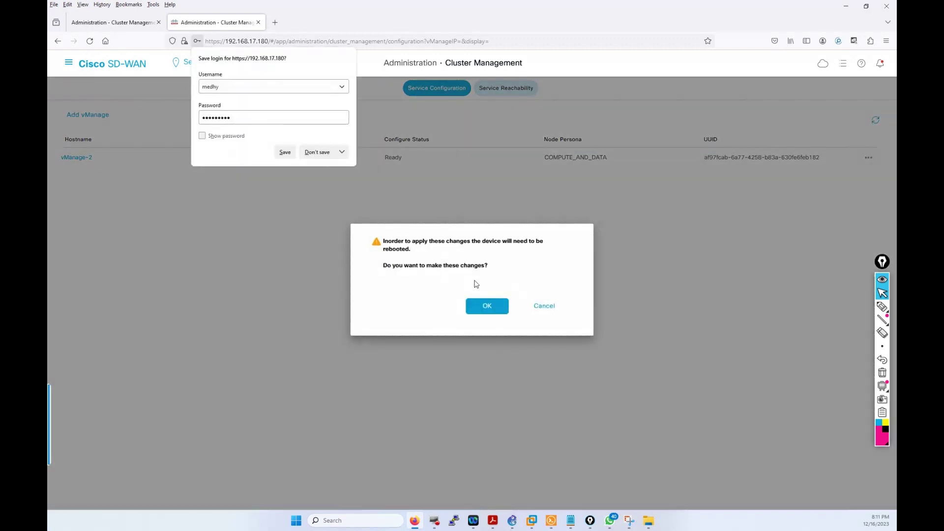
{"action": "left_click", "coordinate": [487, 306]}
Step: Update vManage-1's cluster entry with the saved username and a new password, confirming the reboot
{"action": "left_click", "coordinate": [120, 23]}
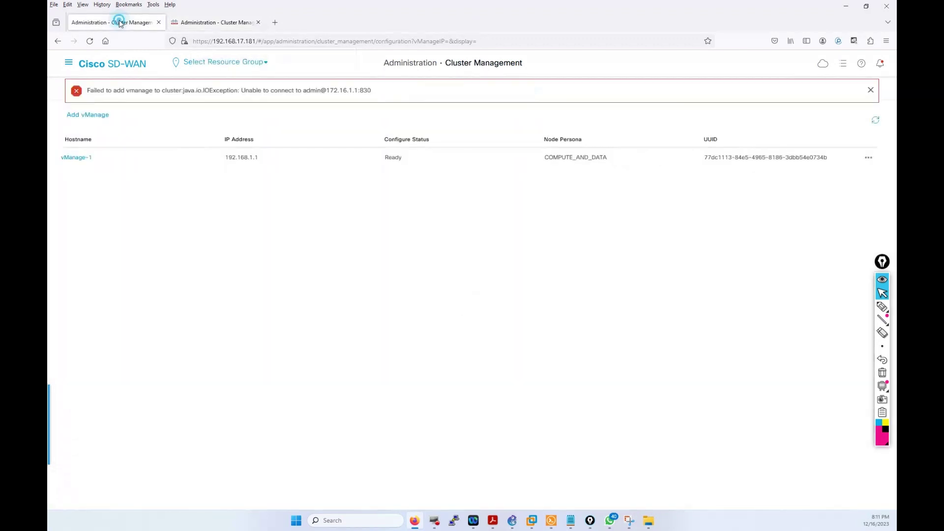
{"action": "left_click", "coordinate": [869, 158]}
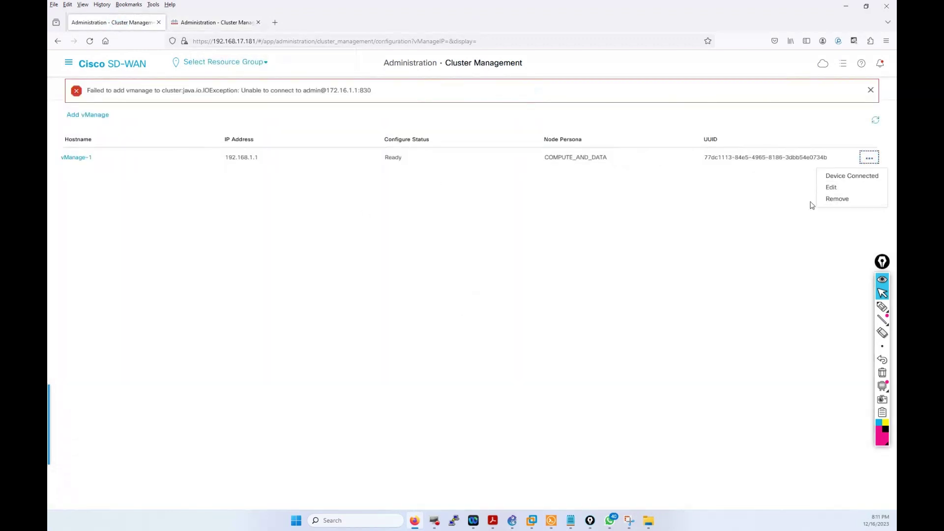
{"action": "left_click", "coordinate": [832, 187]}
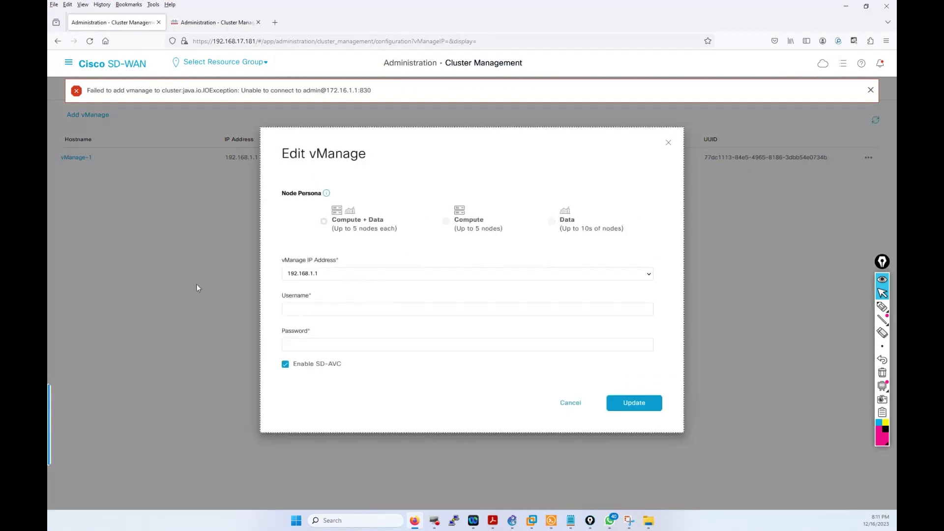
{"action": "left_click", "coordinate": [386, 306]}
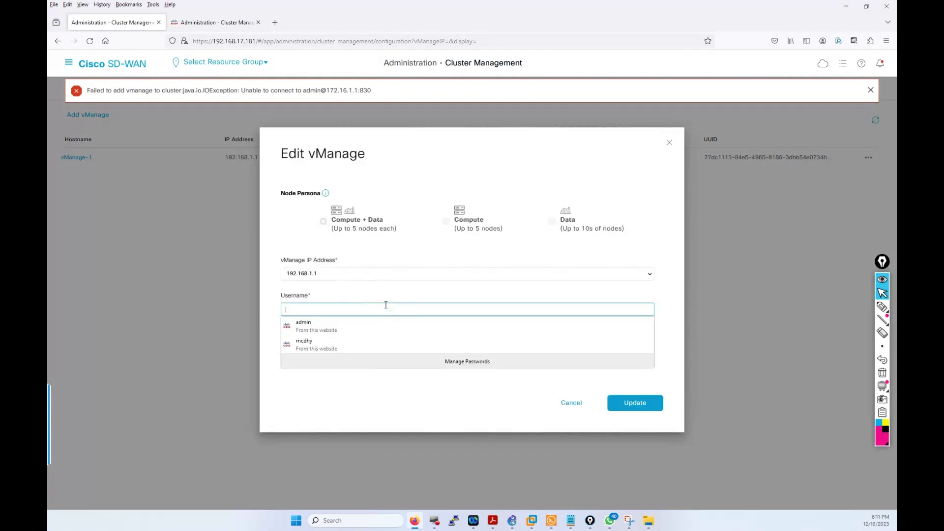
{"action": "type", "text": "medhy"}
{"action": "key", "text": "Tab"}
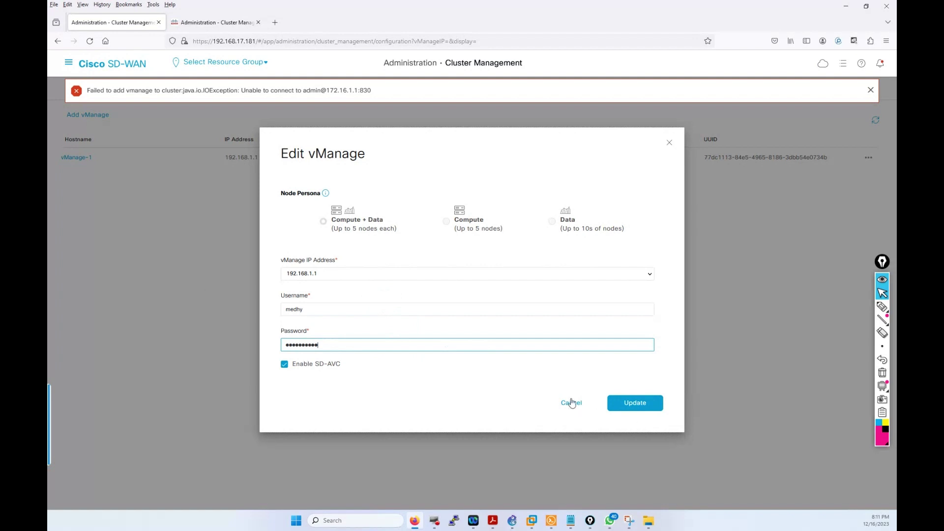
{"action": "left_click_drag", "start_coordinate": [338, 347], "coordinate": [260, 347]}
{"action": "type", "text": "a"}
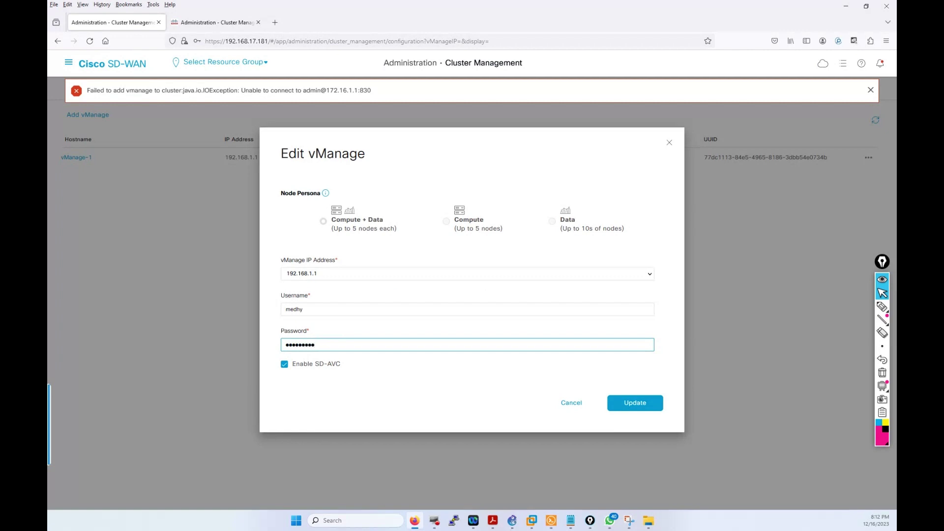
{"action": "left_click", "coordinate": [634, 411]}
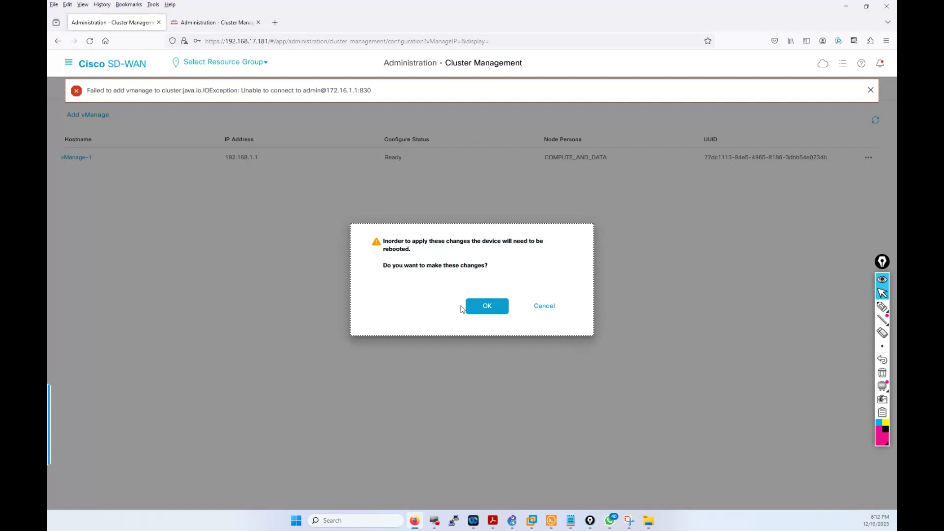
{"action": "left_click", "coordinate": [479, 306]}
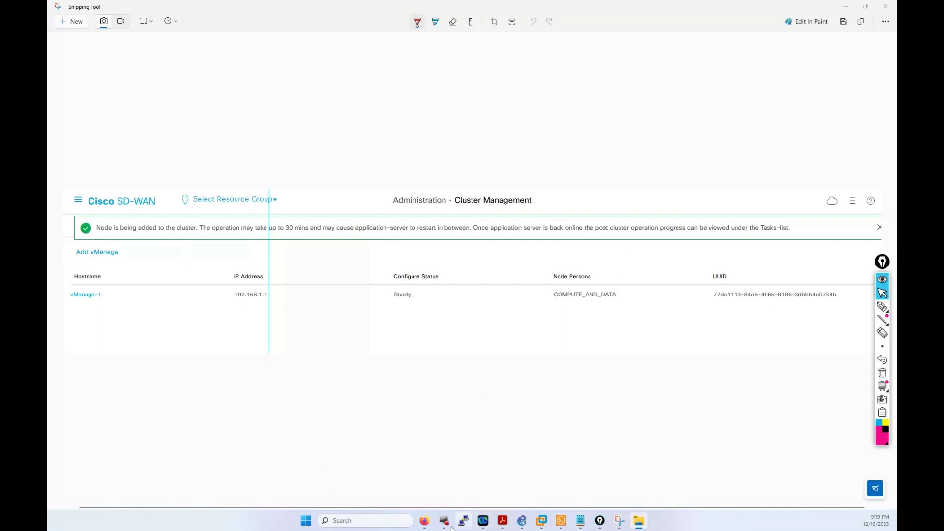
Step: Bring the vManage-1 Solar-PuTTY session to the front from the taskbar
{"action": "left_click", "coordinate": [561, 522]}
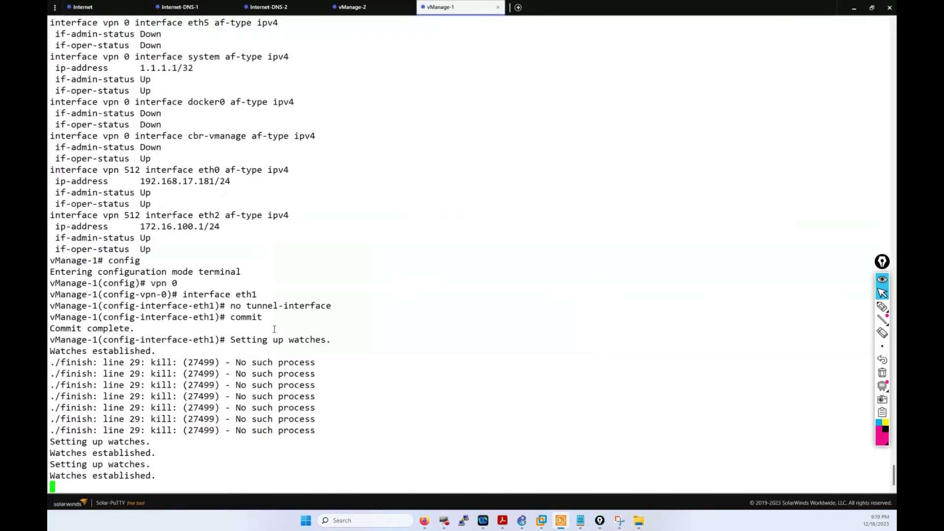
Step: Review the earlier eth1 tunnel-interface removal and commit lines on vManage-1
{"action": "left_click_drag", "start_coordinate": [274, 329], "coordinate": [50, 279]}
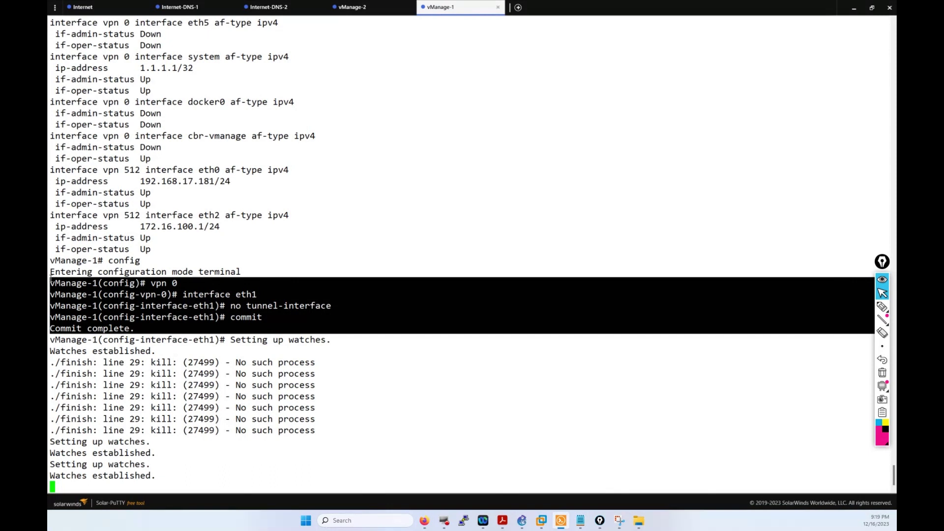
{"action": "left_click", "coordinate": [258, 328]}
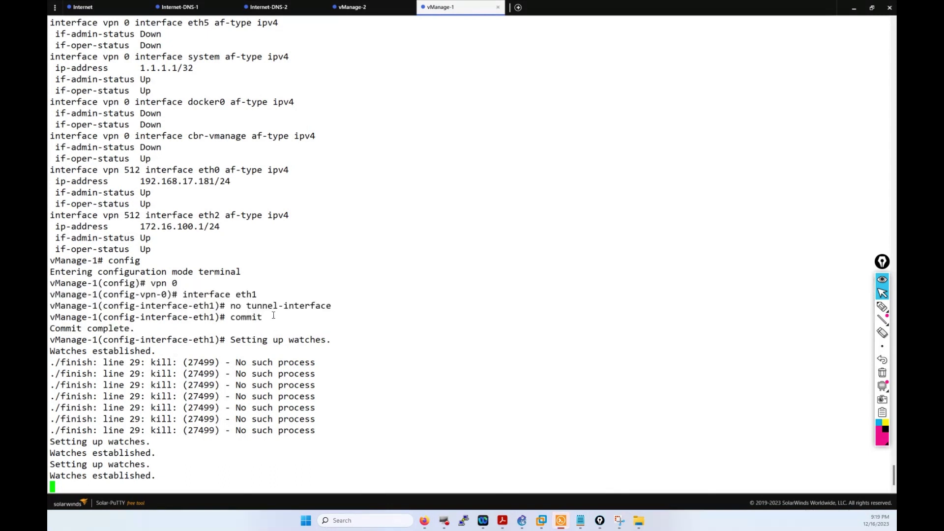
{"action": "left_click_drag", "start_coordinate": [273, 316], "coordinate": [148, 297]}
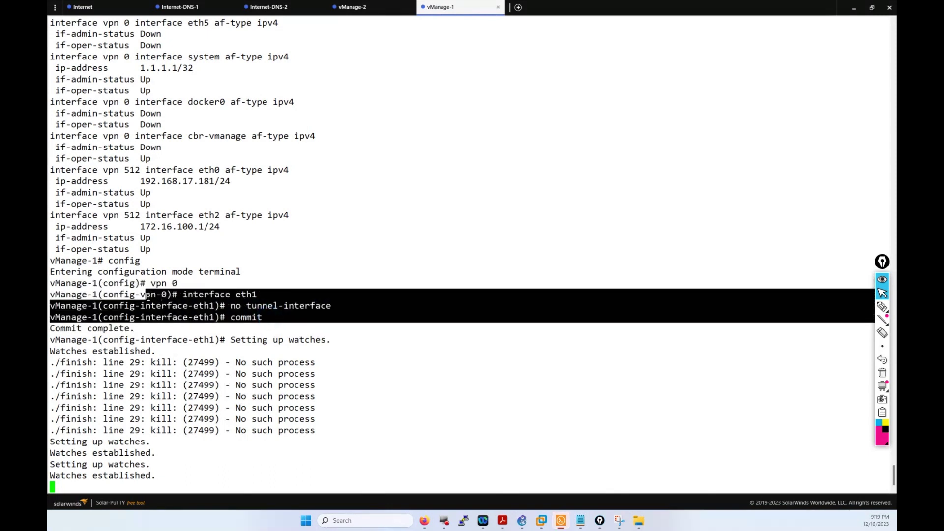
{"action": "left_click", "coordinate": [148, 298]}
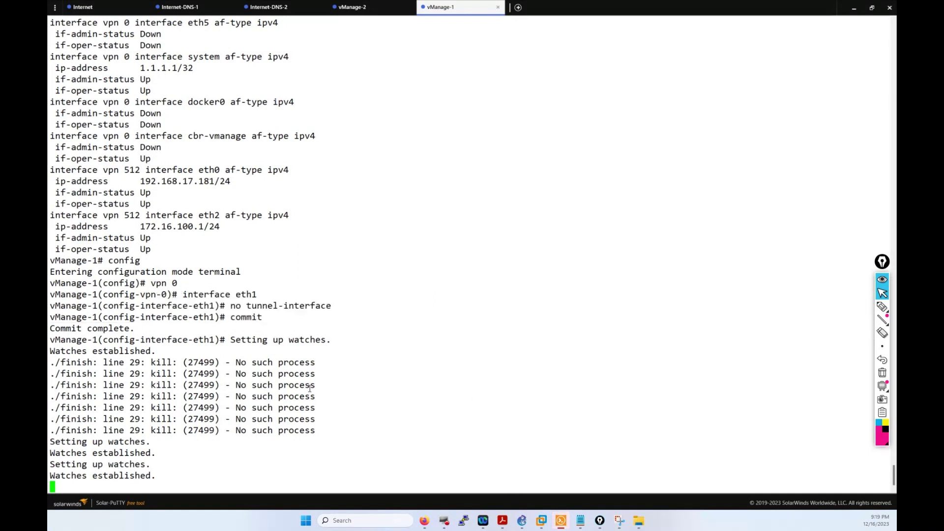
Step: Run 'show interface description' on vManage-1, confirm eth1 at 192.168.1.1/24, then go to vManage-2
{"action": "type", "text": "q"}
{"action": "key", "text": "Return"}
{"action": "type", "text": "show interface desc"}
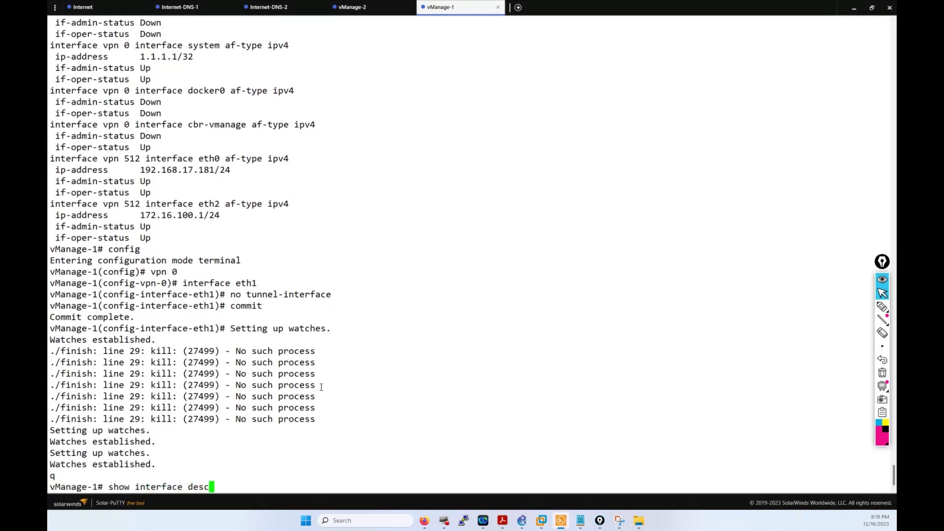
{"action": "key", "text": "Tab"}
{"action": "key", "text": "Return"}
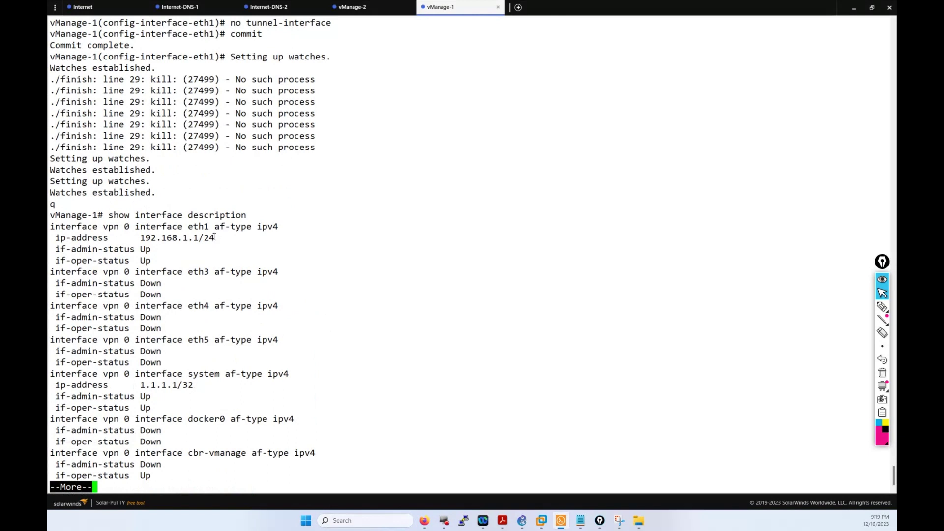
{"action": "left_click_drag", "start_coordinate": [215, 238], "coordinate": [136, 226]}
{"action": "left_click", "coordinate": [142, 240]}
{"action": "left_click_drag", "start_coordinate": [215, 238], "coordinate": [139, 238]}
{"action": "left_click", "coordinate": [279, 71]}
{"action": "left_click", "coordinate": [354, 8]}
{"action": "left_click", "coordinate": [525, 309]}
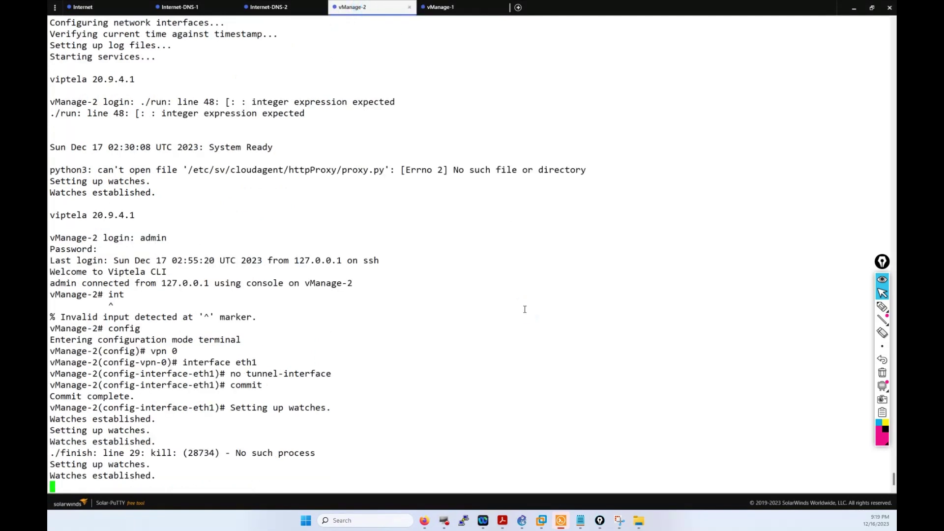
Step: Run 'show interface description' on vManage-2 and check eth1's address 172.16.1.1/24
{"action": "key", "text": "Return"}
{"action": "type", "text": "sjh"}
{"action": "key", "text": "Return"}
{"action": "type", "text": "sjh"}
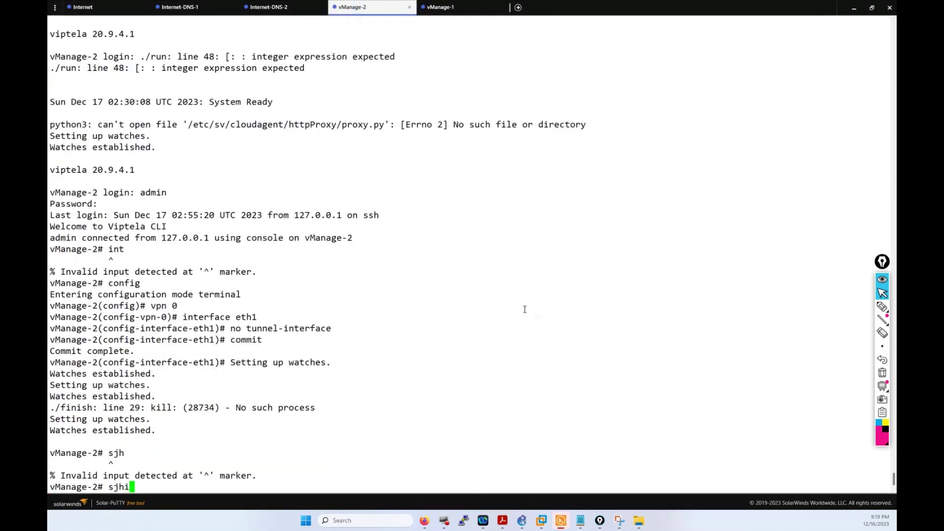
{"action": "key", "text": "BackSpace"}
{"action": "key", "text": "BackSpace"}
{"action": "type", "text": "how interface description"}
{"action": "key", "text": "Return"}
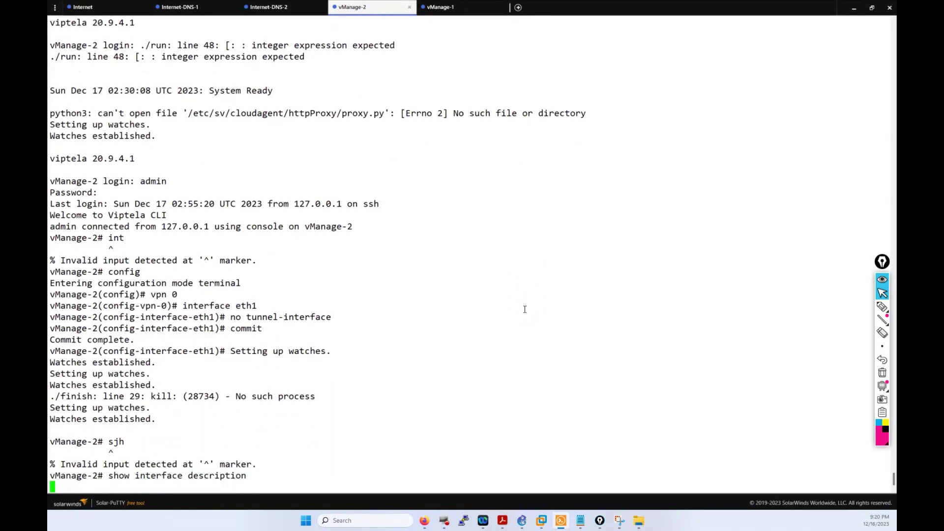
{"action": "left_click_drag", "start_coordinate": [212, 235], "coordinate": [141, 228]}
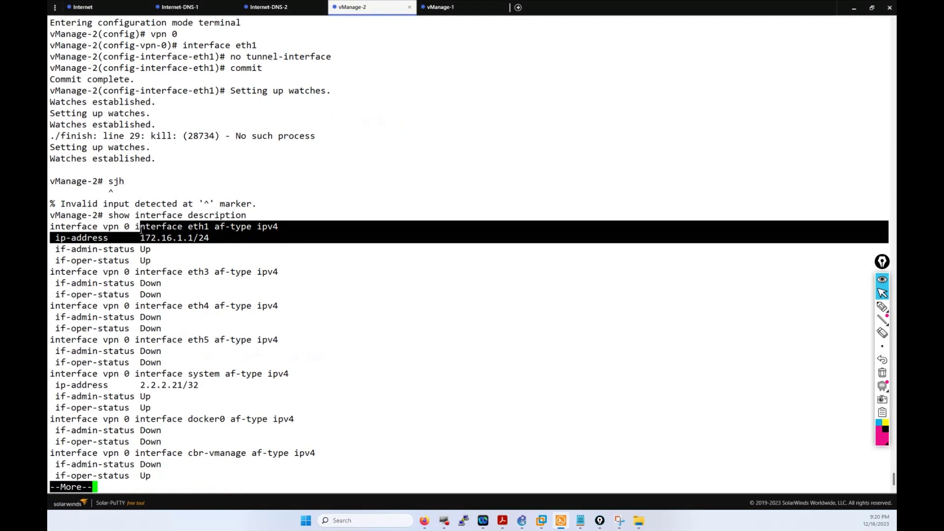
{"action": "left_click", "coordinate": [145, 226]}
{"action": "left_click_drag", "start_coordinate": [212, 238], "coordinate": [141, 238]}
{"action": "left_click", "coordinate": [271, 58]}
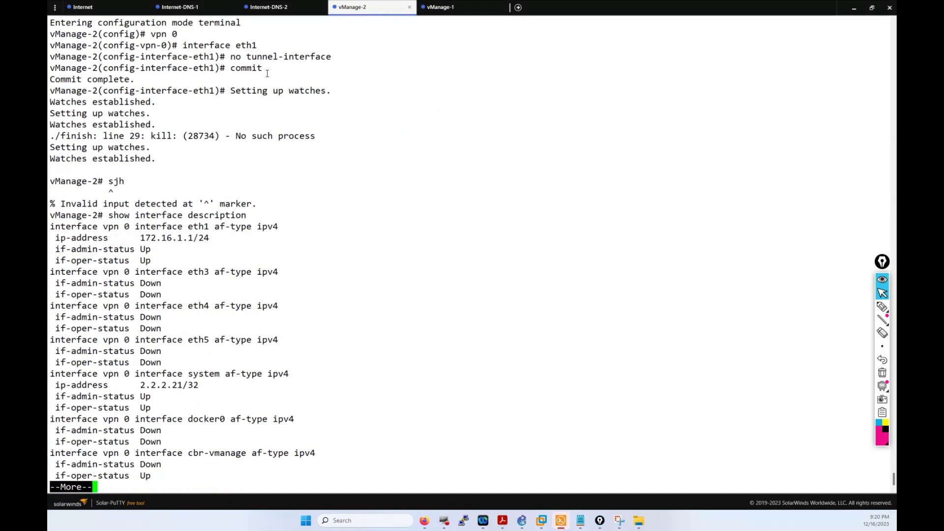
Step: Review the earlier eth1 tunnel-interface removal and commit lines against eth1's address
{"action": "left_click_drag", "start_coordinate": [268, 74], "coordinate": [192, 48]}
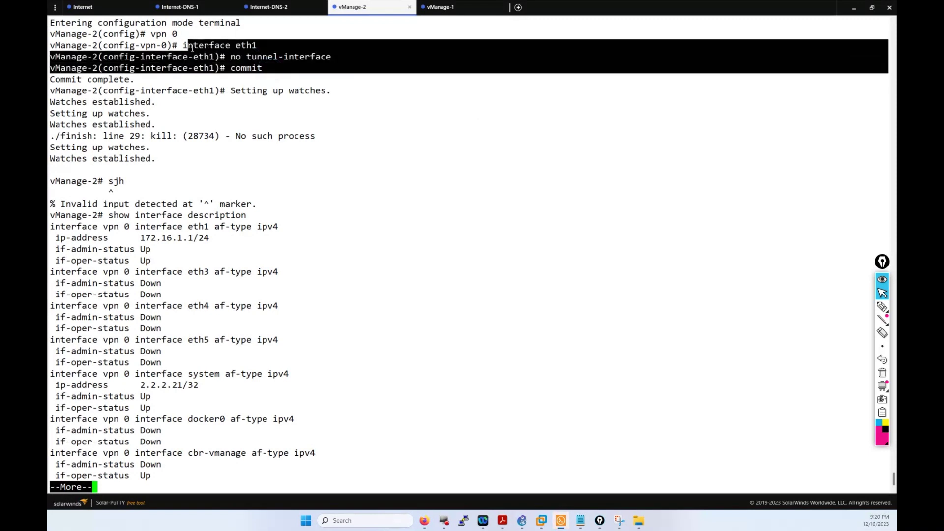
{"action": "left_click_drag", "start_coordinate": [224, 230], "coordinate": [188, 227]}
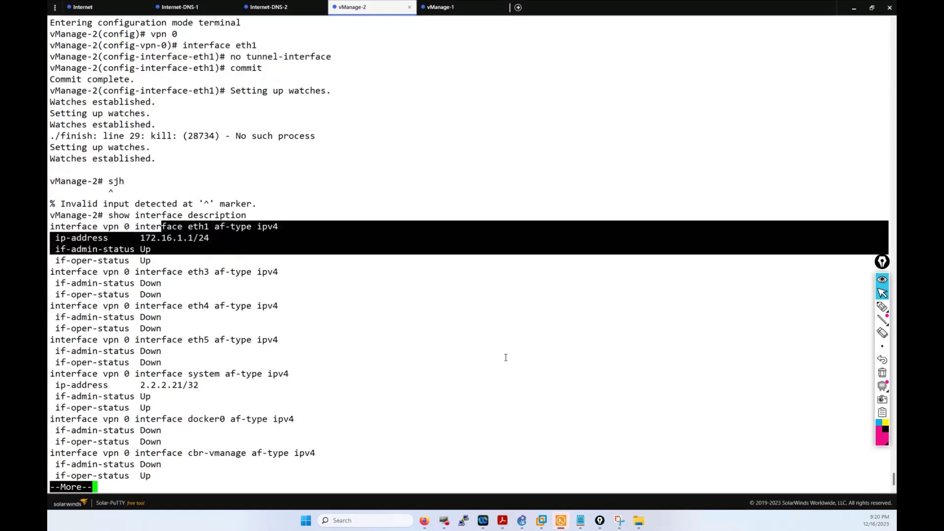
{"action": "left_click", "coordinate": [483, 444]}
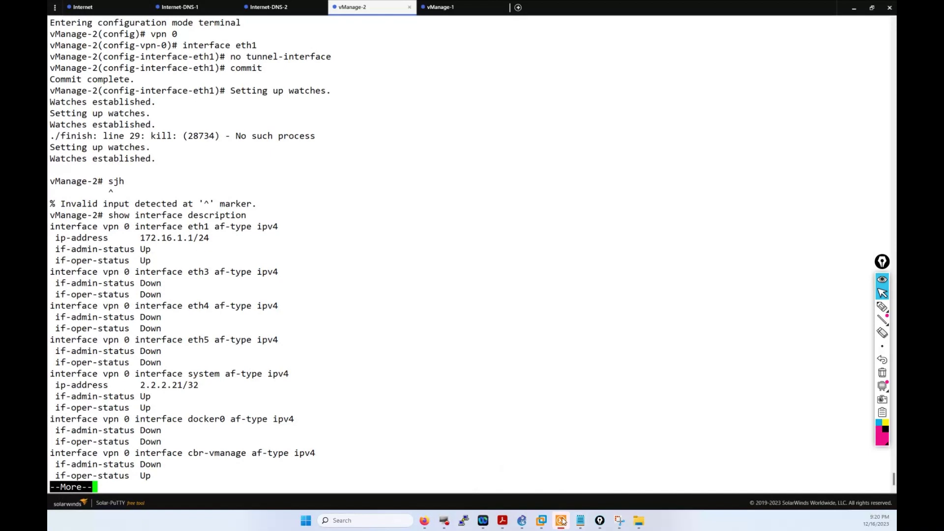
{"action": "mouse_move", "coordinate": [564, 522]}
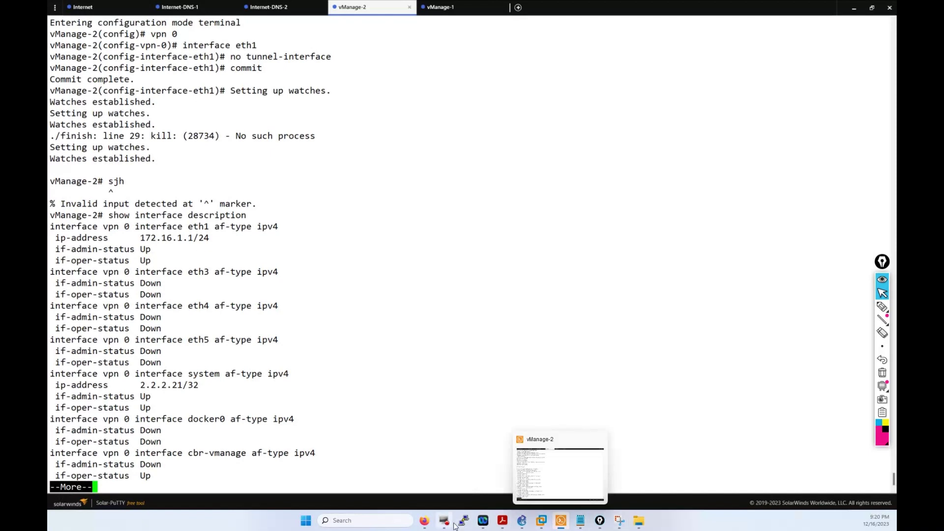
{"action": "mouse_move", "coordinate": [455, 526]}
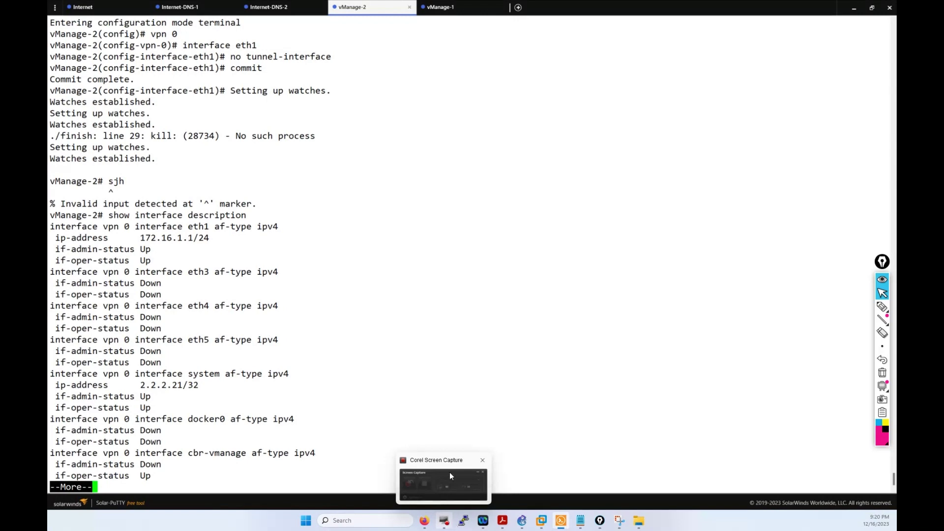
Step: Log back into the .180 SD-WAN Manager with the saved admin username and password
{"action": "left_click", "coordinate": [424, 521]}
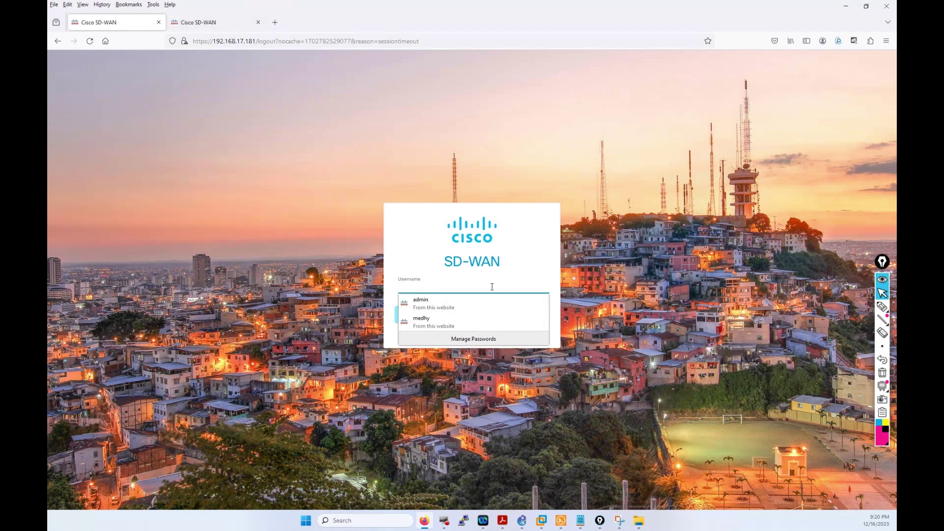
{"action": "left_click", "coordinate": [455, 283]}
{"action": "type", "text": "admin"}
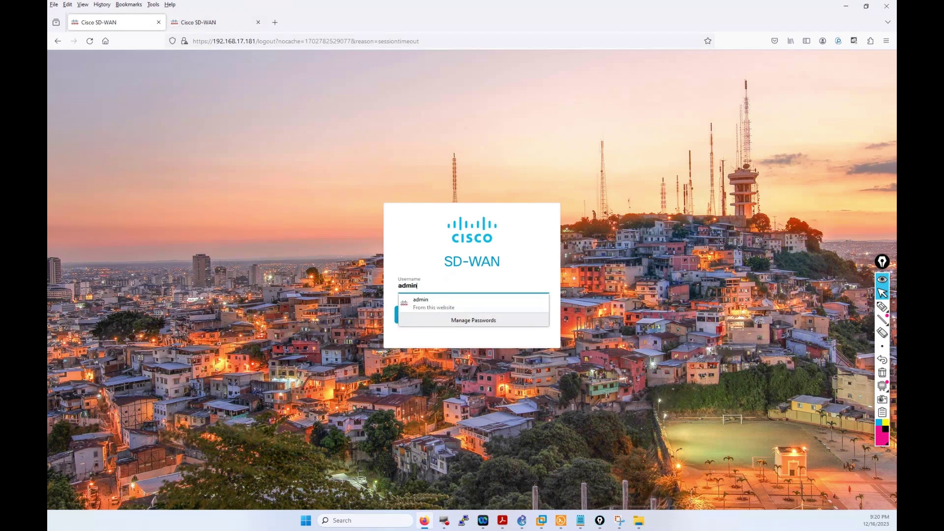
{"action": "key", "text": "Tab"}
{"action": "key", "text": "Return"}
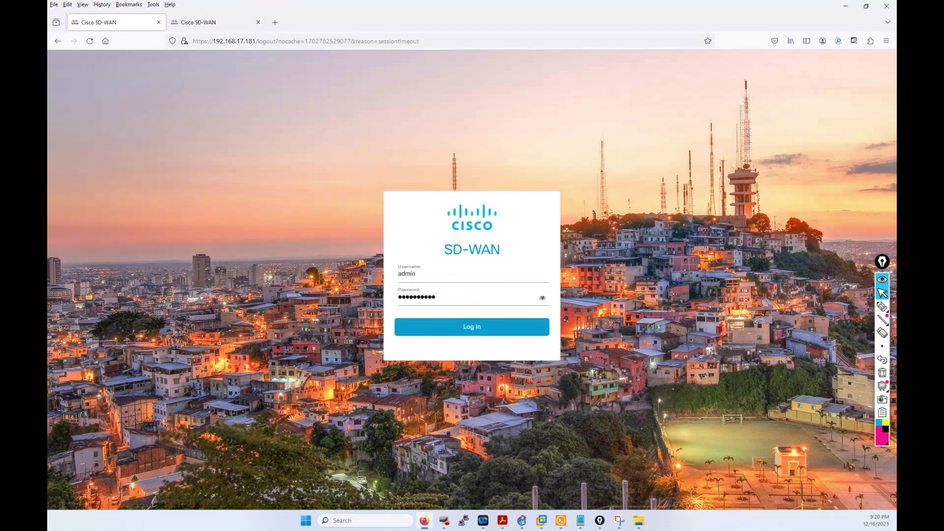
{"action": "left_click", "coordinate": [440, 329]}
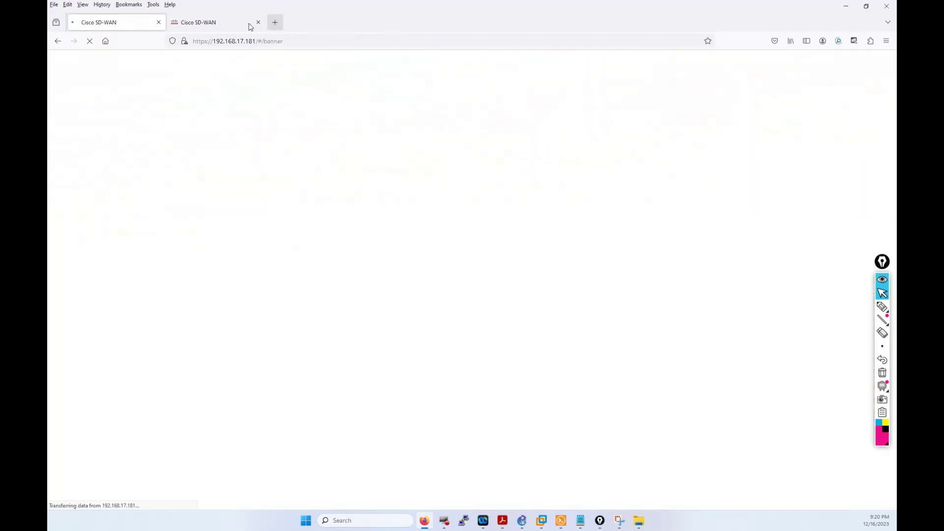
Step: Log into the second SD-WAN Manager session with the saved administrator login
{"action": "left_click", "coordinate": [222, 24]}
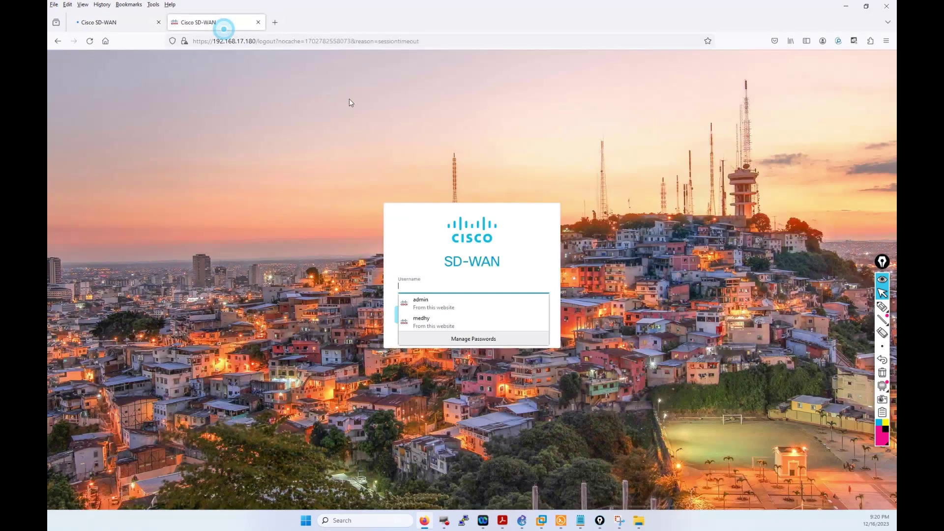
{"action": "left_click", "coordinate": [454, 277]}
{"action": "left_click", "coordinate": [433, 275]}
{"action": "left_click", "coordinate": [428, 301]}
{"action": "left_click", "coordinate": [432, 320]}
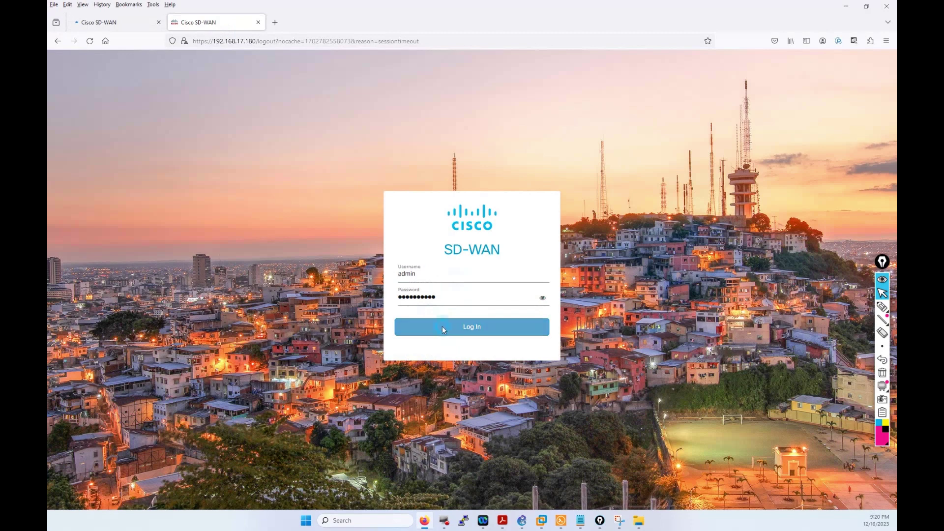
{"action": "left_click", "coordinate": [442, 326]}
{"action": "left_click", "coordinate": [116, 23]}
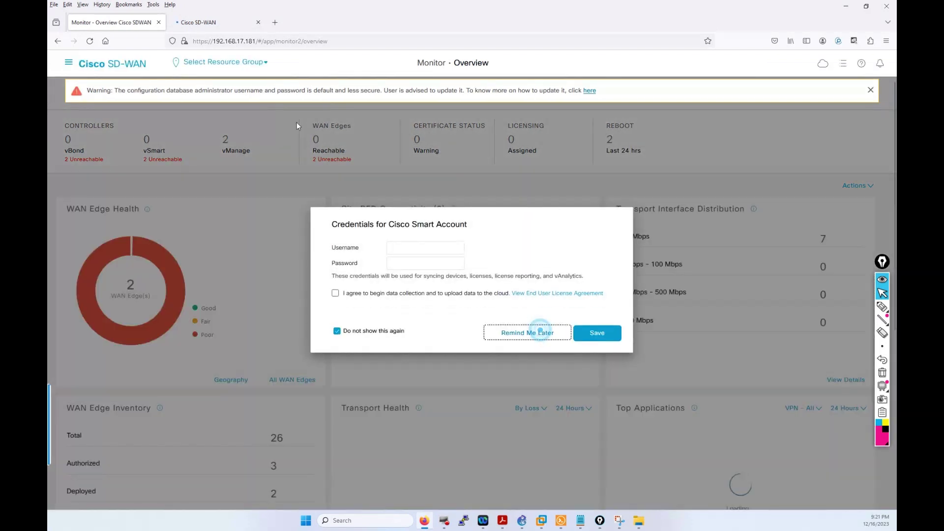
Step: Choose Remind Me Later on the Smart Account dialog in both vManage tabs, then return to Solar-PuTTY
{"action": "left_click", "coordinate": [539, 331]}
{"action": "left_click", "coordinate": [214, 24]}
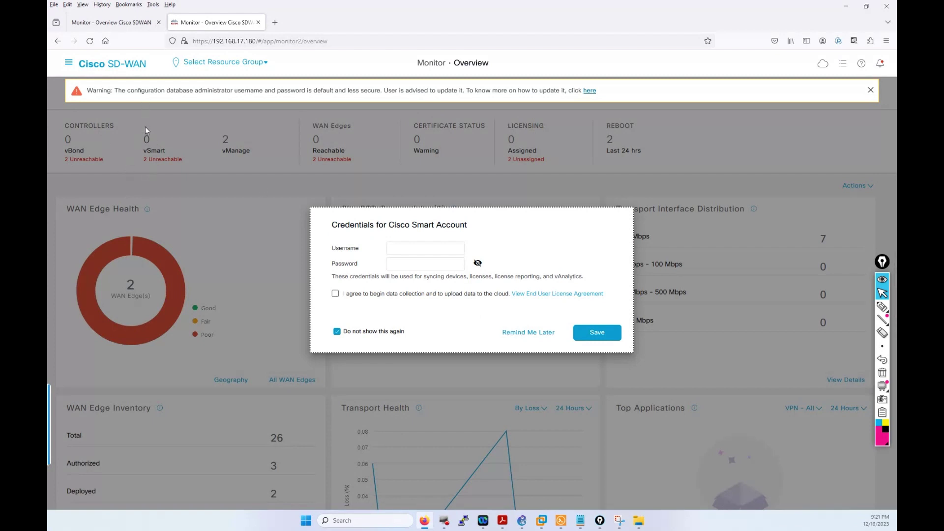
{"action": "left_click", "coordinate": [512, 333]}
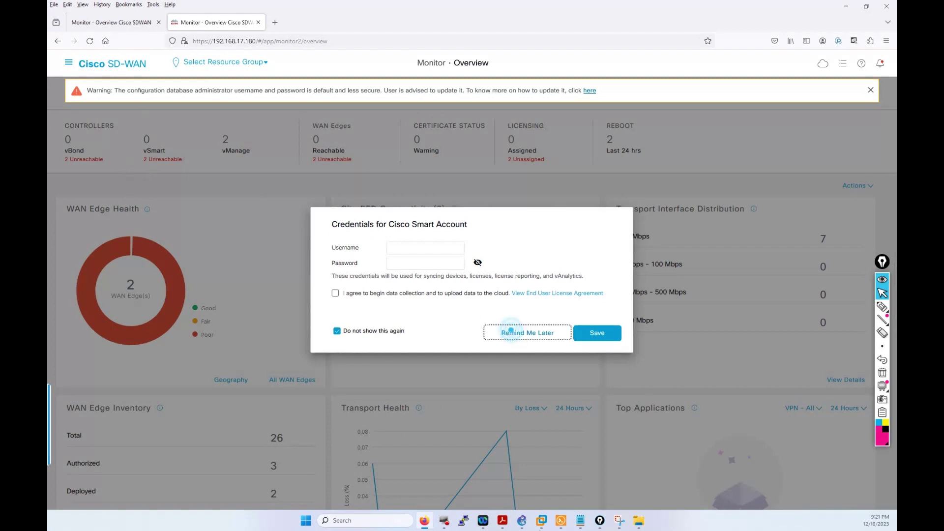
{"action": "left_click", "coordinate": [563, 520]}
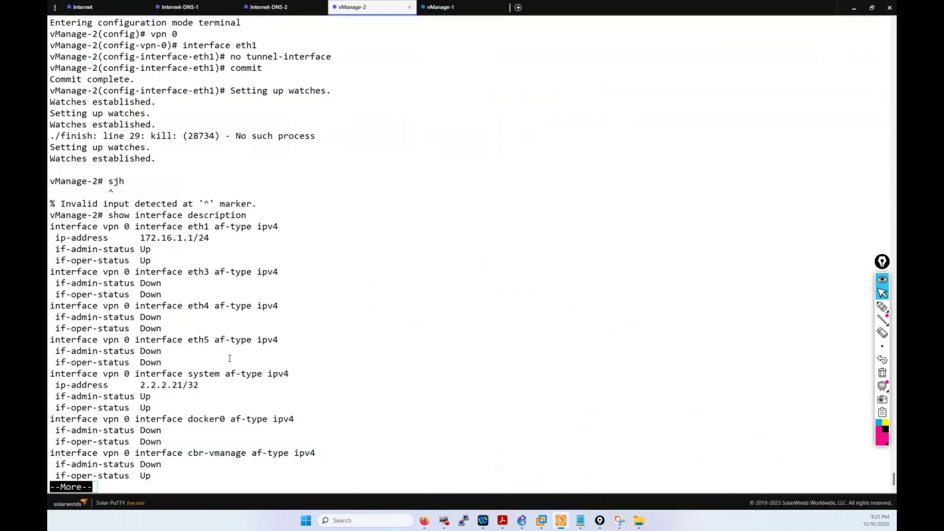
Step: On vManage-2, re-add tunnel-interface to eth1 under VPN 0 and commit
{"action": "key", "text": "q"}
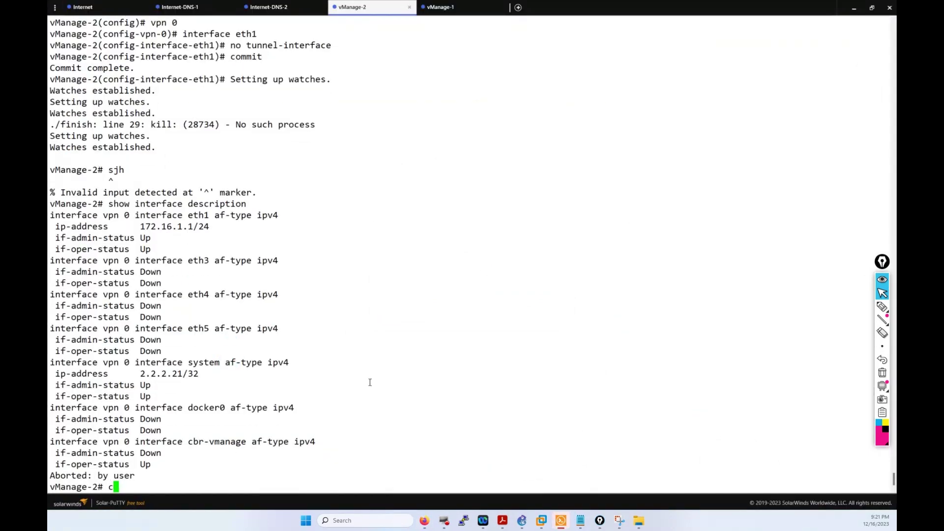
{"action": "type", "text": "onfig"}
{"action": "key", "text": "question"}
{"action": "key", "text": "Return"}
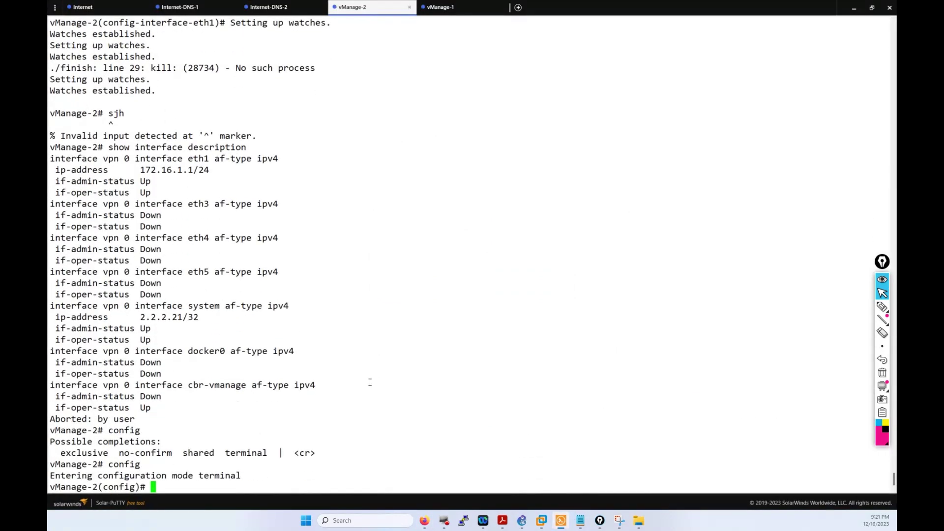
{"action": "type", "text": "vpn 0"}
{"action": "key", "text": "Return"}
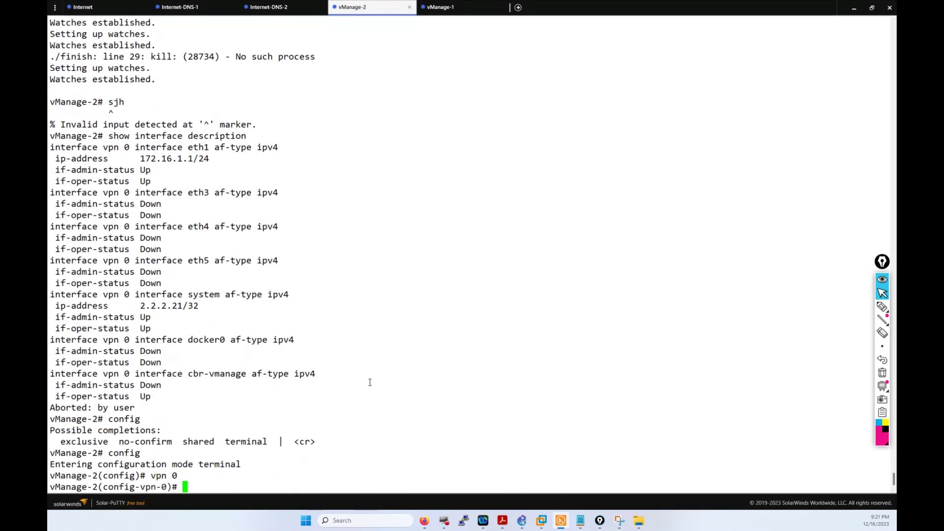
{"action": "type", "text": "interface eth1"}
{"action": "key", "text": "Return"}
{"action": "type", "text": "tunnel-interface"}
{"action": "key", "text": "Return"}
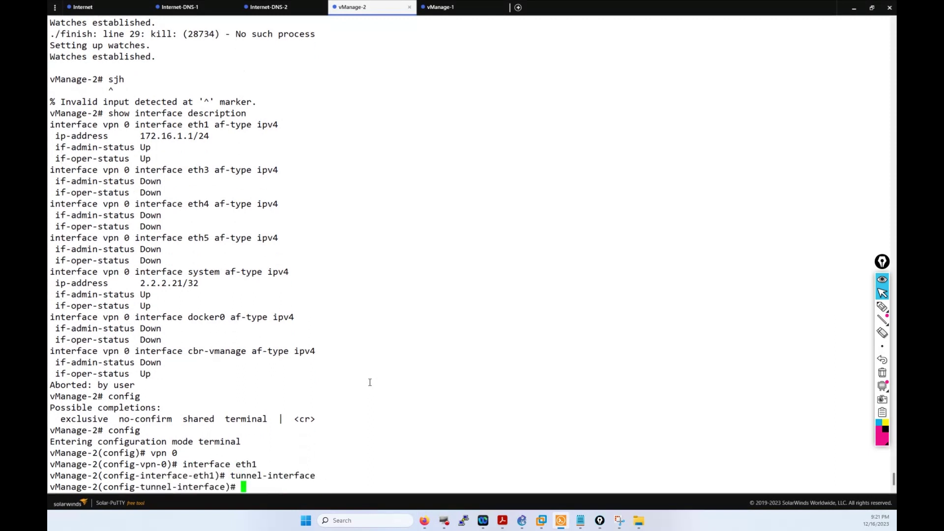
{"action": "type", "text": "commit"}
{"action": "key", "text": "Return"}
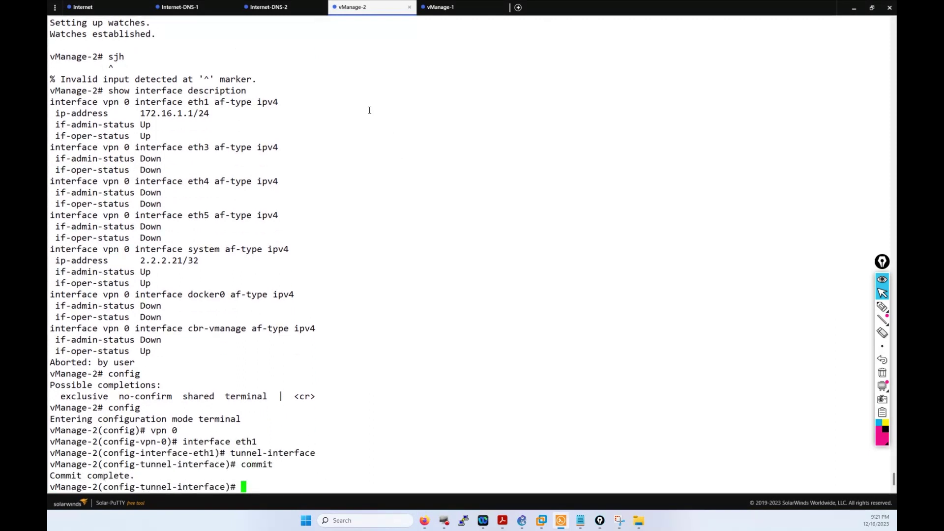
Step: On vManage-1, re-add tunnel-interface to eth1 under VPN 0 and commit
{"action": "left_click", "coordinate": [454, 14]}
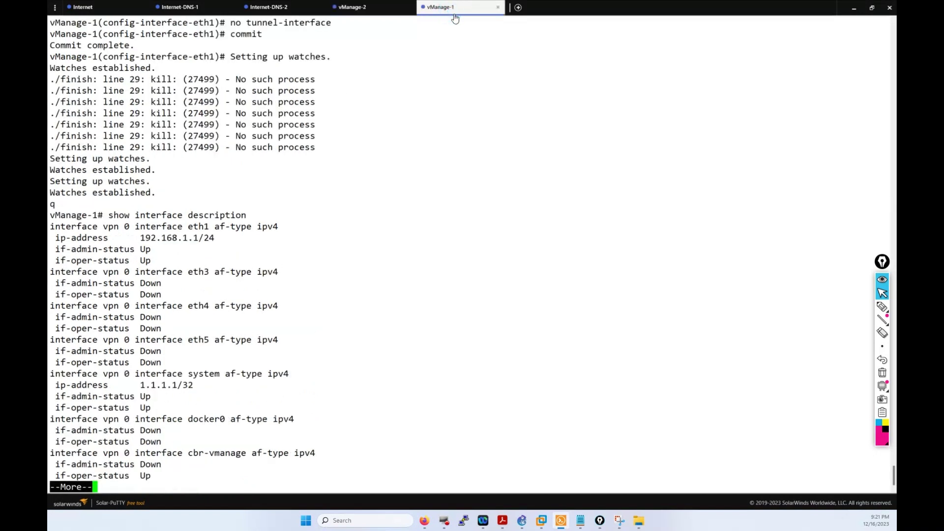
{"action": "type", "text": "qconfig"}
{"action": "key", "text": "Return"}
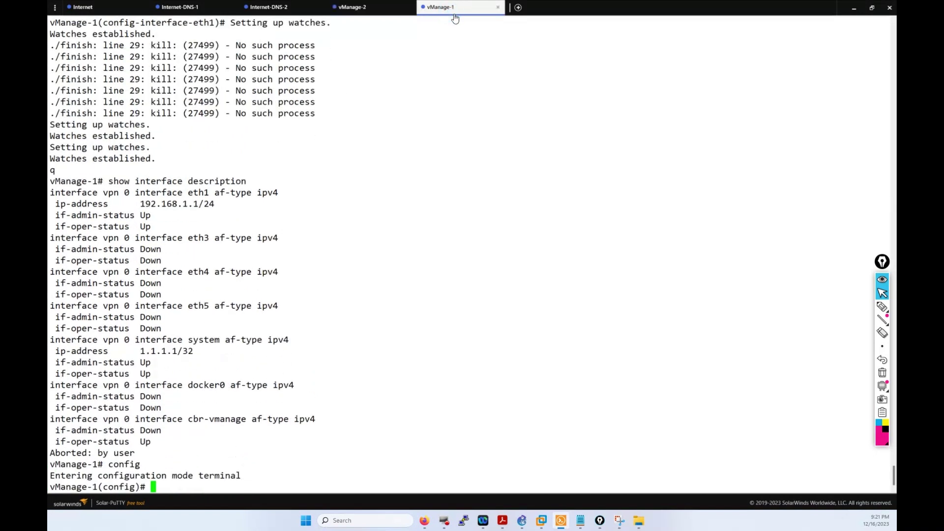
{"action": "type", "text": "vpn 0"}
{"action": "key", "text": "Return"}
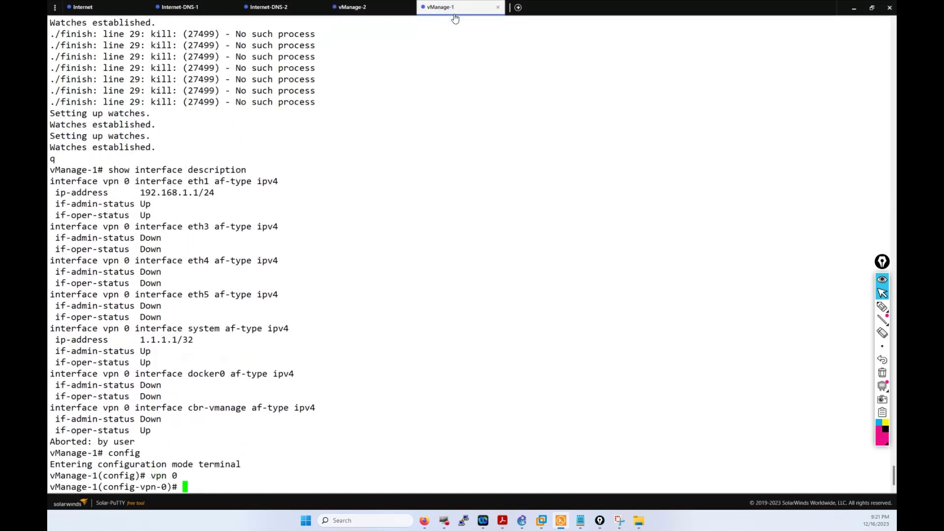
{"action": "type", "text": "interface eth1"}
{"action": "key", "text": "Return"}
{"action": "type", "text": "tunnel-interface"}
{"action": "key", "text": "Return"}
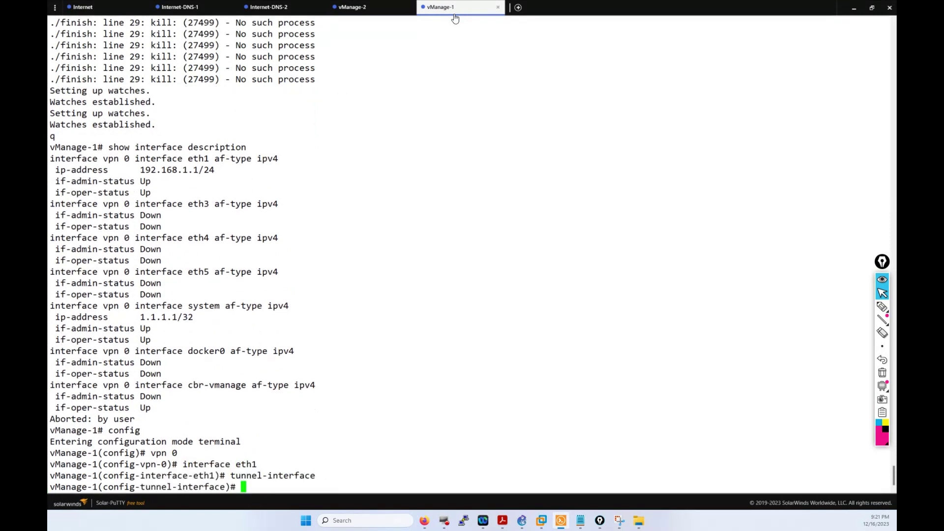
{"action": "type", "text": "commit"}
{"action": "key", "text": "Return"}
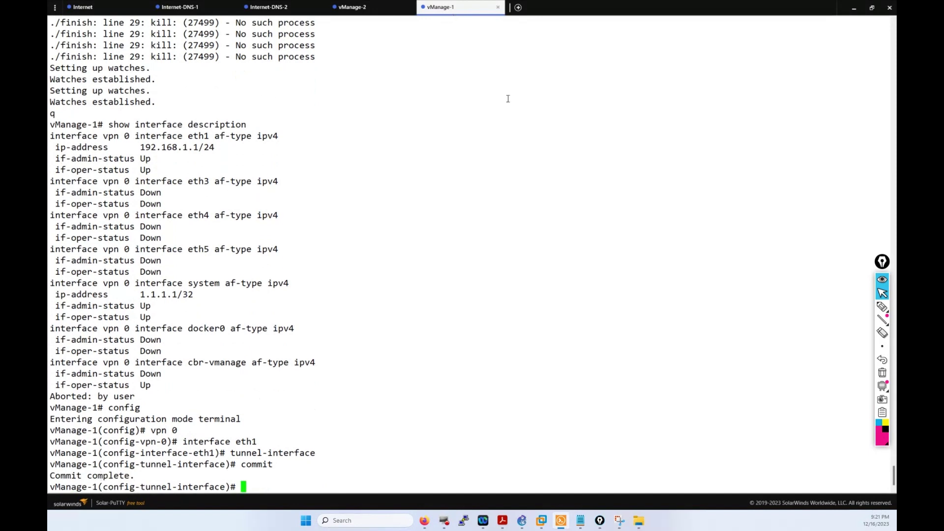
Step: Reload both SD-WAN Manager dashboards to refresh the controller counts
{"action": "left_click", "coordinate": [424, 520]}
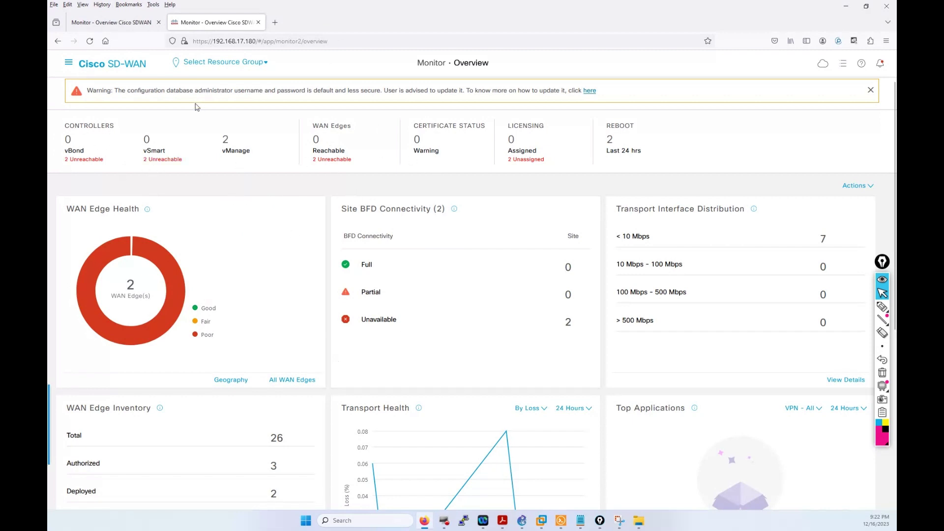
{"action": "left_click", "coordinate": [89, 40]}
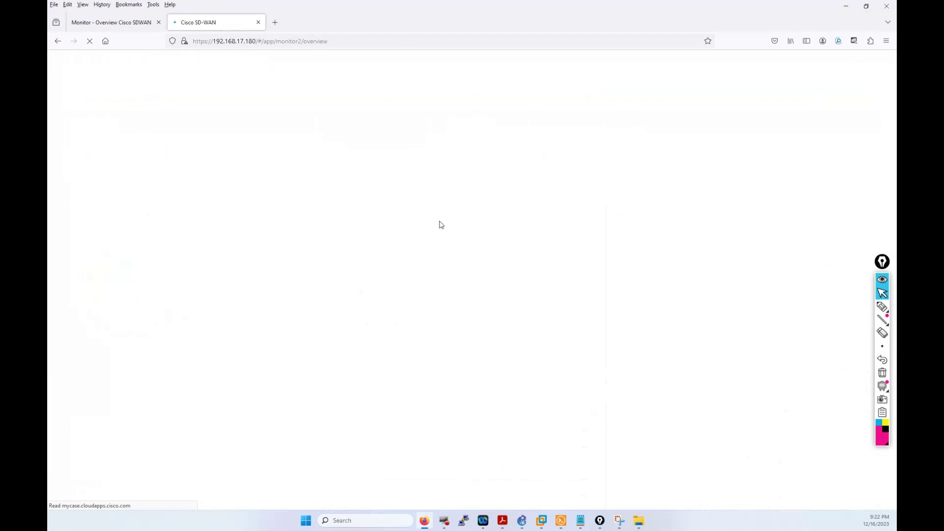
{"action": "left_click", "coordinate": [116, 22]}
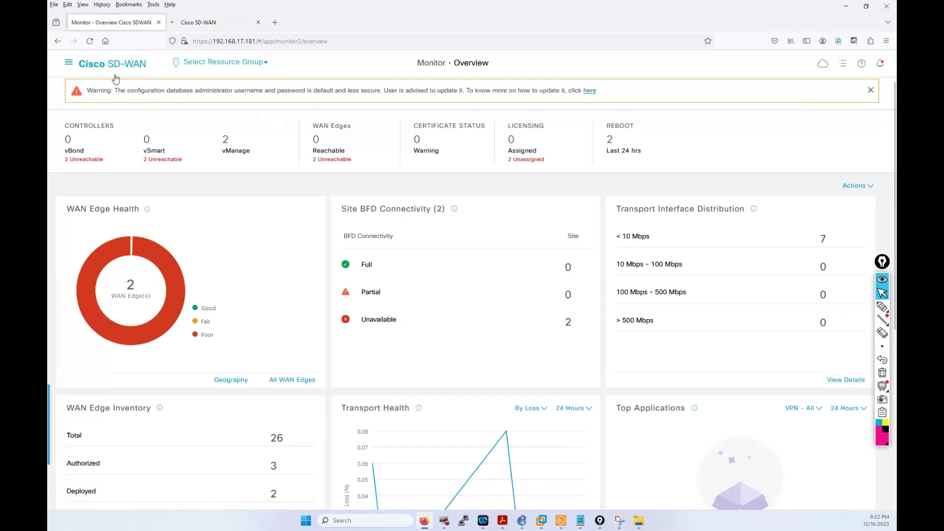
{"action": "left_click", "coordinate": [92, 42]}
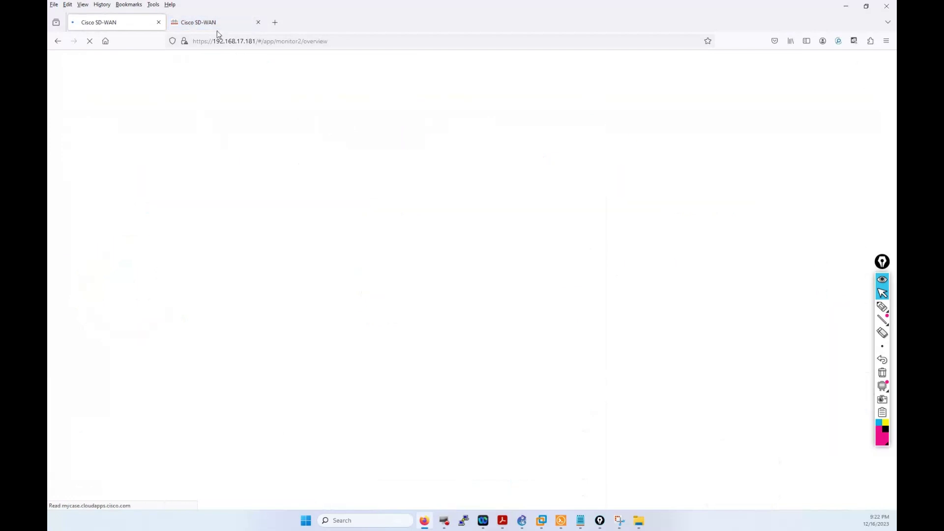
Step: Postpone the Smart Account request and close the default-credentials warning in both tabs
{"action": "left_click", "coordinate": [212, 23]}
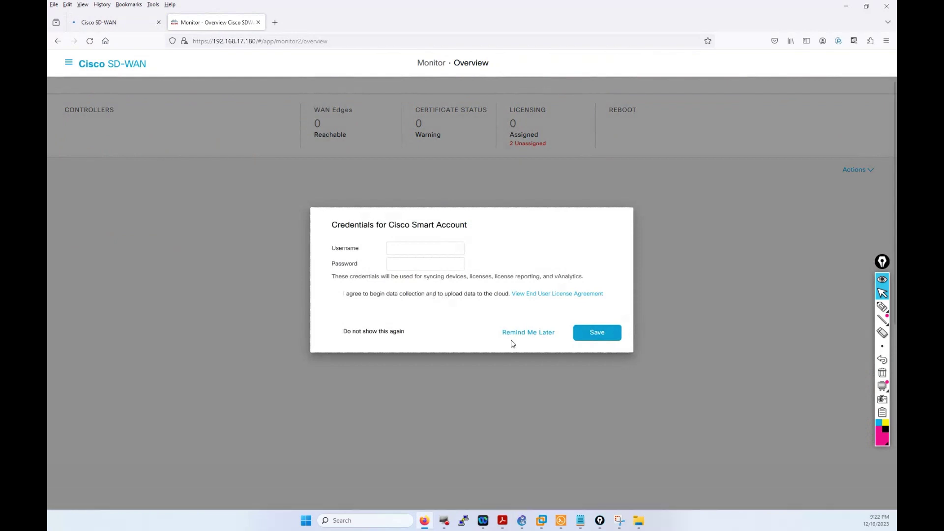
{"action": "left_click", "coordinate": [512, 332]}
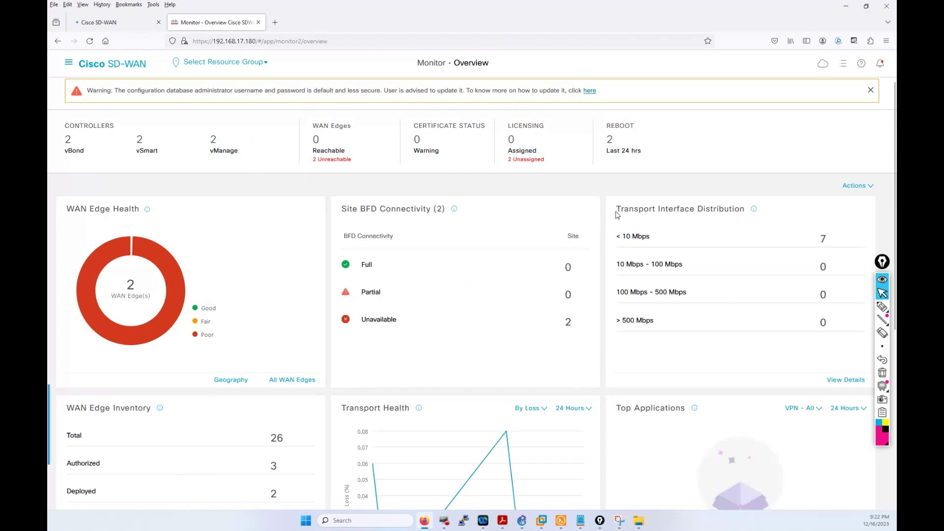
{"action": "left_click", "coordinate": [869, 90]}
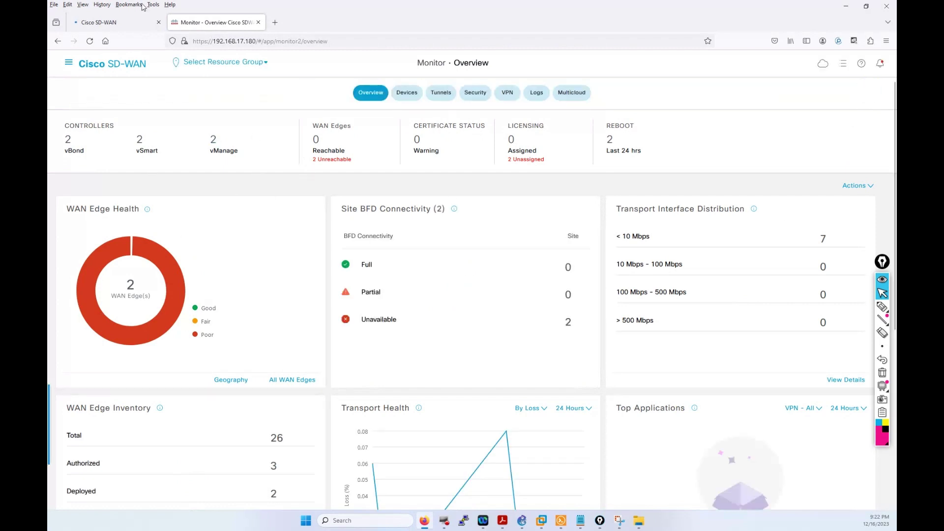
{"action": "left_click", "coordinate": [99, 22]}
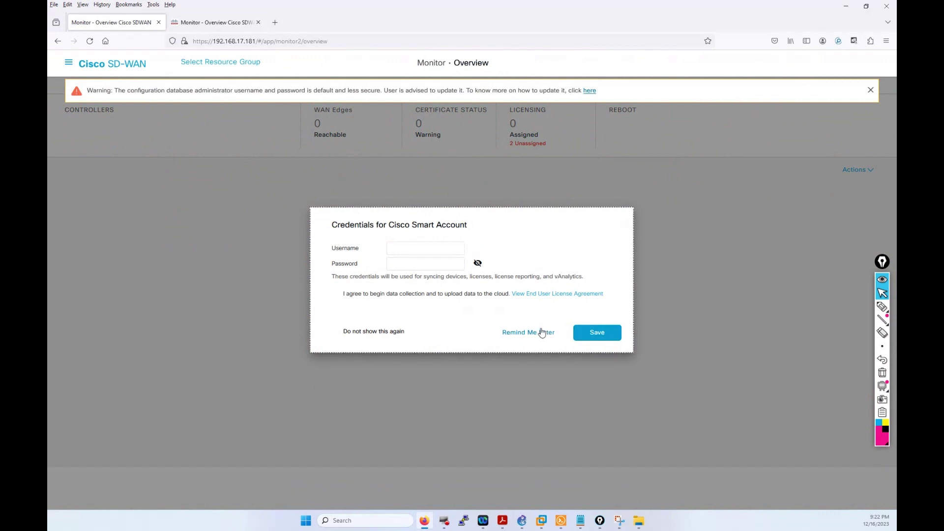
{"action": "left_click", "coordinate": [542, 333]}
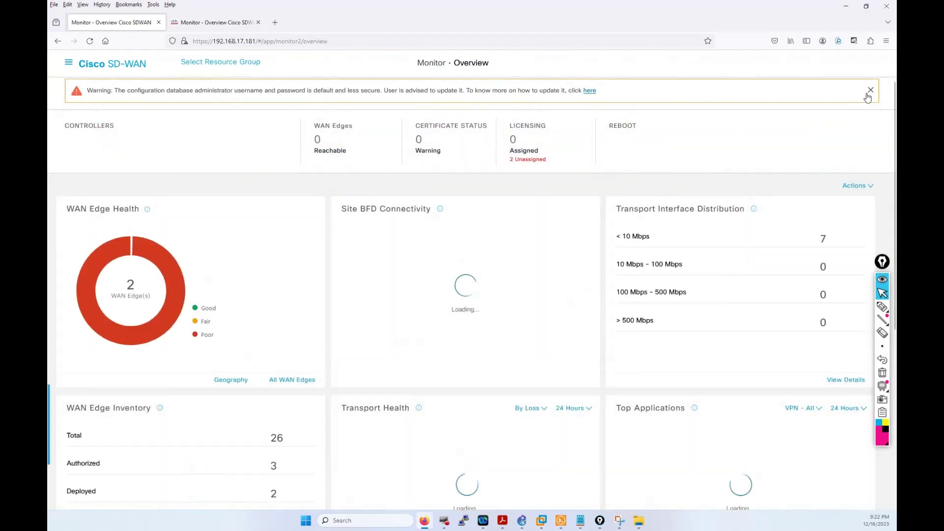
{"action": "left_click", "coordinate": [868, 93]}
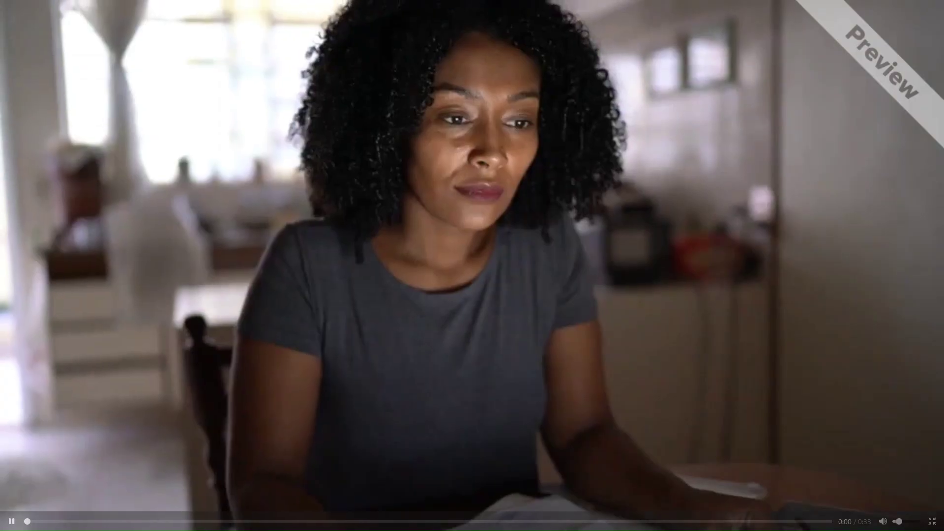